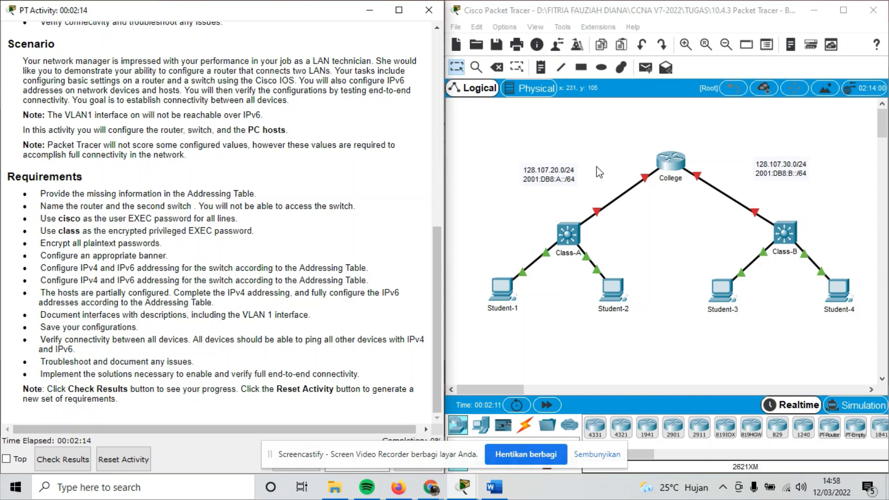
# Scroll the activity instructions back up to the blank Addressing Table and the Objectives heading.
pyautogui.scroll(10, 246, 173)
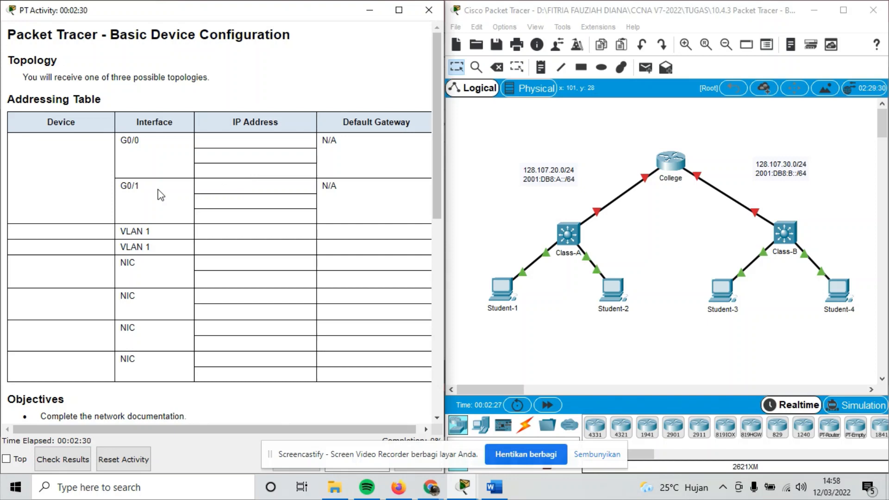
pyautogui.moveTo(63, 98); pyautogui.dragTo(131, 89)
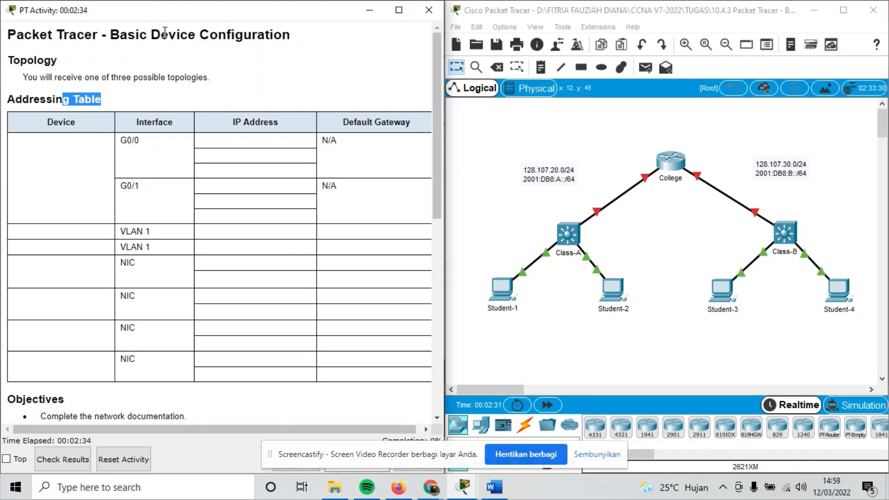
pyautogui.scroll(-1, 127, 98)
pyautogui.click(31, 65)
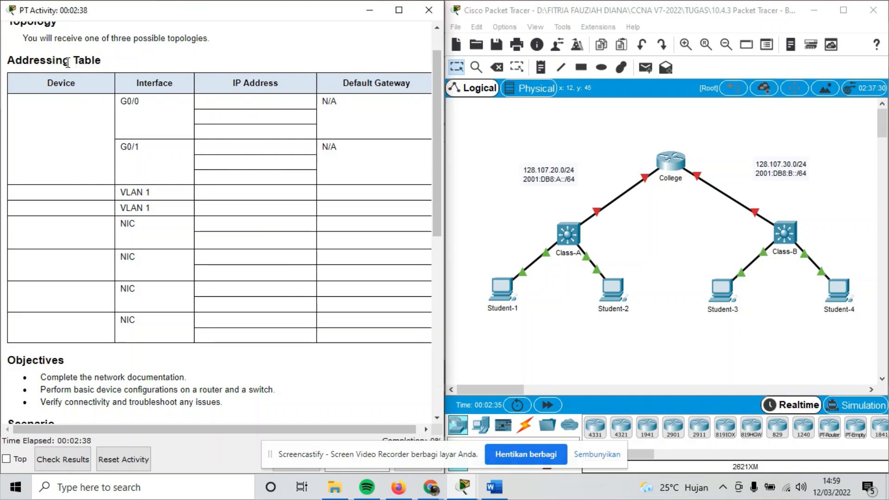
# Read the Objectives section, highlighting its heading and first bullets.
pyautogui.scroll(-5, 67, 62)
pyautogui.moveTo(11, 165); pyautogui.dragTo(117, 187)
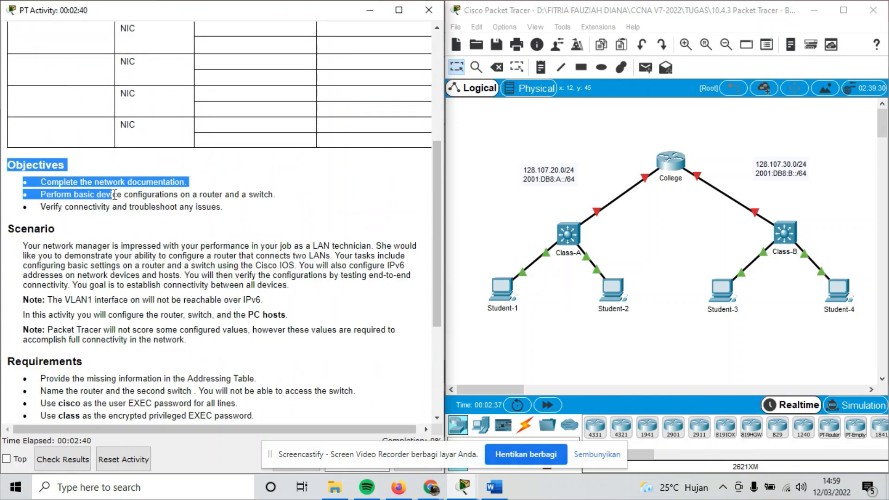
pyautogui.click(116, 188)
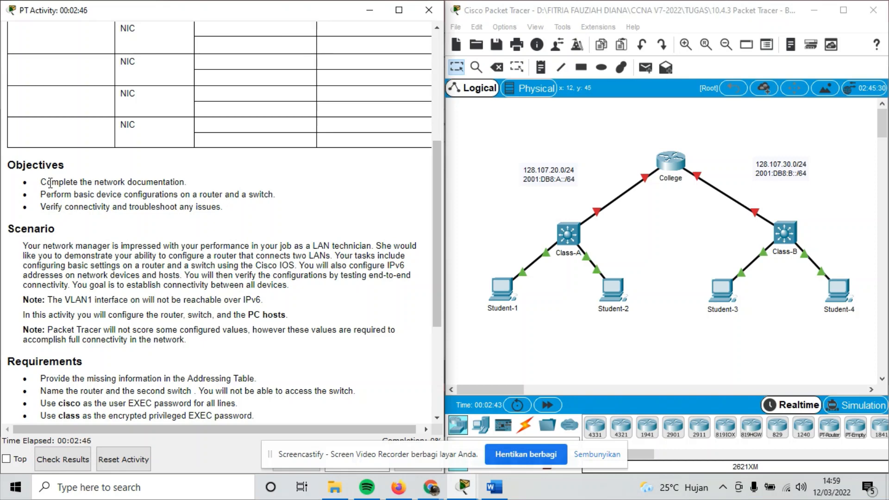
pyautogui.moveTo(67, 181); pyautogui.dragTo(155, 183)
pyautogui.scroll(3, 153, 185)
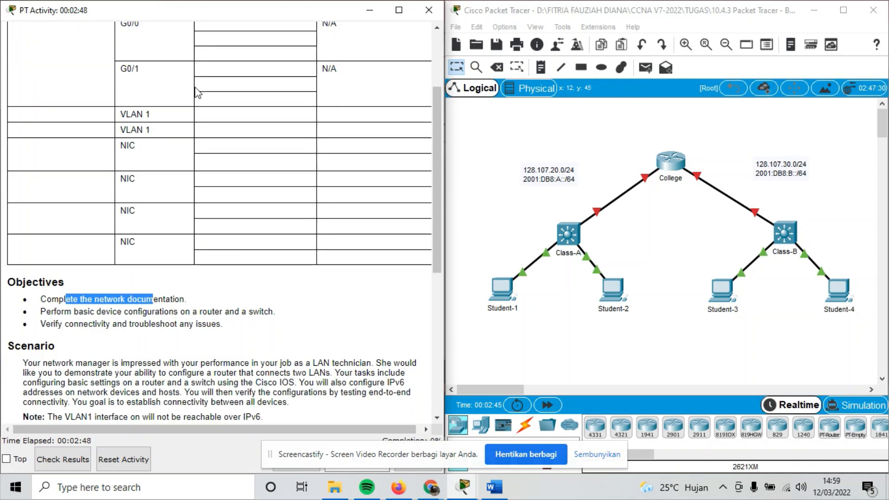
pyautogui.scroll(-2, 201, 173)
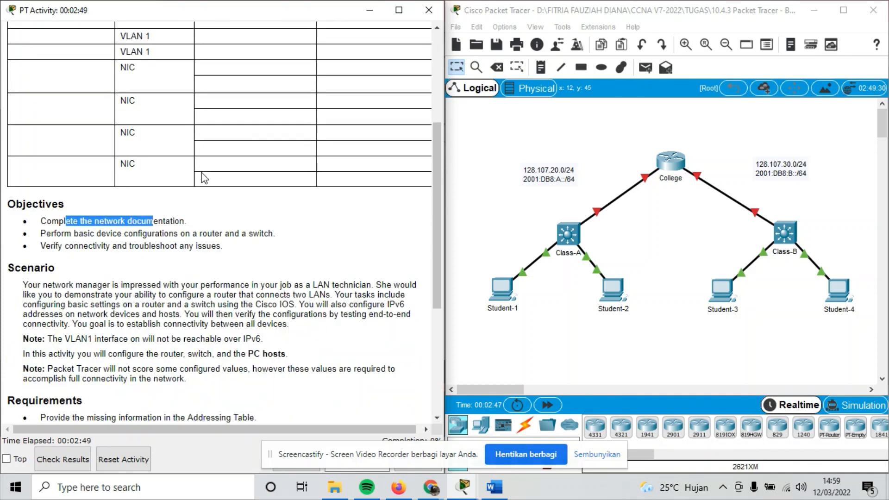
pyautogui.click(101, 234)
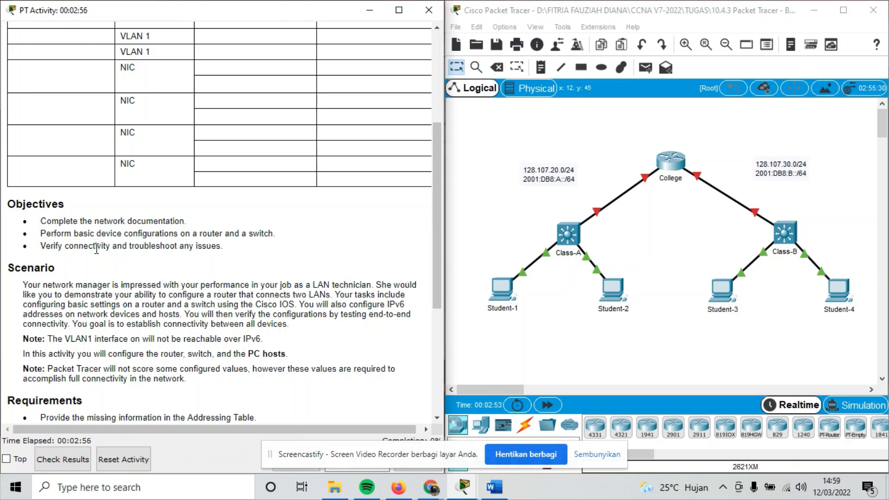
# Read the connectivity objective and the Scenario, highlighting 'Cisco IOS'.
pyautogui.moveTo(95, 246); pyautogui.dragTo(123, 246)
pyautogui.scroll(-1, 123, 250)
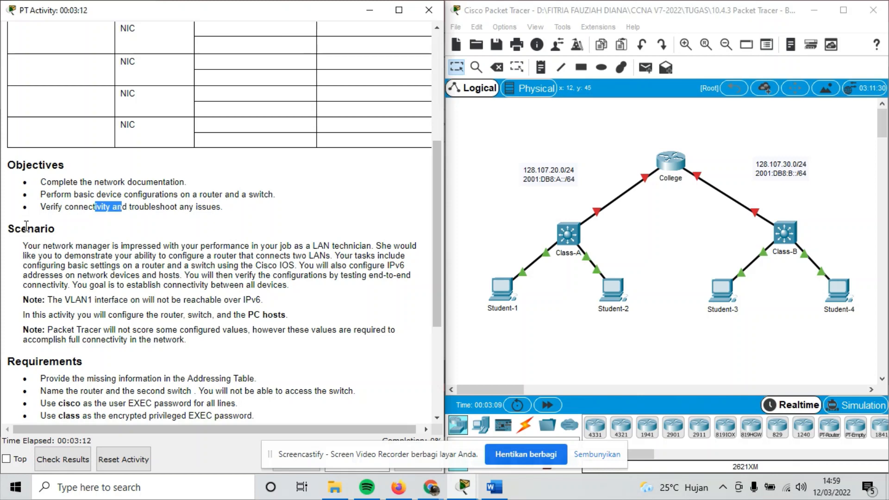
pyautogui.click(30, 251)
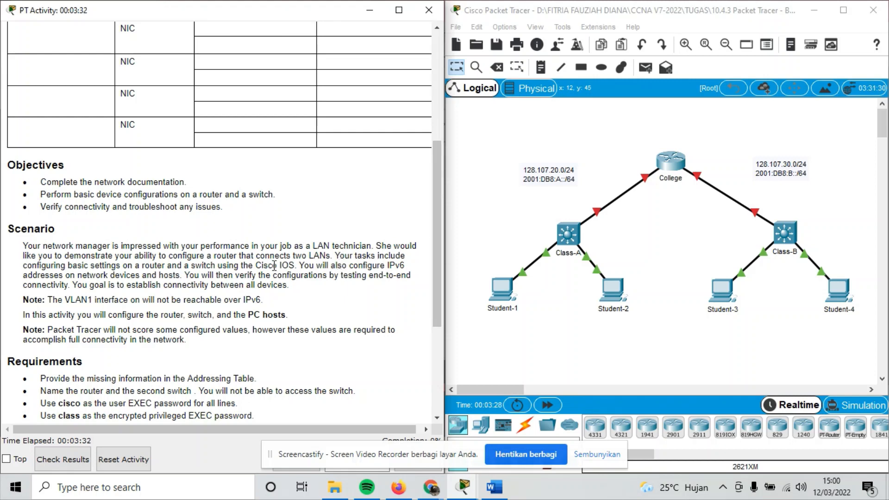
pyautogui.moveTo(272, 265); pyautogui.dragTo(289, 265)
# Read the scoring note and the first requirements: complete the Addressing Table and name the devices.
pyautogui.scroll(-3, 288, 265)
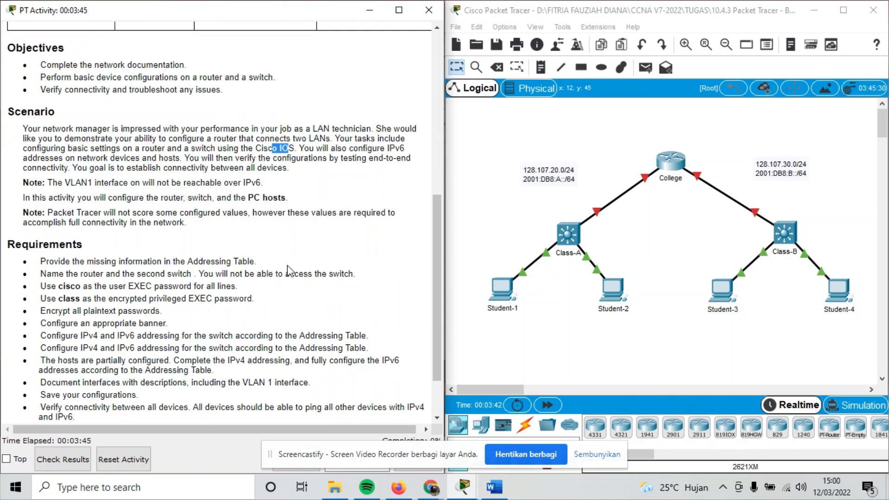
pyautogui.click(100, 196)
pyautogui.moveTo(66, 213); pyautogui.dragTo(91, 212)
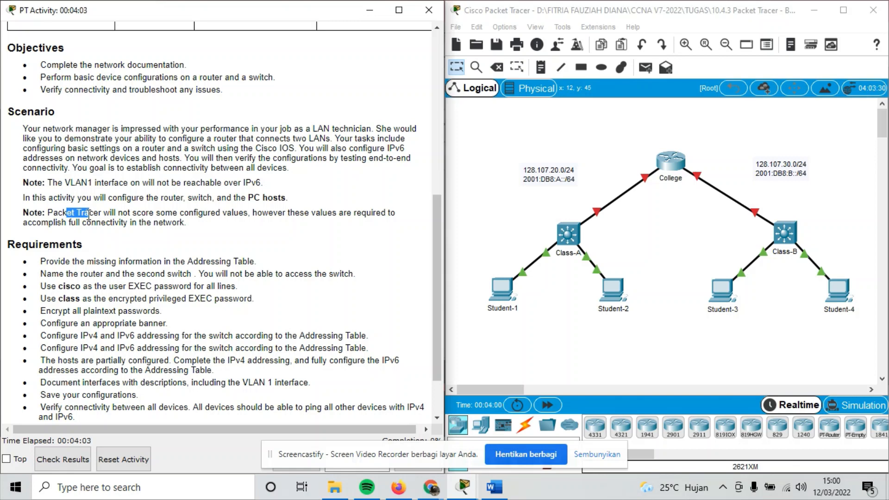
pyautogui.scroll(-1, 92, 214)
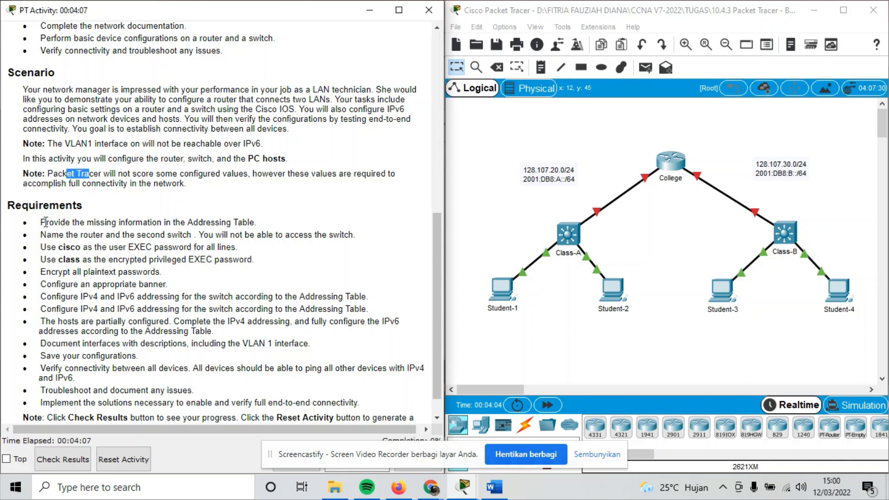
pyautogui.moveTo(46, 222); pyautogui.dragTo(49, 222)
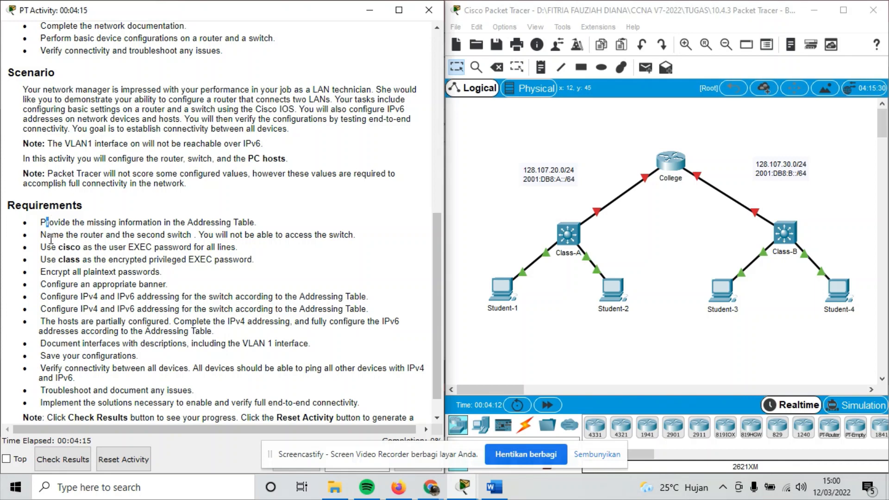
pyautogui.moveTo(51, 235); pyautogui.dragTo(63, 239)
pyautogui.click(62, 258)
# Read the requirements for passwords cisco and class, password encryption, banner, and IPv4/IPv6 addressing.
pyautogui.moveTo(66, 247); pyautogui.dragTo(69, 246)
pyautogui.moveTo(75, 259); pyautogui.dragTo(90, 260)
pyautogui.moveTo(67, 272); pyautogui.dragTo(73, 272)
pyautogui.moveTo(70, 284); pyautogui.dragTo(169, 292)
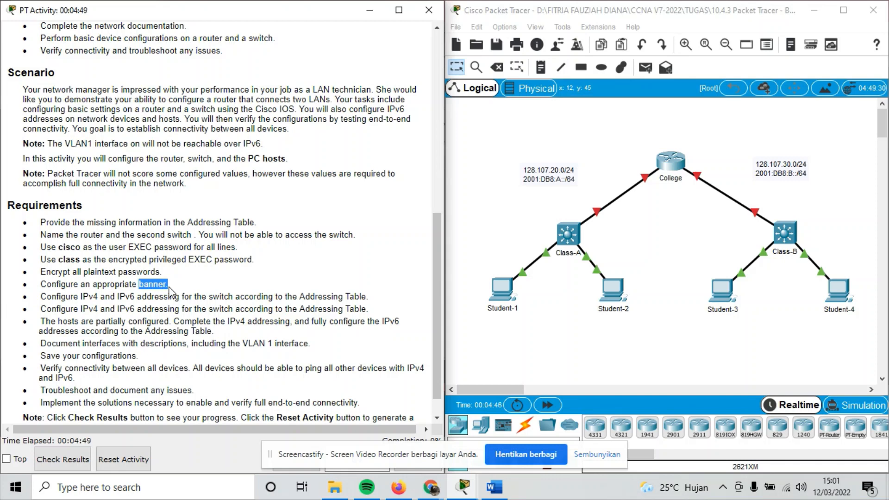
pyautogui.moveTo(98, 296); pyautogui.dragTo(106, 295)
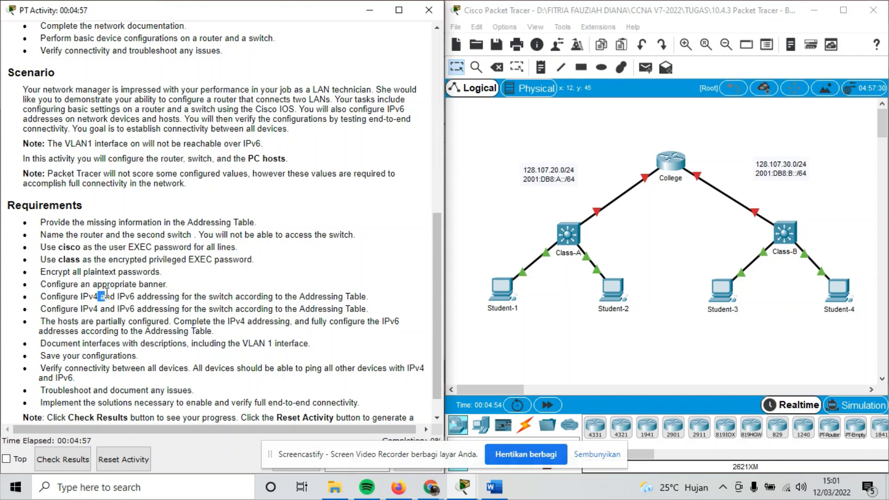
pyautogui.moveTo(97, 309); pyautogui.dragTo(109, 309)
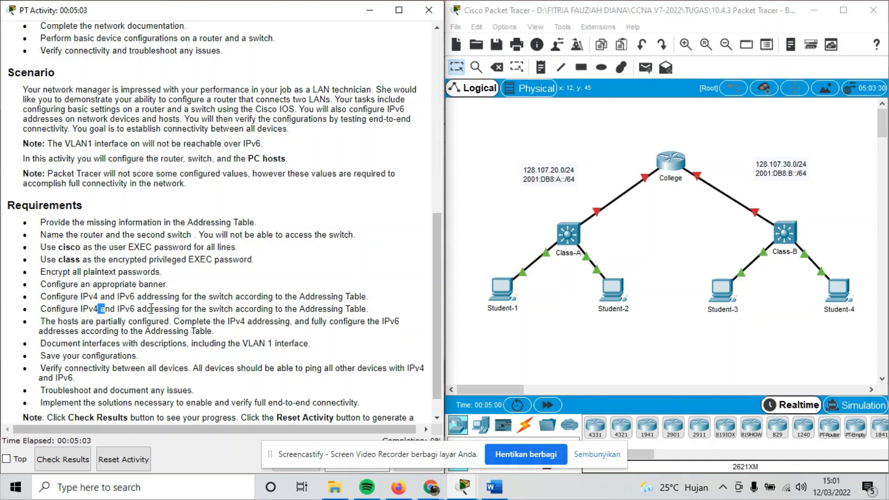
# Read the interface-description and save-configuration requirements, then return the instructions to the top.
pyautogui.scroll(-1, 151, 308)
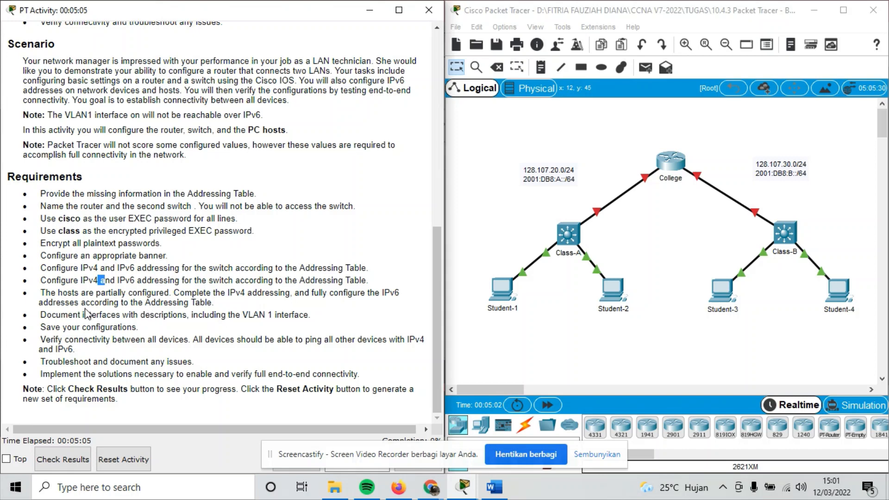
pyautogui.moveTo(73, 318); pyautogui.dragTo(84, 318)
pyautogui.click(65, 324)
pyautogui.moveTo(65, 325); pyautogui.dragTo(73, 324)
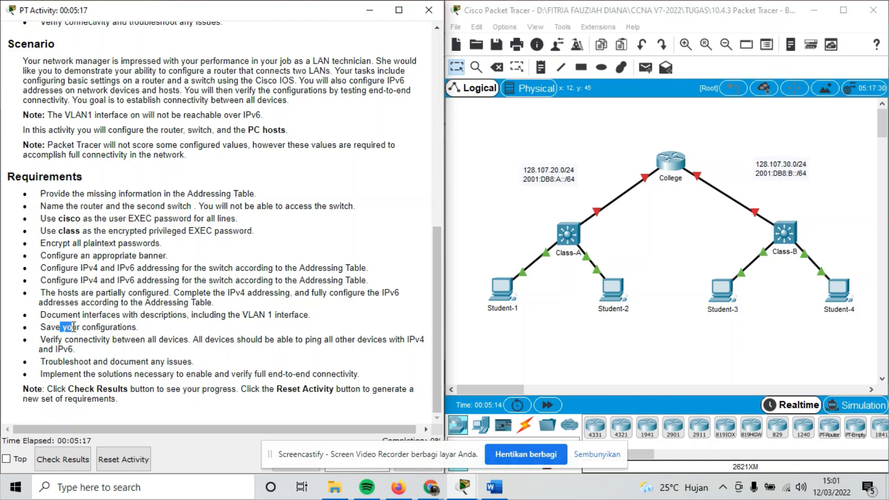
pyautogui.click(75, 348)
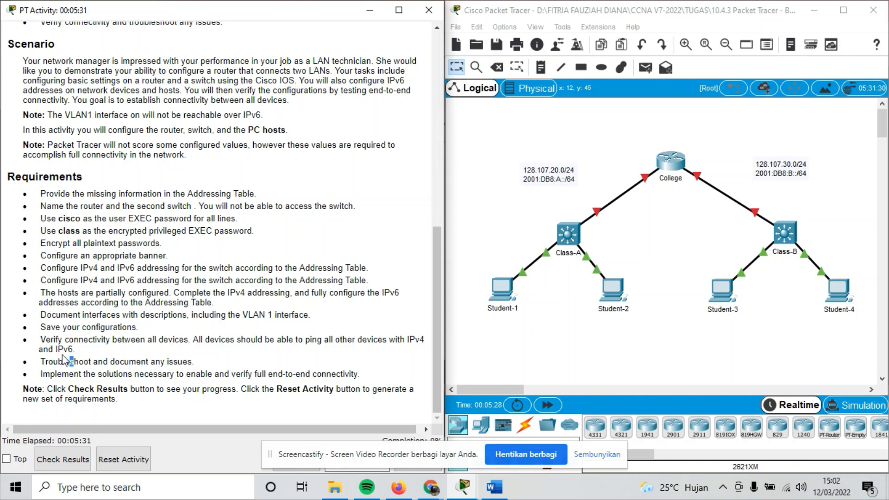
pyautogui.moveTo(163, 373); pyautogui.dragTo(174, 362)
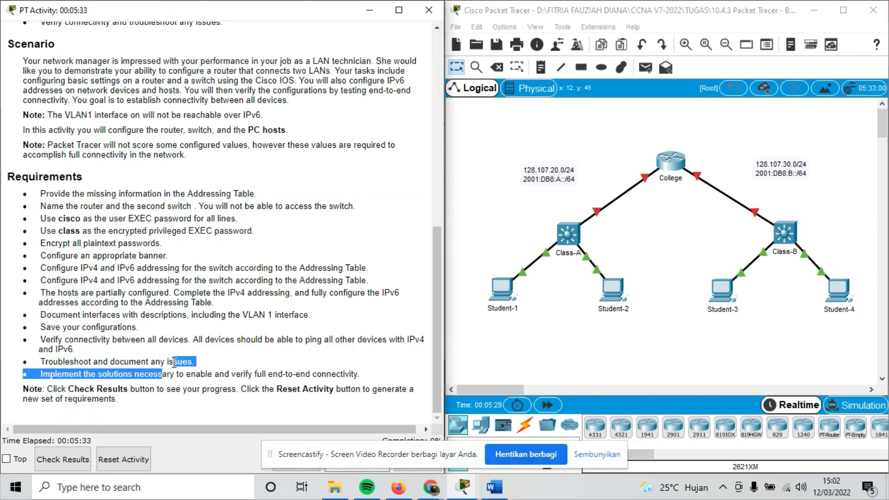
pyautogui.click(99, 389)
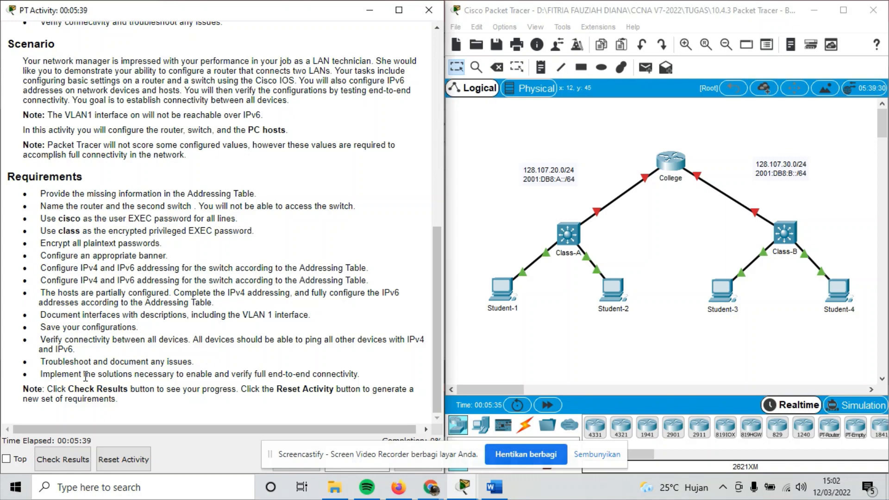
pyautogui.scroll(10, 93, 199)
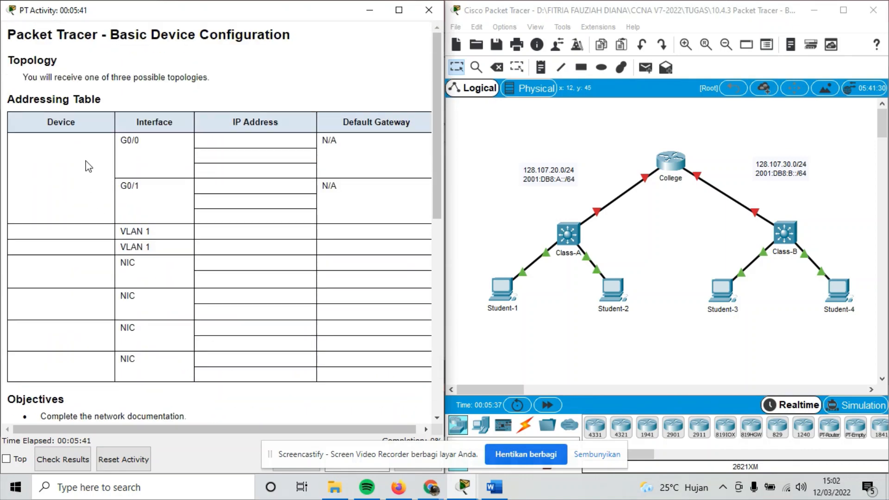
# Place the completed Word Addressing Table 10.4.3 beside the topology and scroll to Student-4's rows.
pyautogui.click(492, 487)
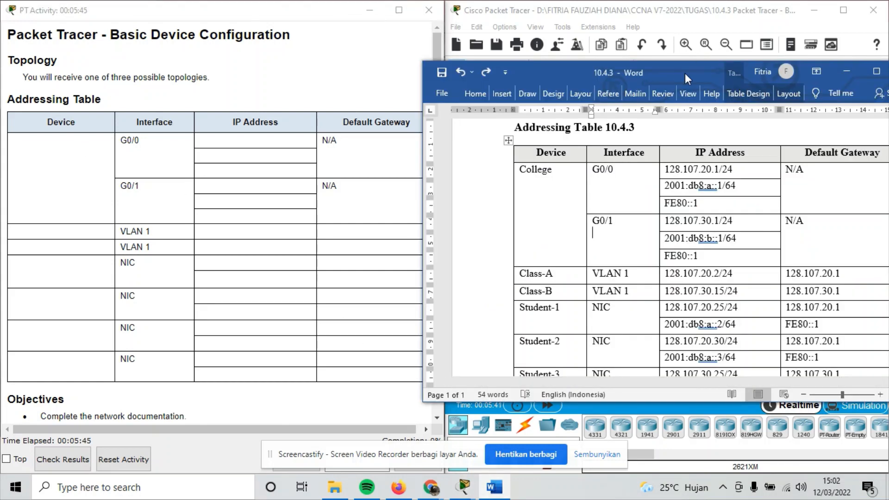
pyautogui.moveTo(684, 73); pyautogui.dragTo(252, 43)
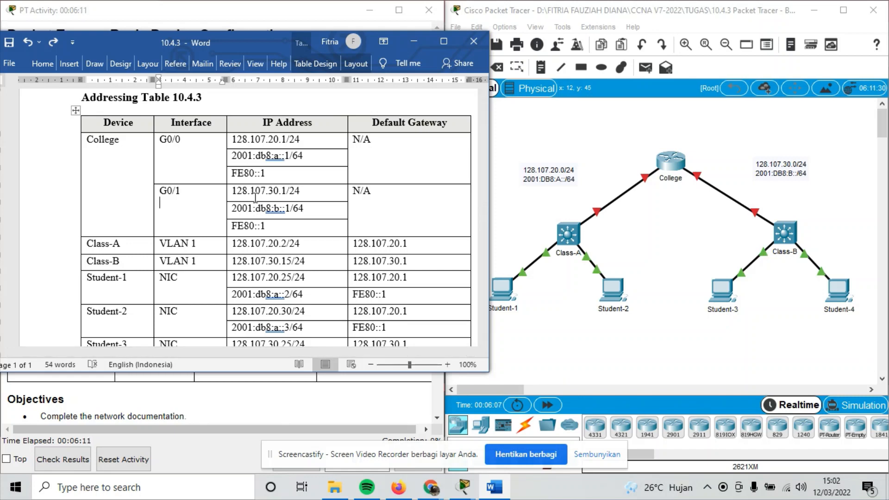
pyautogui.scroll(-1, 255, 198)
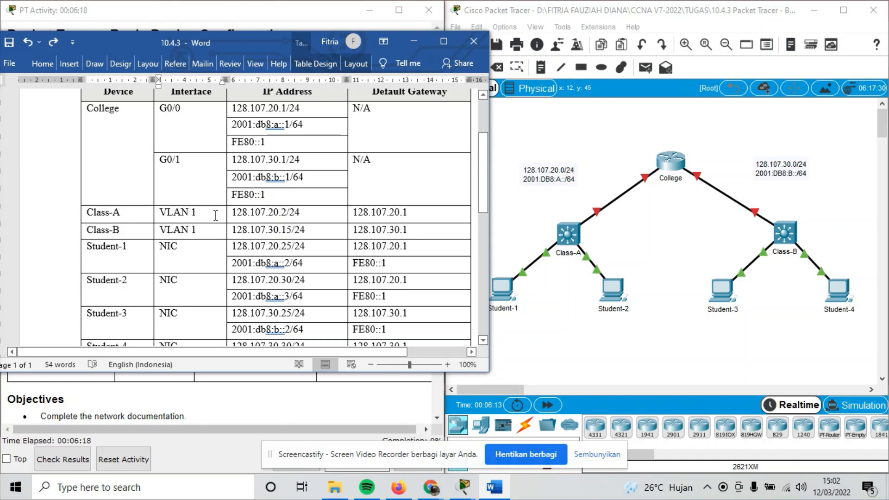
pyautogui.scroll(-1, 215, 216)
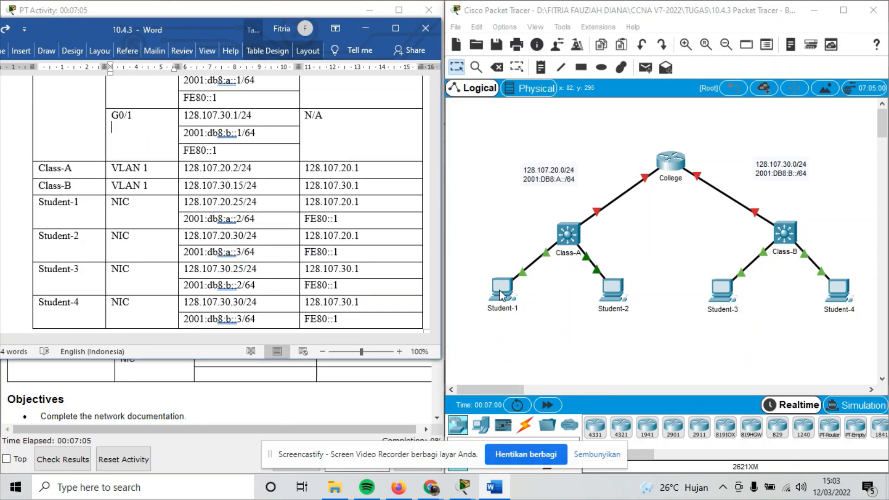
# Open Student-1's IP Configuration and move it beside the Word addressing table.
pyautogui.click(501, 292)
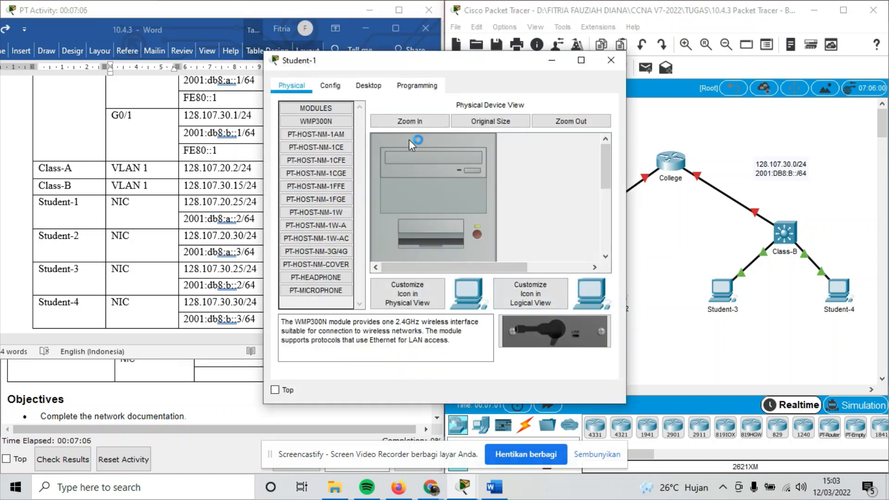
pyautogui.click(369, 85)
pyautogui.click(343, 109)
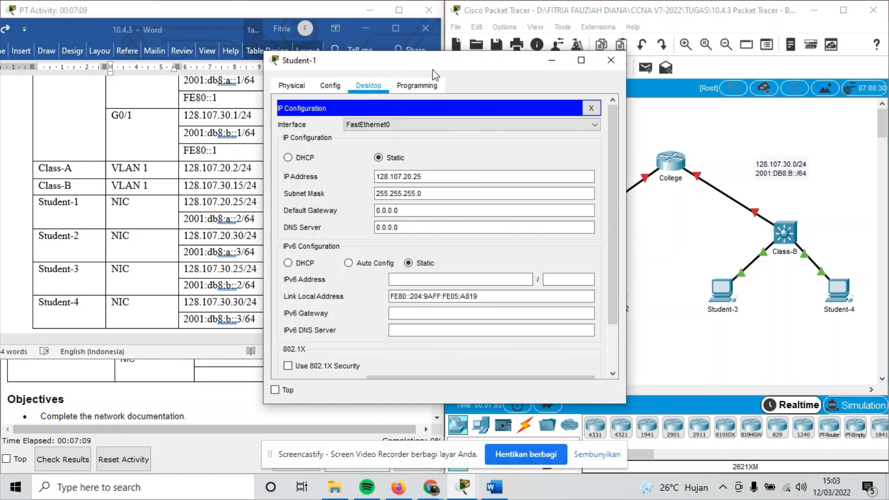
pyautogui.moveTo(464, 63); pyautogui.dragTo(639, 51)
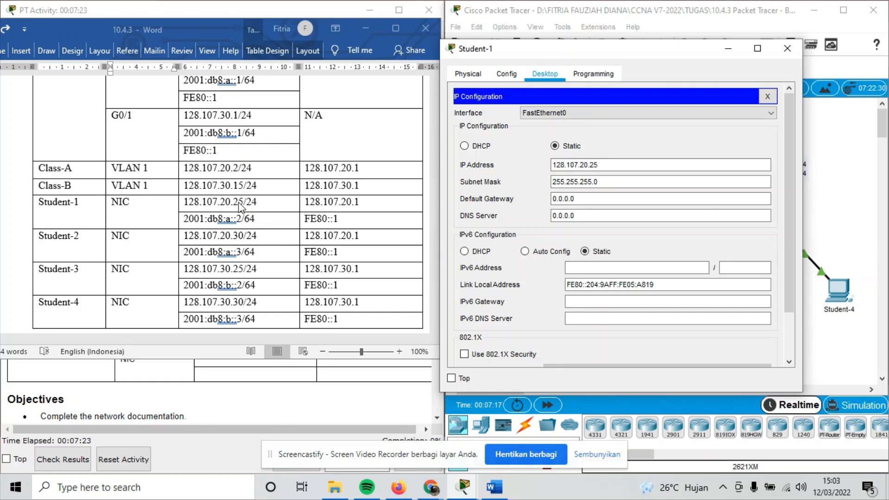
# Paste 128.107.20.1 from the table as Student-1's default gateway.
pyautogui.click(309, 202)
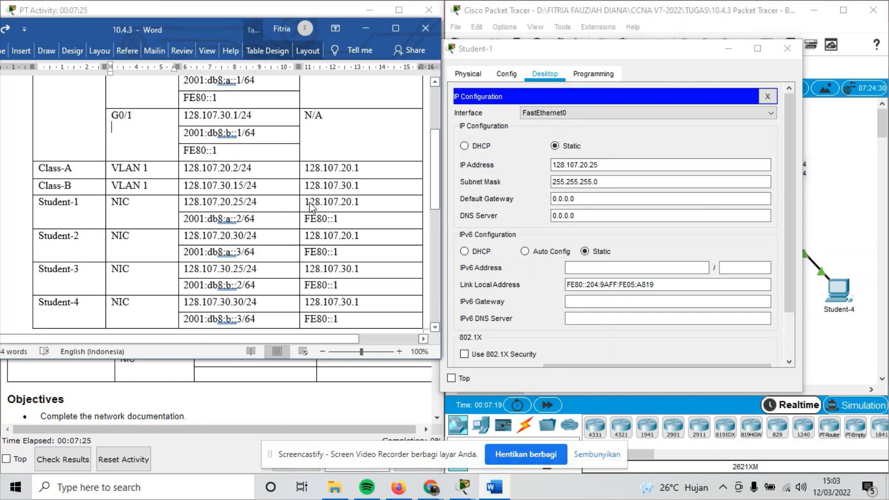
pyautogui.click(301, 203)
pyautogui.hotkey('ctrl', 'c')
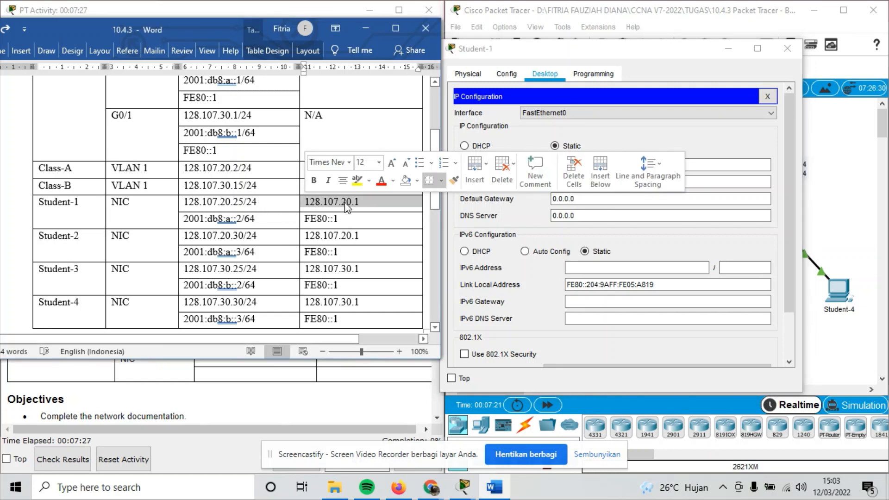
pyautogui.click(582, 199)
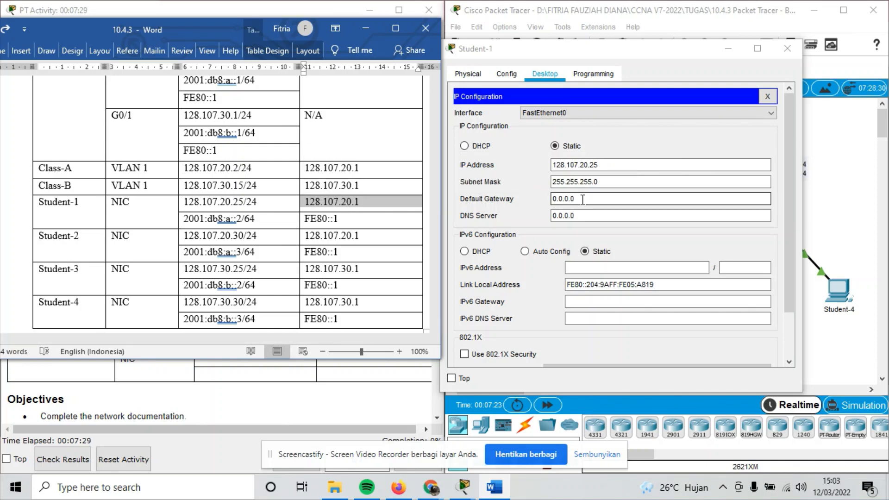
pyautogui.moveTo(582, 199); pyautogui.dragTo(548, 200)
pyautogui.hotkey('ctrl', 'v')
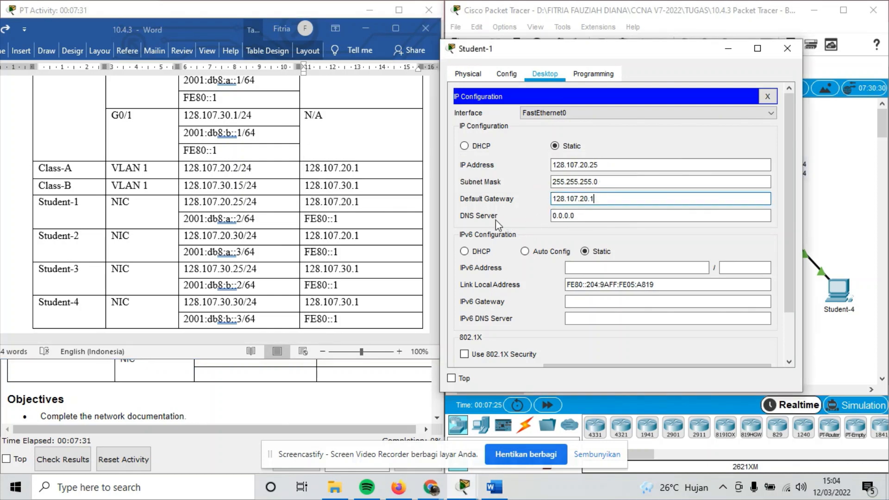
# Paste IPv6 address 2001:db8:a::2/64 and IPv6 gateway FE80::1 into Student-1, then close it.
pyautogui.moveTo(261, 219); pyautogui.dragTo(201, 218)
pyautogui.hotkey('ctrl', 'c')
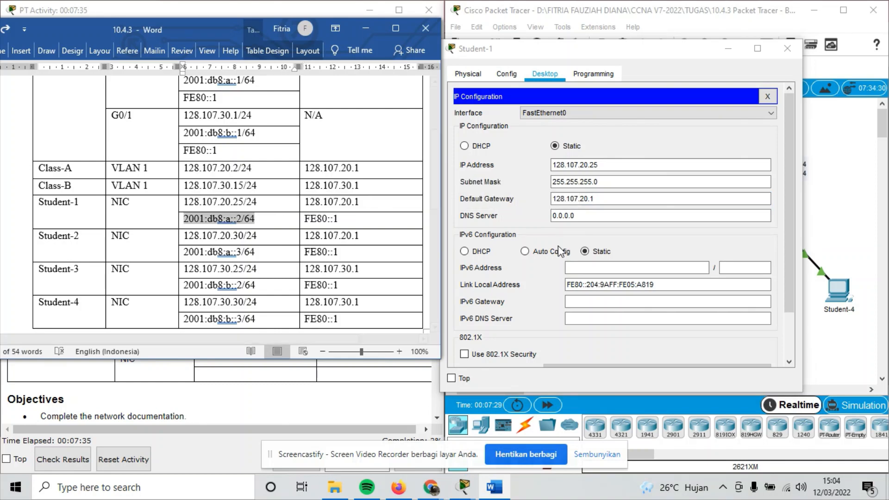
pyautogui.click(573, 267)
pyautogui.hotkey('ctrl', 'v')
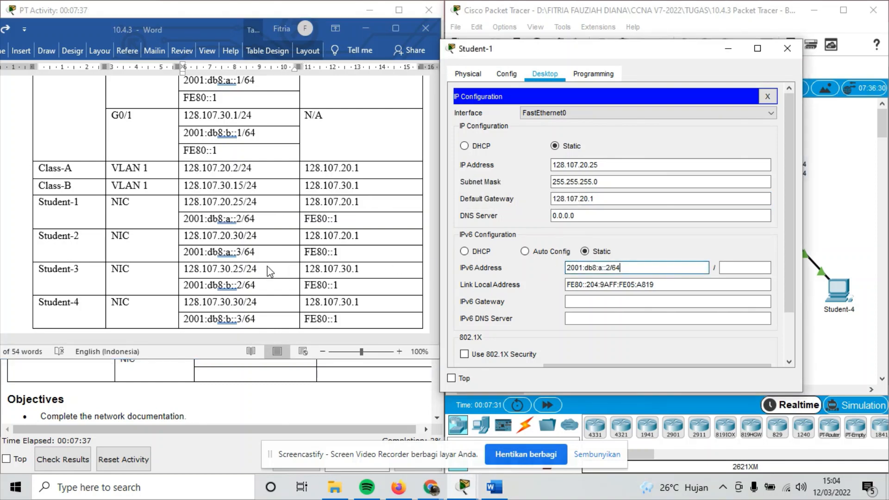
pyautogui.click(334, 218)
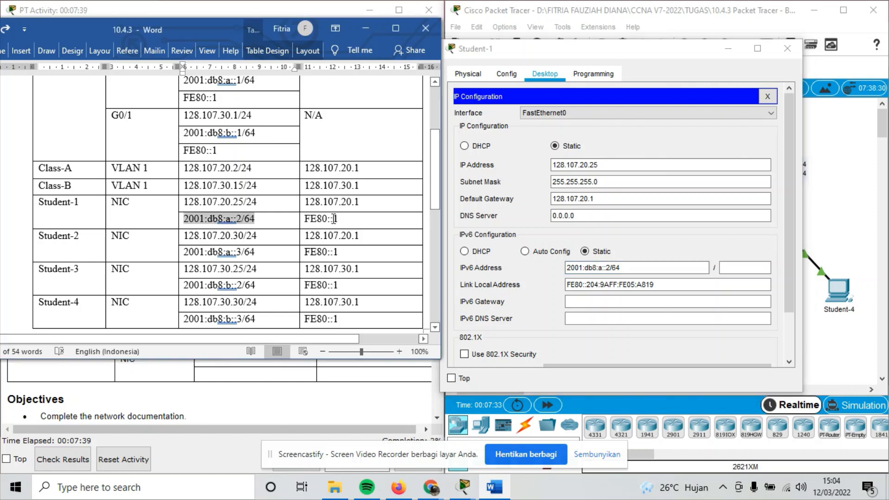
pyautogui.moveTo(341, 218); pyautogui.dragTo(306, 221)
pyautogui.hotkey('ctrl', 'c')
pyautogui.click(606, 300)
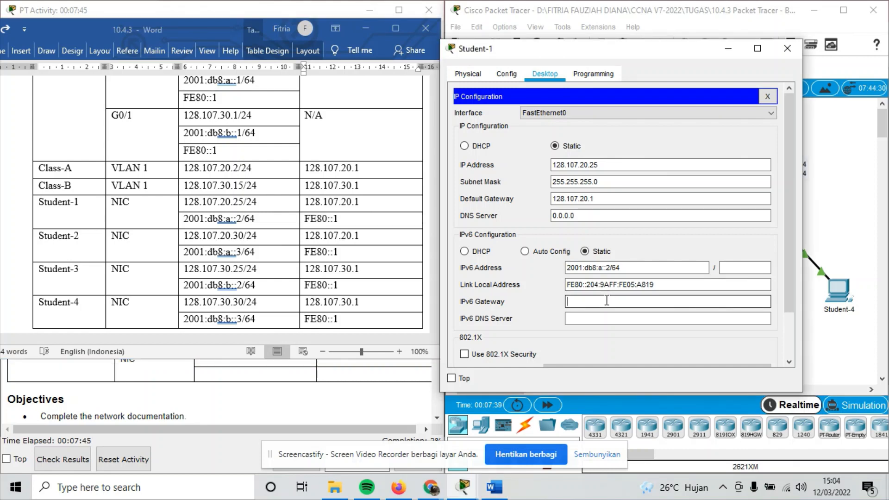
pyautogui.hotkey('ctrl', 'v')
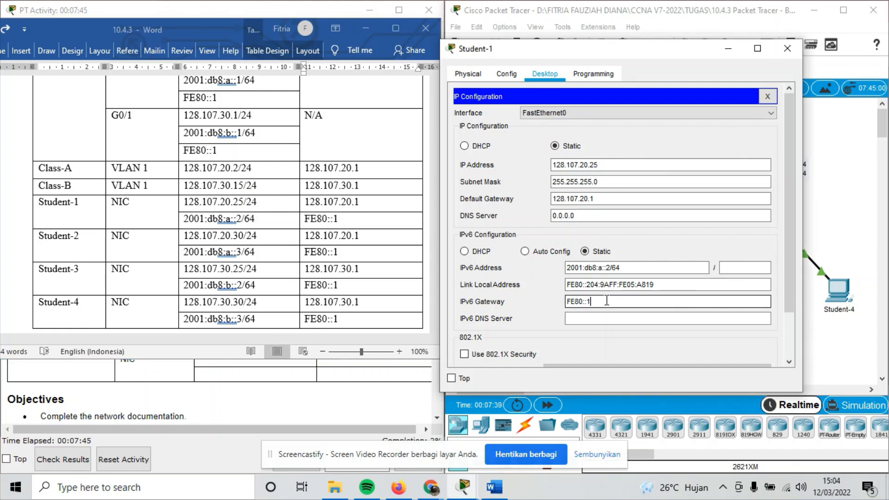
pyautogui.click(786, 49)
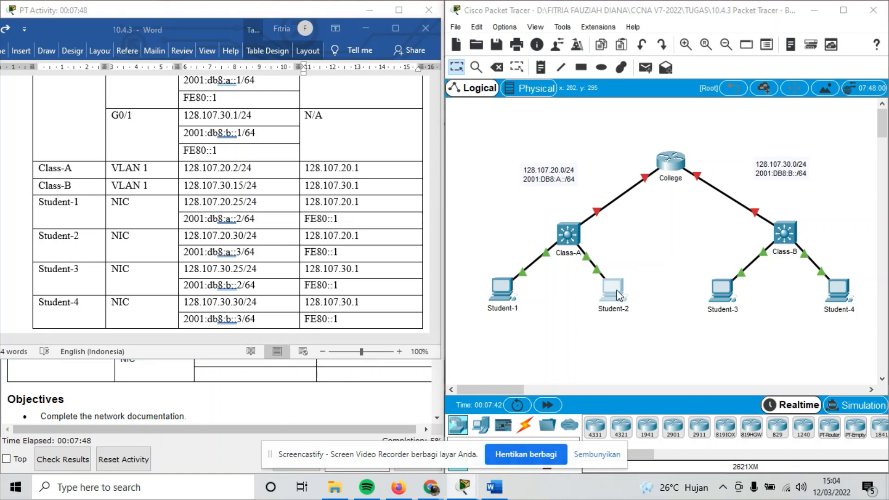
pyautogui.click(617, 291)
# Open Student-2's IP Configuration and paste 128.107.20.1 as its default gateway.
pyautogui.click(366, 85)
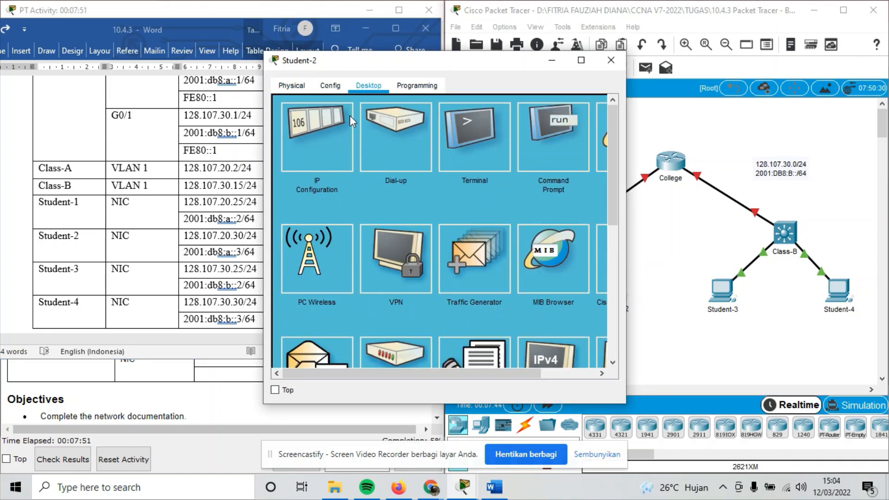
pyautogui.click(330, 131)
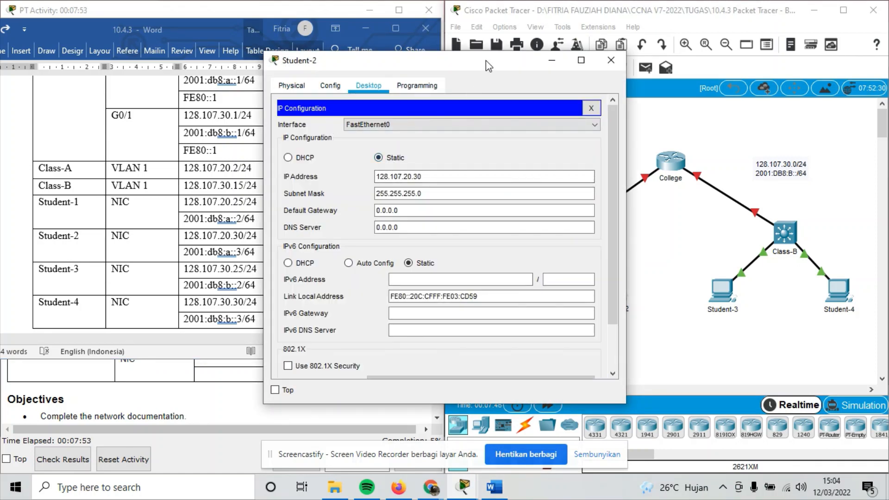
pyautogui.moveTo(485, 60); pyautogui.dragTo(634, 65)
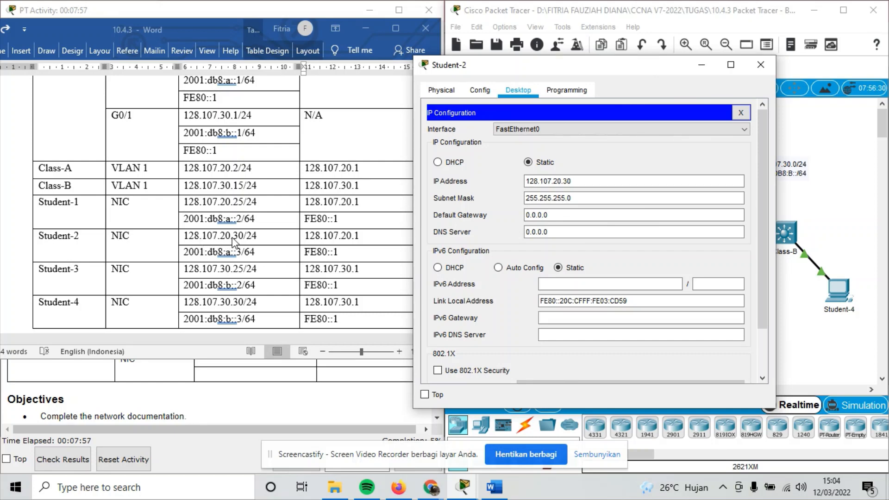
pyautogui.click(363, 234)
pyautogui.moveTo(361, 235); pyautogui.dragTo(301, 238)
pyautogui.hotkey('ctrl', 'c')
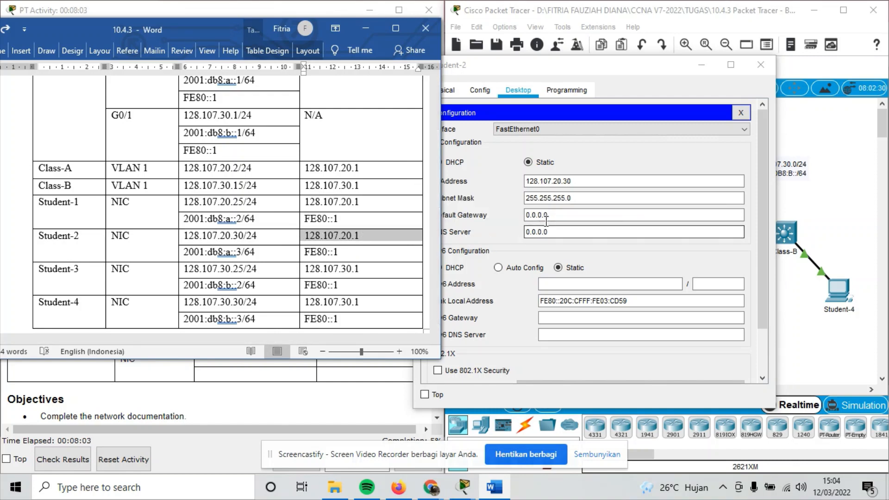
pyautogui.moveTo(561, 216); pyautogui.dragTo(528, 216)
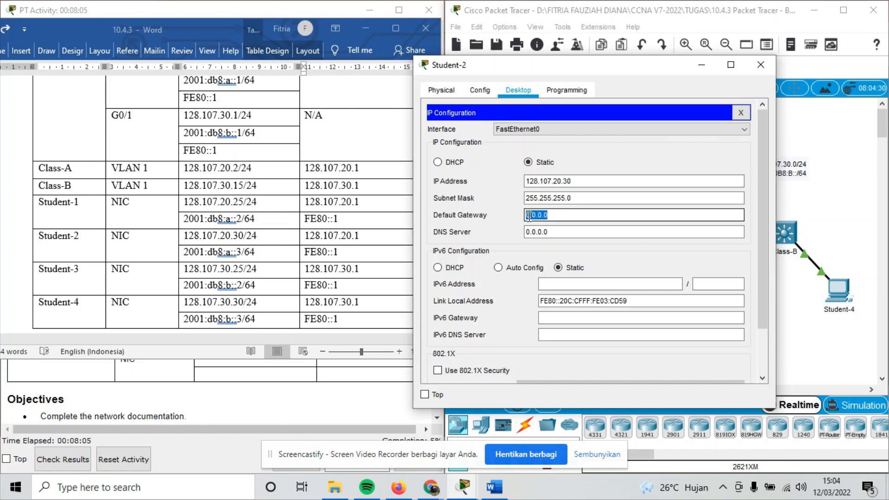
pyautogui.hotkey('ctrl', 'v')
# Copy IPv6 address 2001:db8:a::3/64 and IPv6 gateway FE80::1 into Student-2, then close it.
pyautogui.click(263, 252)
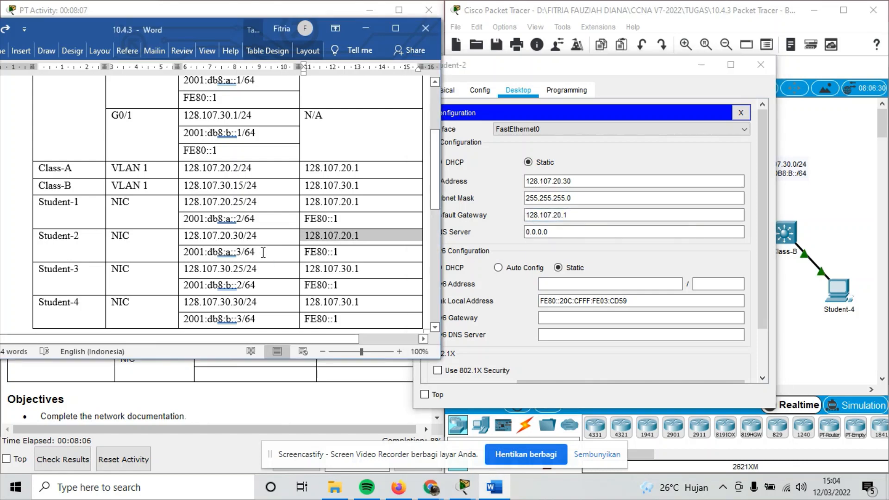
pyautogui.moveTo(263, 253); pyautogui.dragTo(183, 252)
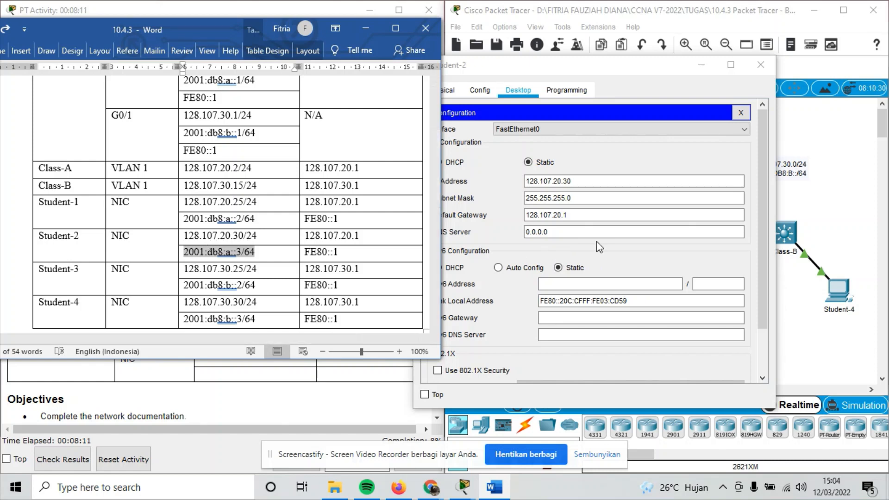
pyautogui.hotkey('ctrl', 'c')
pyautogui.click(563, 283)
pyautogui.hotkey('ctrl', 'v')
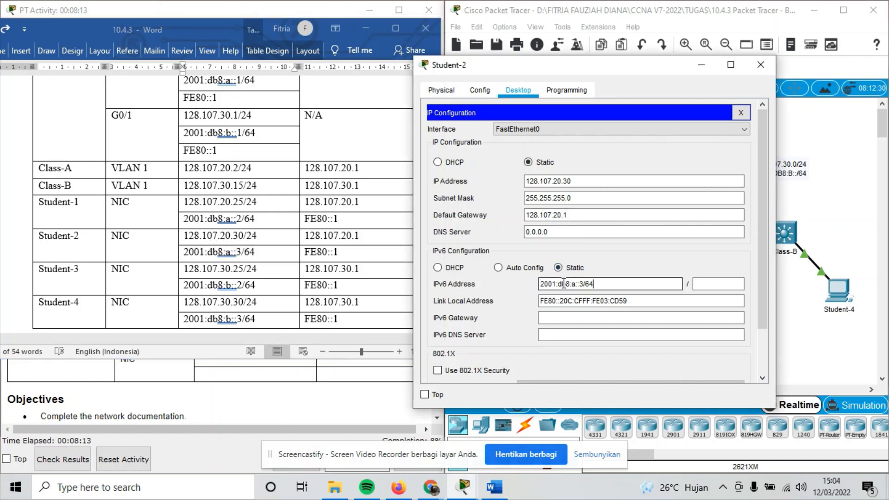
pyautogui.click(339, 252)
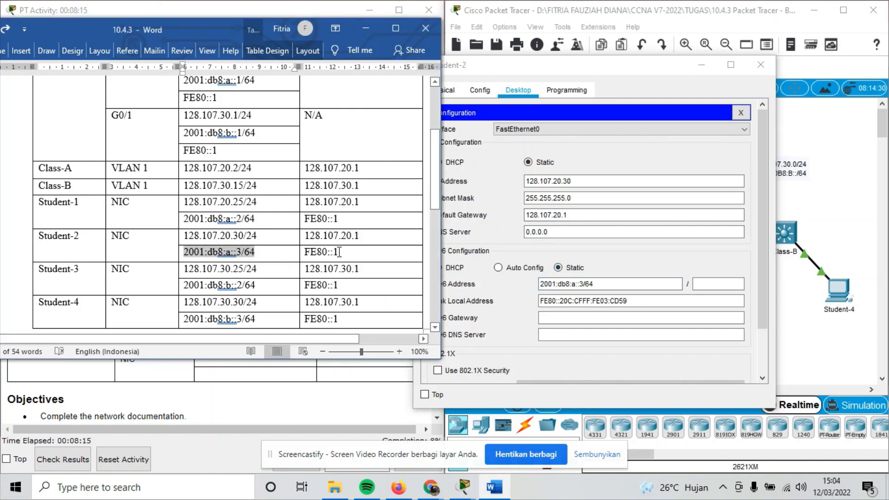
pyautogui.moveTo(340, 252)
pyautogui.mouseDown()
pyautogui.moveTo(361, 252)
pyautogui.moveTo(322, 253)
pyautogui.mouseUp()
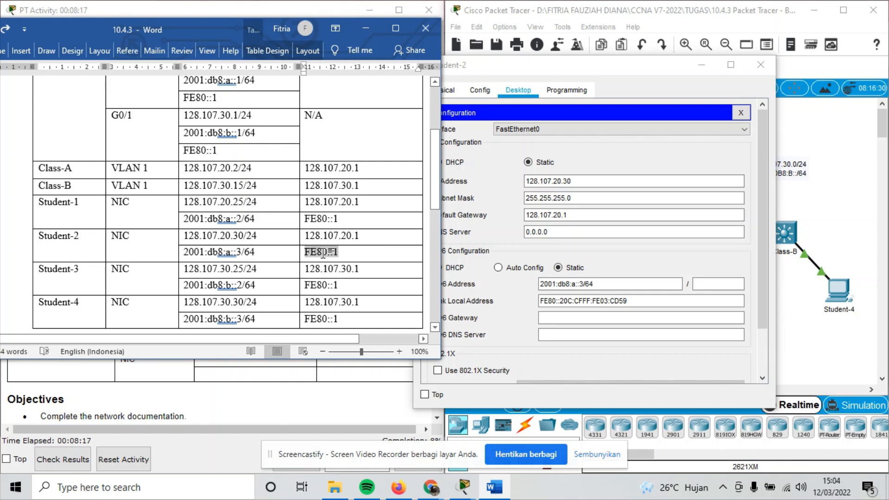
pyautogui.hotkey('ctrl', 'c')
pyautogui.click(558, 318)
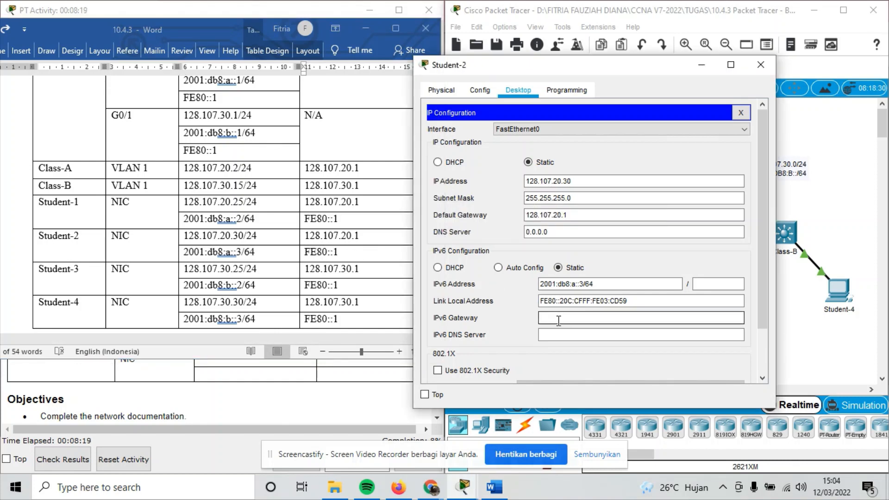
pyautogui.hotkey('ctrl', 'v')
pyautogui.click(751, 68)
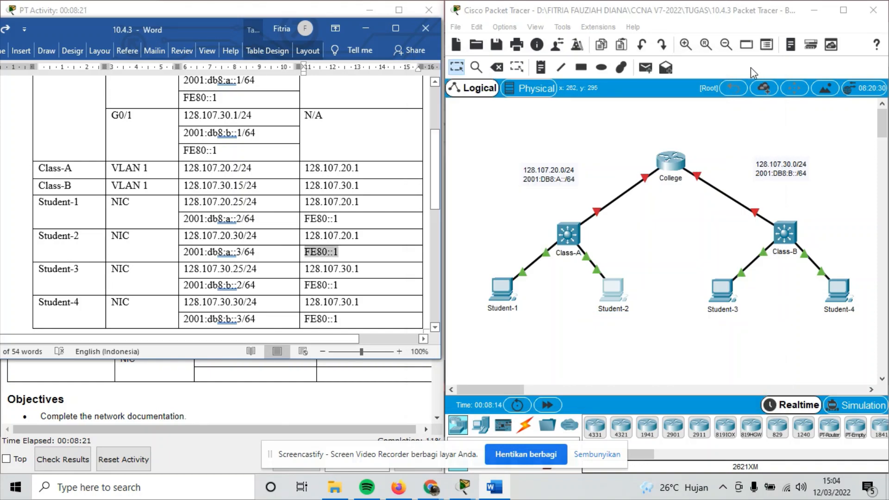
# Open Student-3's IP Configuration and set its default gateway to 128.107.30.1 from the table.
pyautogui.click(720, 296)
pyautogui.click(368, 84)
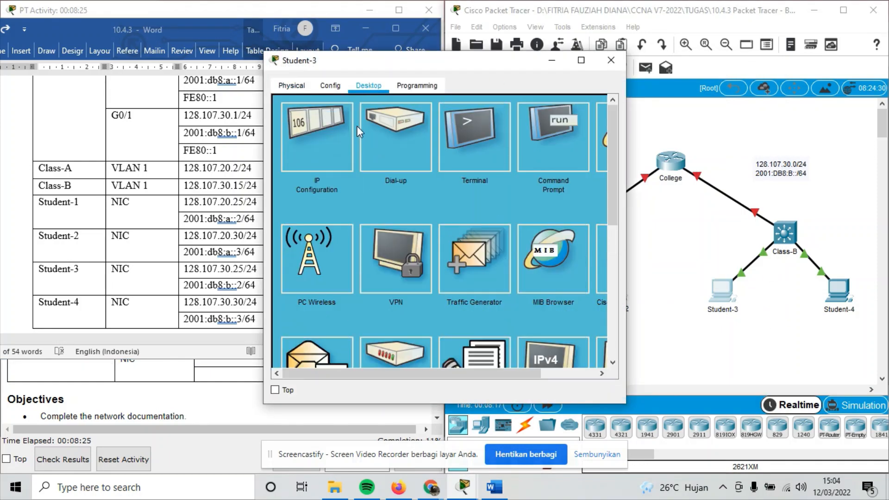
pyautogui.click(331, 135)
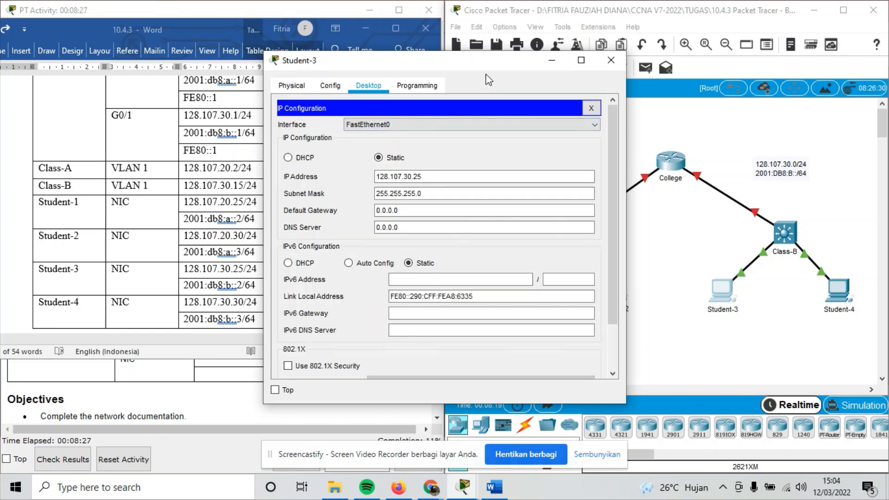
pyautogui.moveTo(487, 67); pyautogui.dragTo(691, 43)
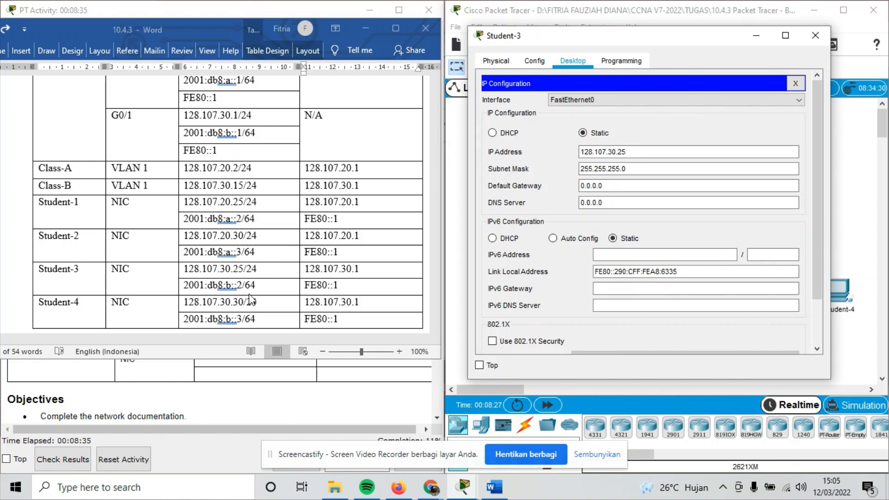
pyautogui.click(355, 269)
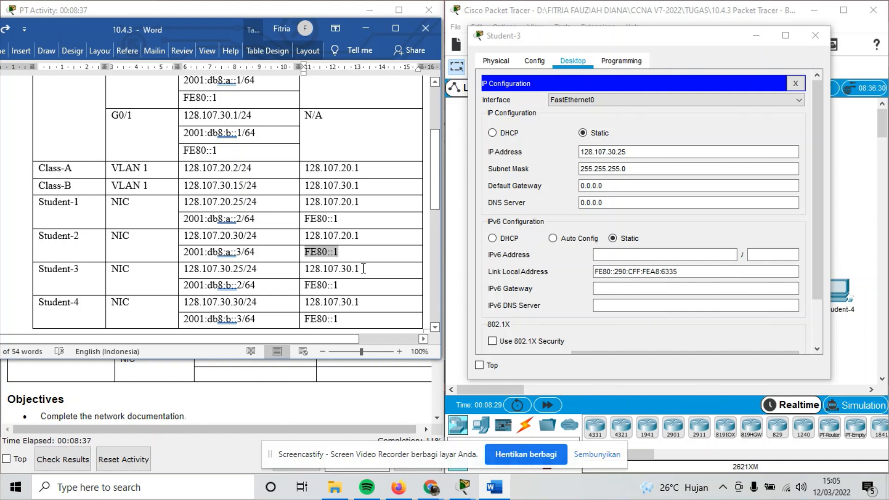
pyautogui.moveTo(363, 268); pyautogui.dragTo(308, 267)
pyautogui.hotkey('ctrl', 'c')
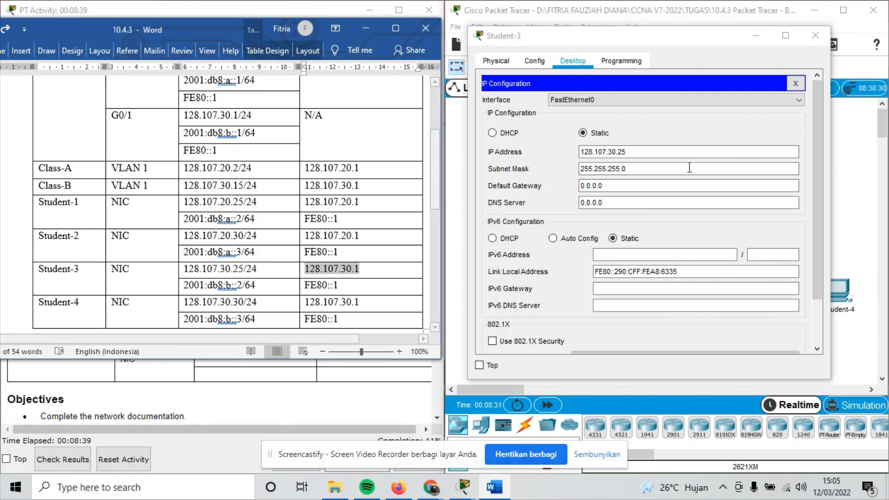
pyautogui.doubleClick(617, 180)
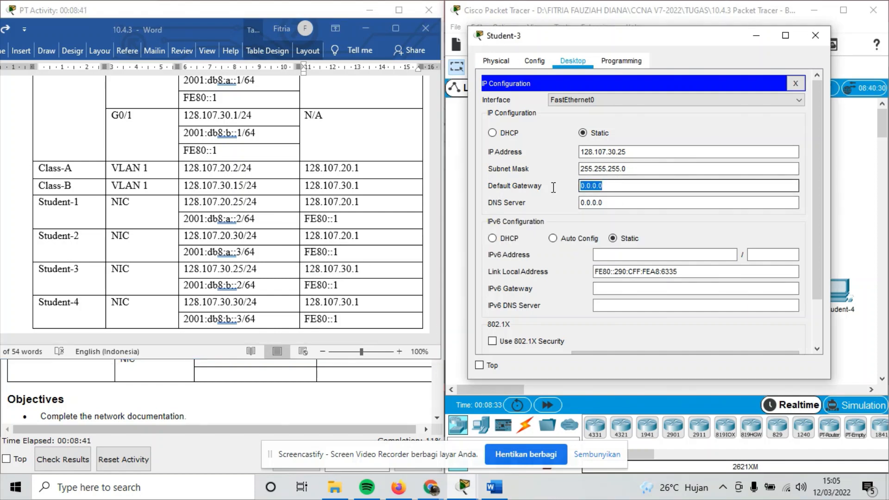
pyautogui.hotkey('ctrl', 'v')
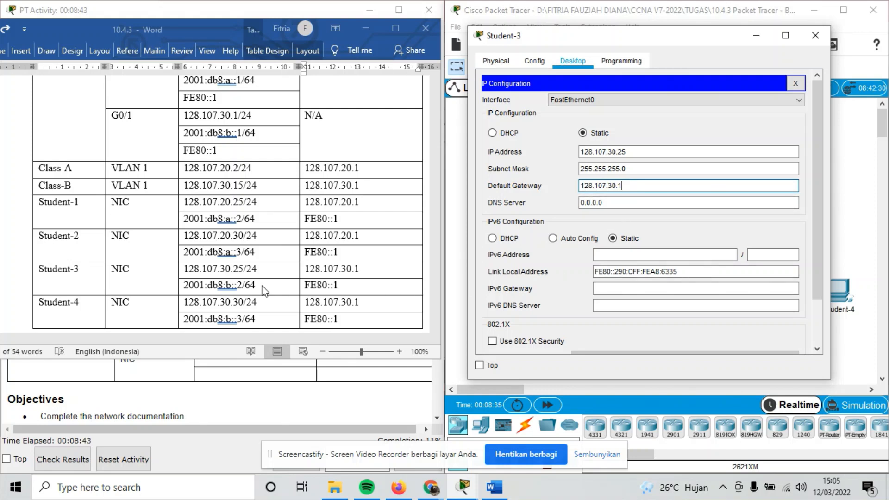
# Paste 2001:db8:b::2/64 as Student-3's IPv6 address.
pyautogui.hotkey('alt', 'Tab')
pyautogui.moveTo(290, 288); pyautogui.dragTo(185, 285)
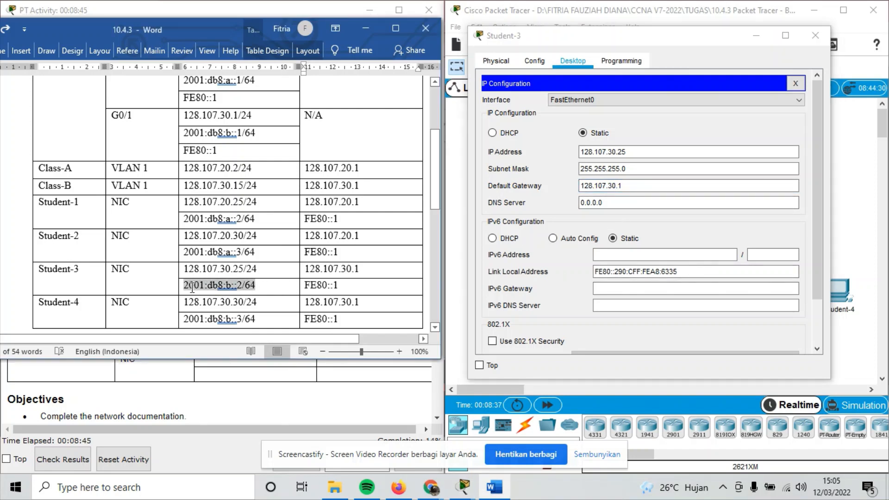
pyautogui.click(616, 253)
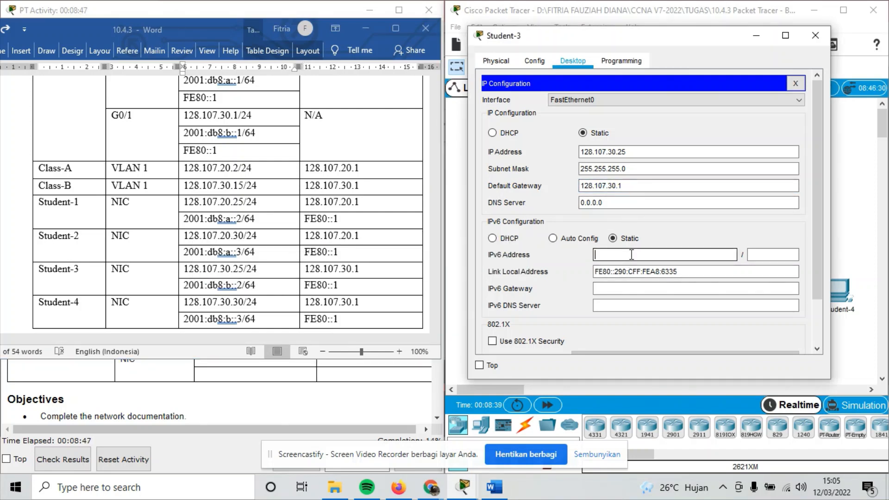
pyautogui.hotkey('ctrl', 'v')
# Copy FE80::1 into Student-3's IPv6 gateway and close its window.
pyautogui.click(338, 282)
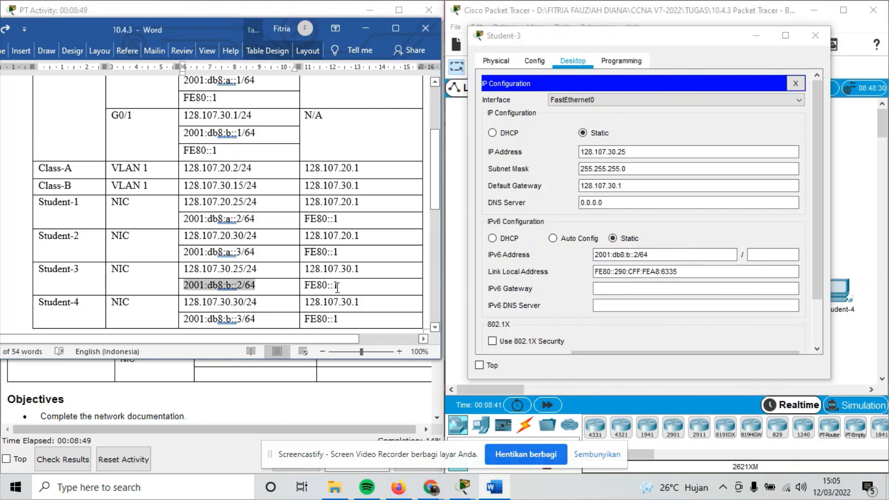
pyautogui.moveTo(339, 285); pyautogui.dragTo(316, 284)
pyautogui.hotkey('ctrl', 'c')
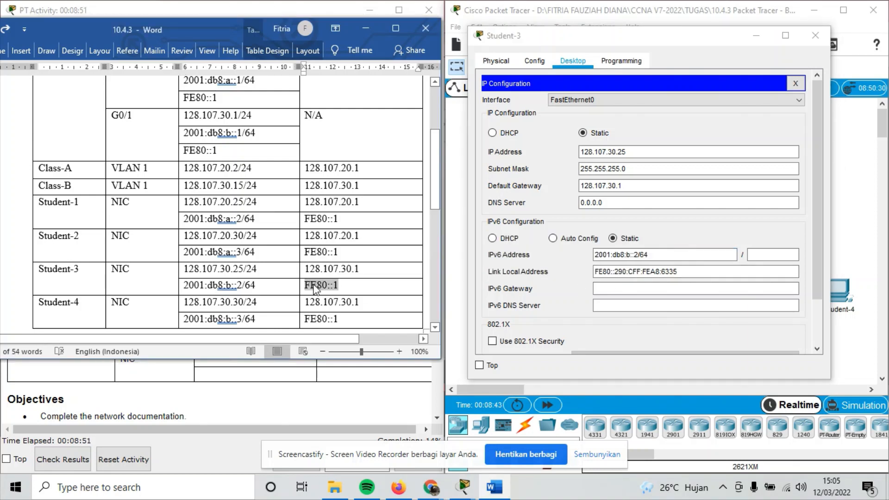
pyautogui.click(604, 287)
pyautogui.click(604, 287)
pyautogui.hotkey('ctrl', 'v')
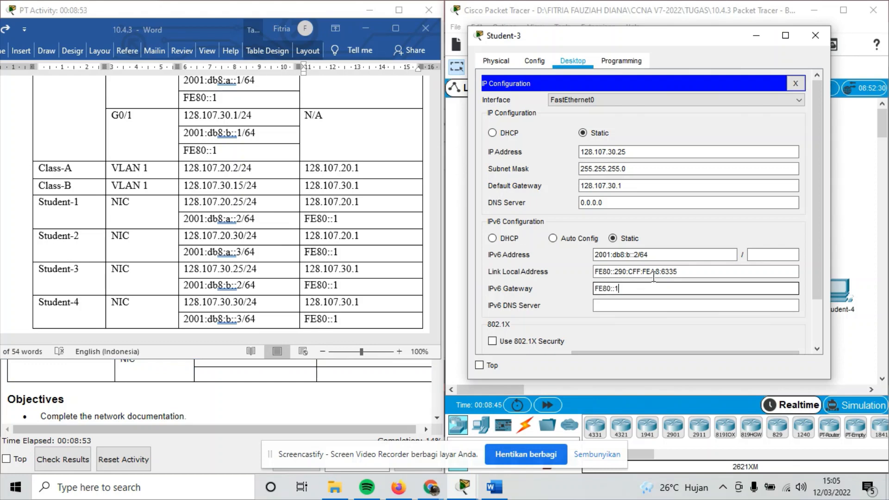
pyautogui.click(813, 36)
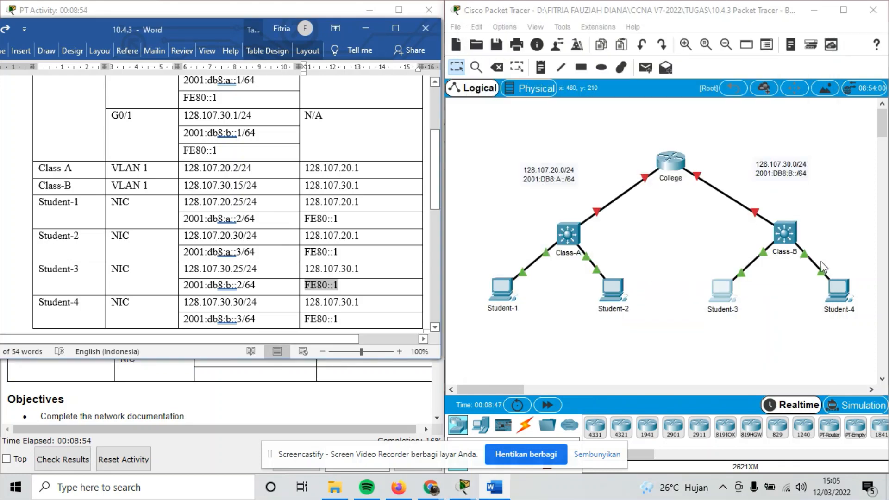
pyautogui.click(845, 296)
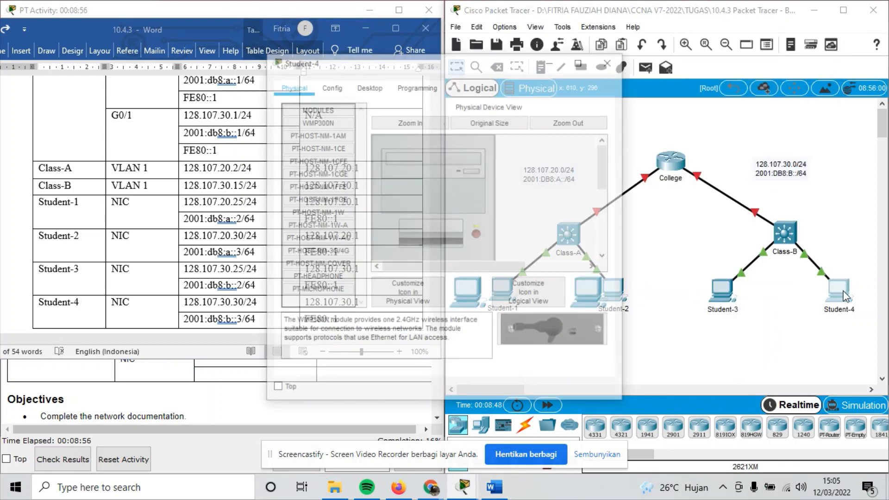
# Replace Student-4's old 172.14.5.60 address with 128.107.30.30 from the table.
pyautogui.click(373, 86)
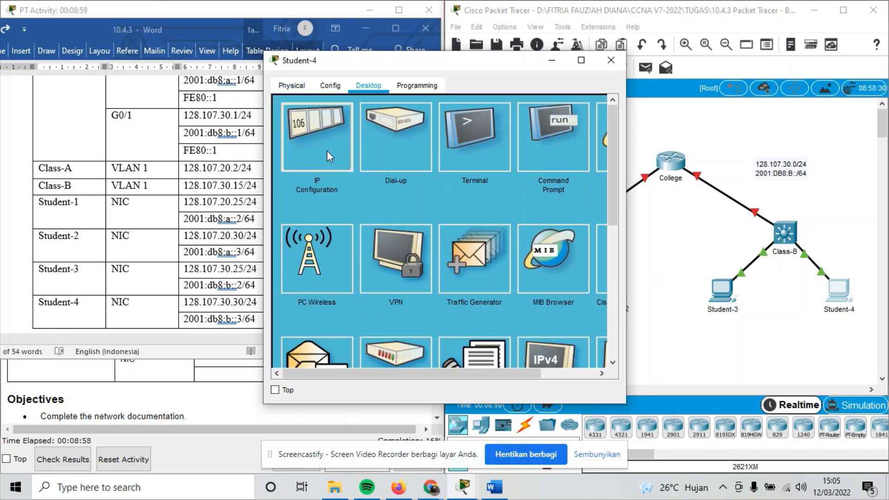
pyautogui.click(327, 151)
pyautogui.moveTo(489, 64); pyautogui.dragTo(635, 51)
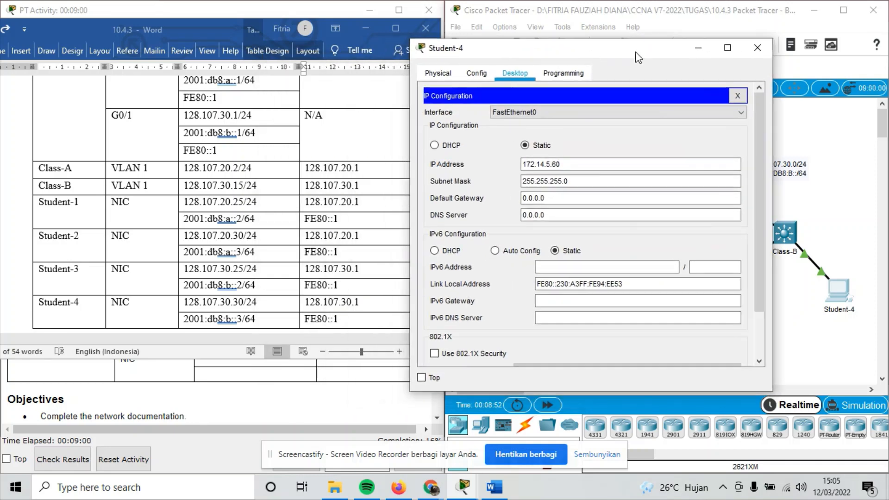
pyautogui.click(570, 166)
pyautogui.click(249, 308)
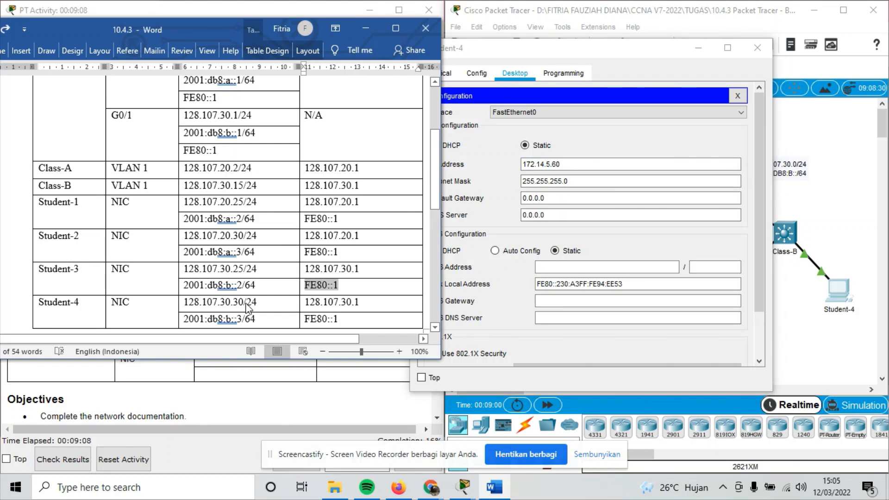
pyautogui.moveTo(257, 306); pyautogui.dragTo(187, 307)
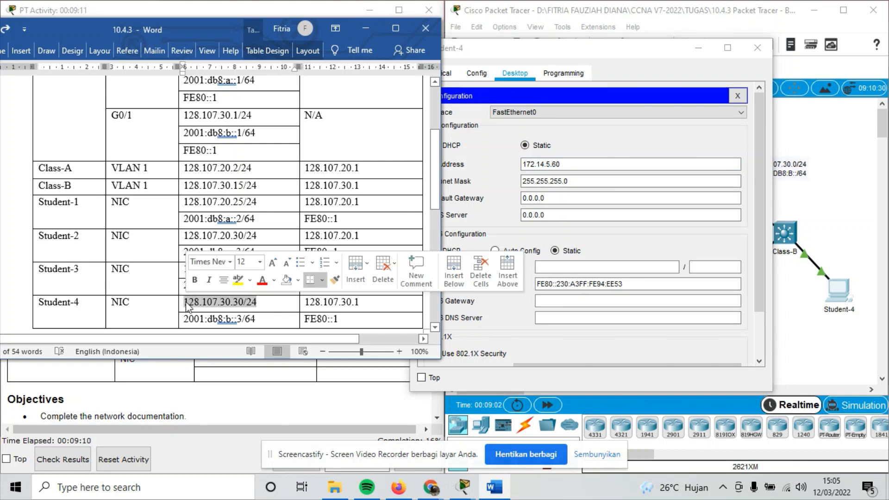
pyautogui.click(575, 163)
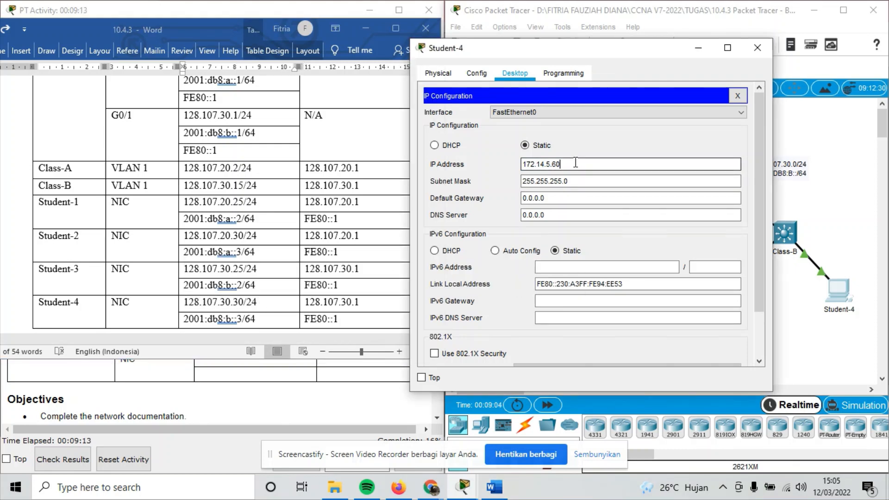
pyautogui.moveTo(552, 164); pyautogui.dragTo(528, 168)
pyautogui.hotkey('ctrl', 'v')
pyautogui.press('BackSpace')
pyautogui.press('BackSpace')
pyautogui.press('BackSpace')
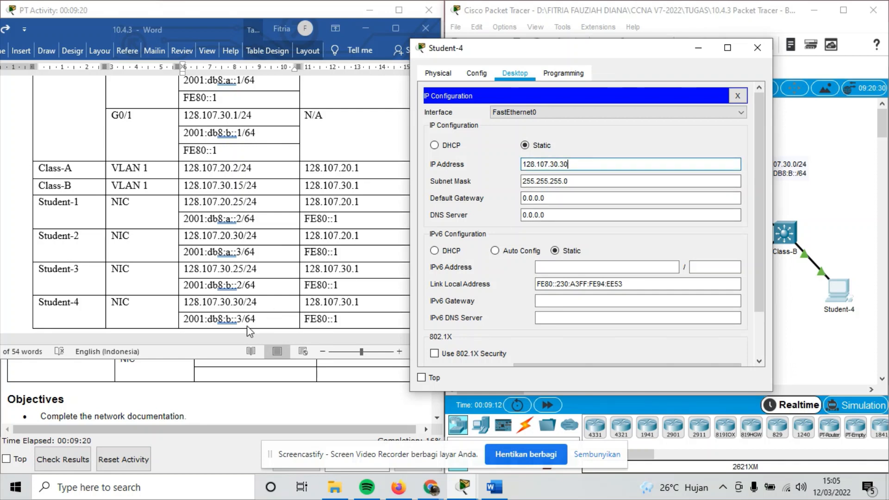
# Set Student-4's default gateway to 128.107.30.1.
pyautogui.click(329, 304)
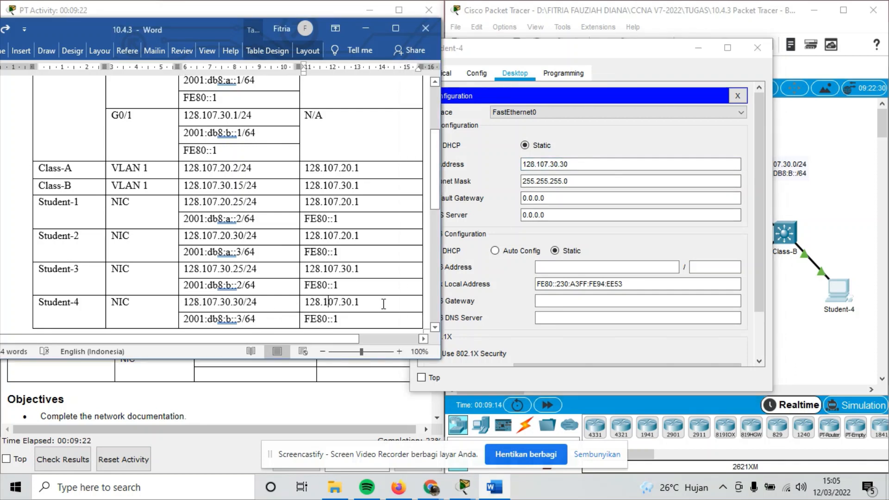
pyautogui.moveTo(382, 303); pyautogui.dragTo(299, 304)
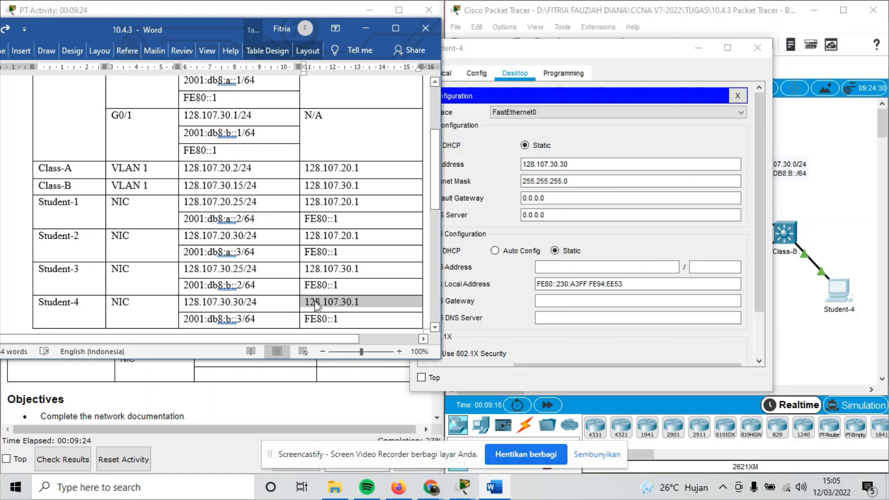
pyautogui.click(553, 199)
pyautogui.moveTo(553, 201); pyautogui.dragTo(522, 200)
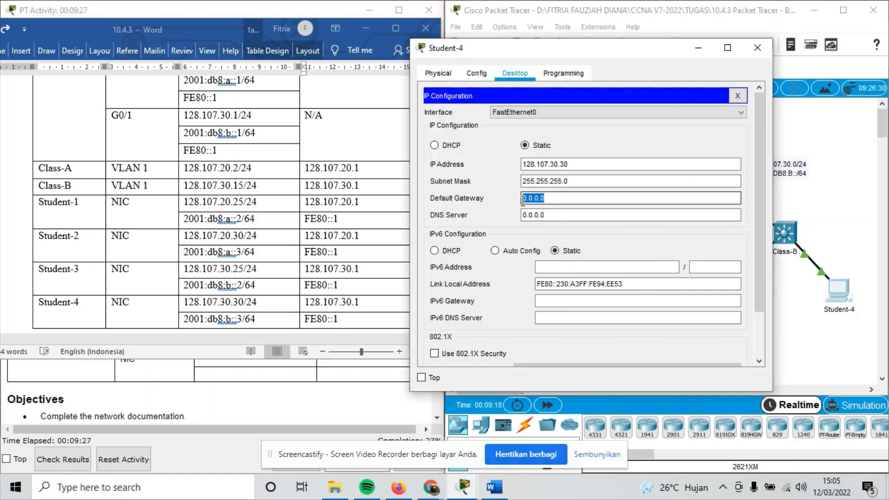
pyautogui.write('128.107.30.1')
# Paste 2001:db8:b::3/64 as Student-4's IPv6 address.
pyautogui.click(562, 272)
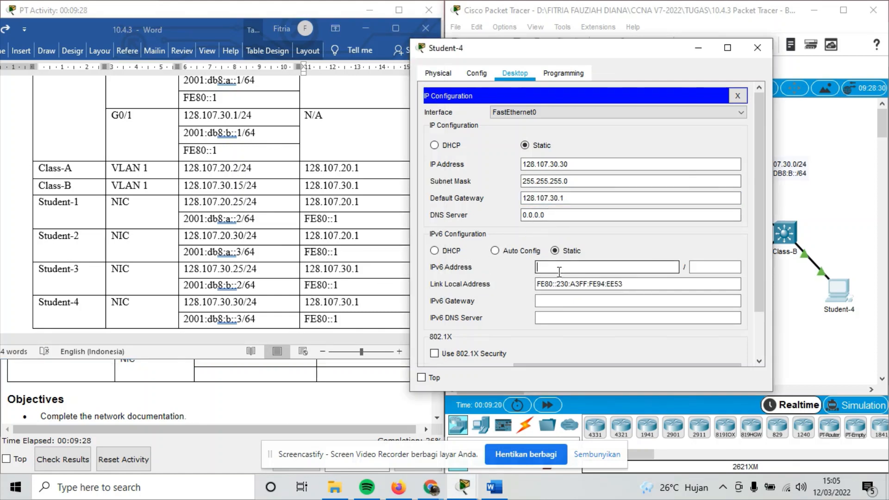
pyautogui.moveTo(274, 303); pyautogui.dragTo(203, 304)
pyautogui.moveTo(255, 318); pyautogui.dragTo(200, 324)
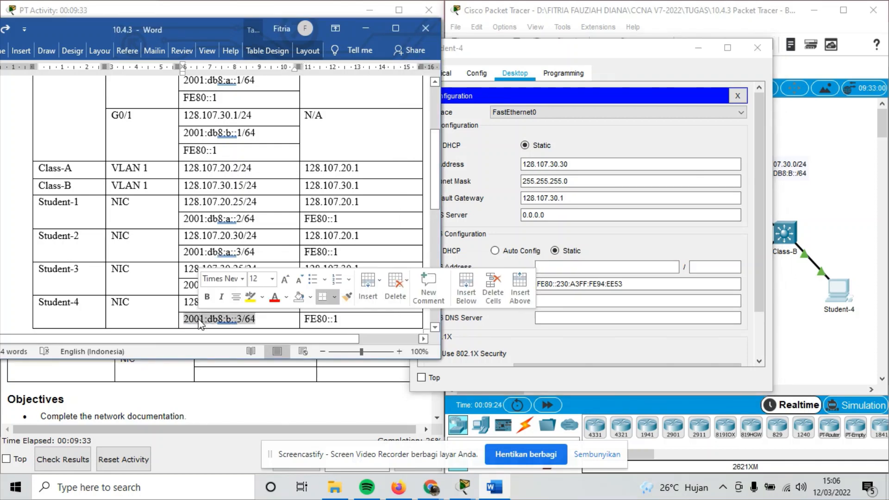
pyautogui.click(548, 268)
pyautogui.hotkey('ctrl', 'v')
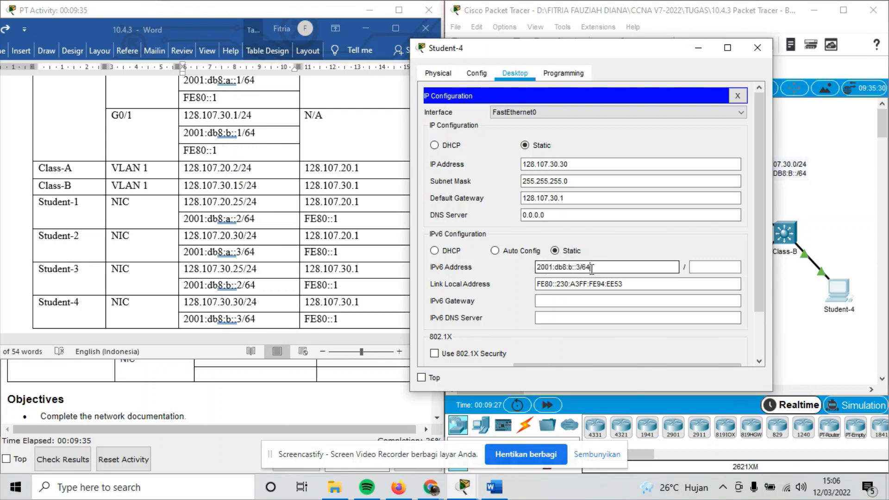
# Copy FE80::1 into Student-4's IPv6 gateway and close its window.
pyautogui.click(316, 320)
pyautogui.moveTo(348, 320); pyautogui.dragTo(304, 320)
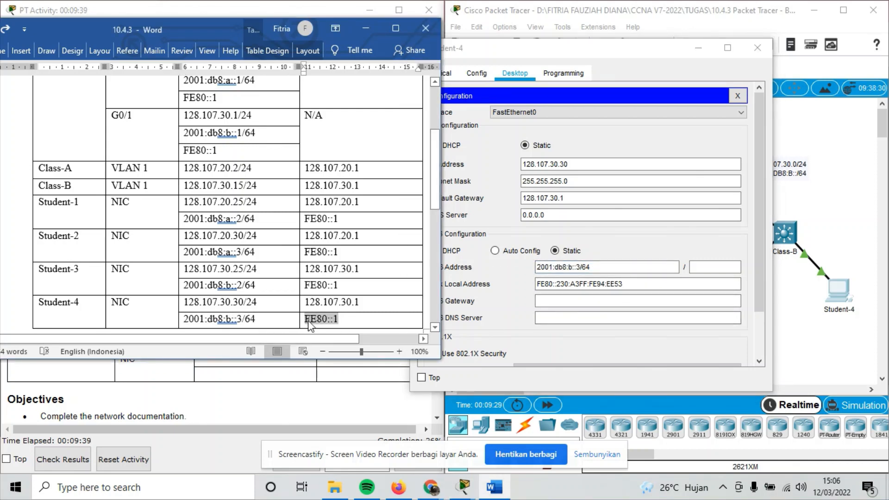
pyautogui.hotkey('ctrl', 'c')
pyautogui.click(549, 301)
pyautogui.hotkey('ctrl', 'v')
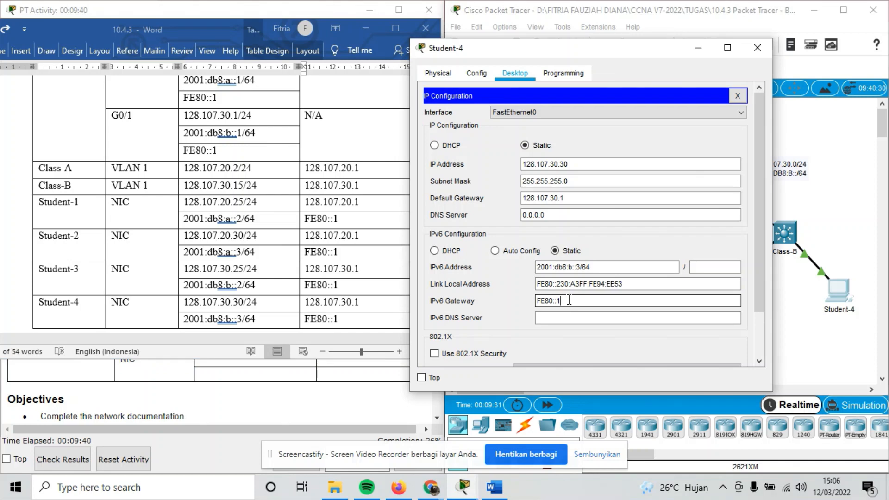
pyautogui.click(757, 48)
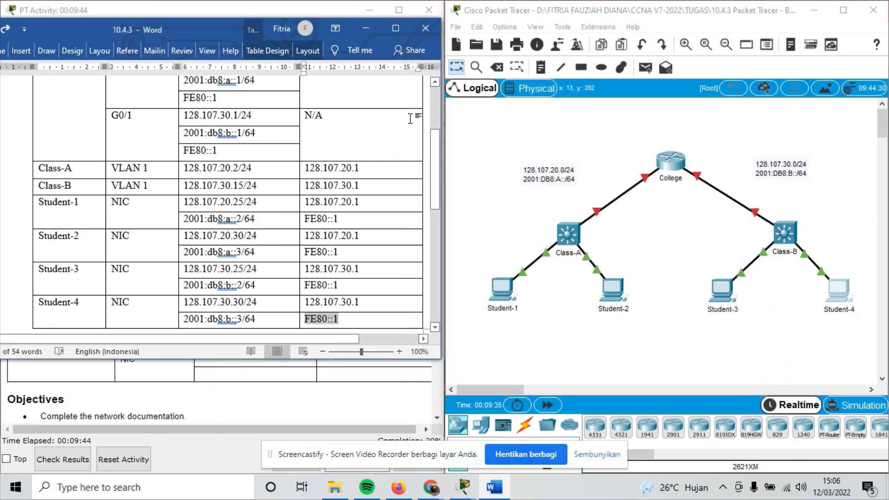
# Check the activity results and review the Assessment Items, currently scoring 42/142.
pyautogui.click(354, 27)
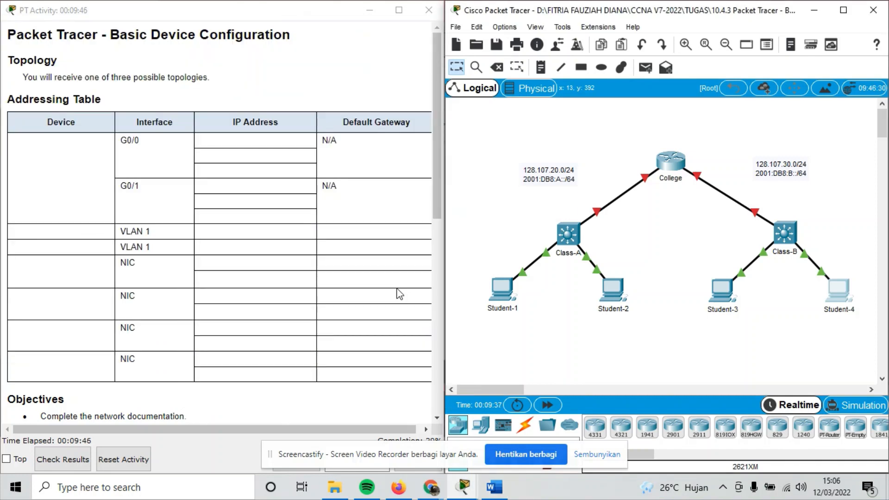
pyautogui.scroll(-3, 301, 310)
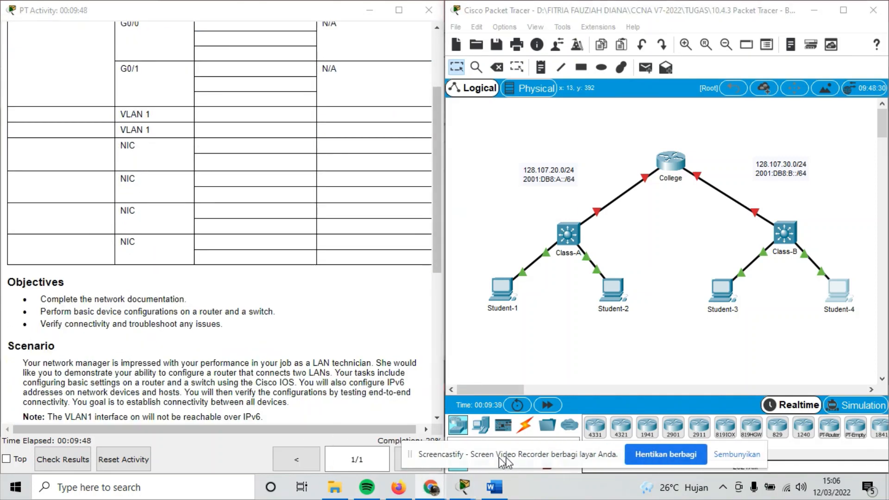
pyautogui.click(72, 456)
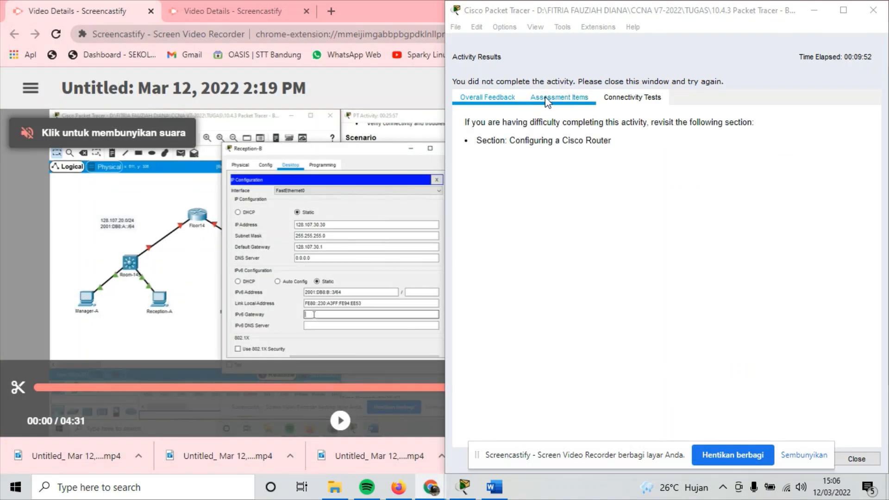
pyautogui.click(550, 100)
pyautogui.scroll(-18, 559, 192)
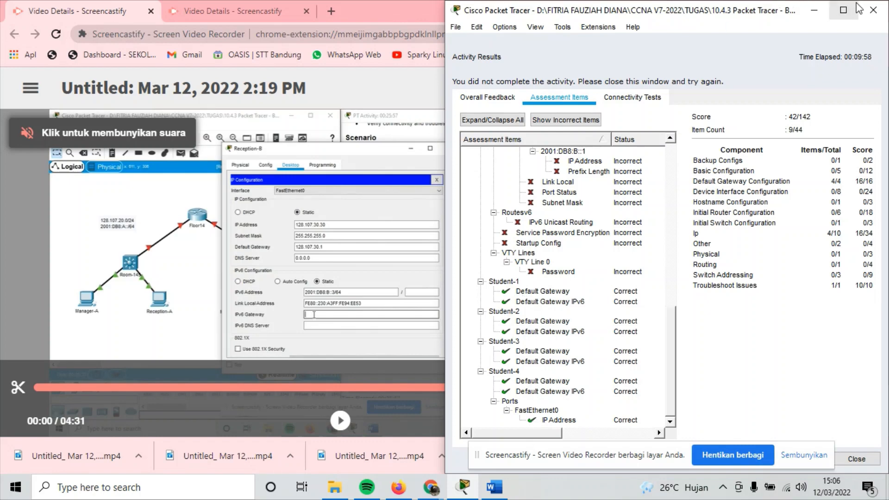
# Maximize the window and open the College router's CLI.
pyautogui.click(843, 11)
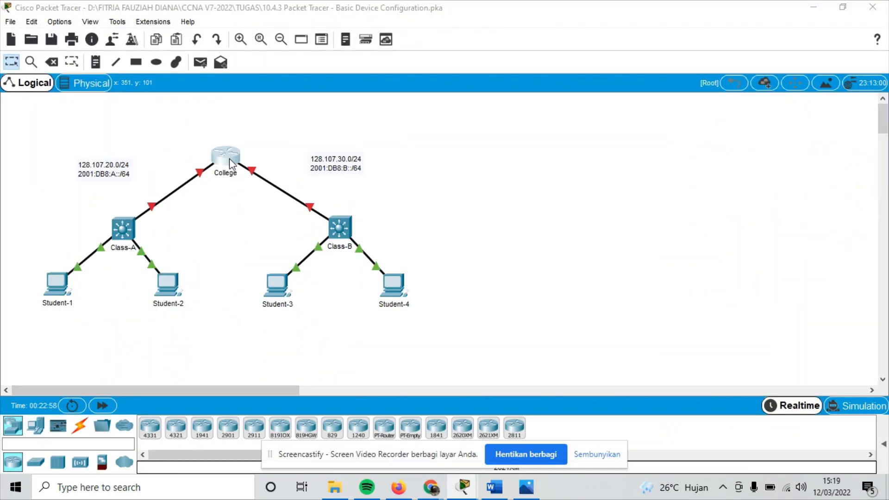
pyautogui.click(229, 158)
pyautogui.click(361, 85)
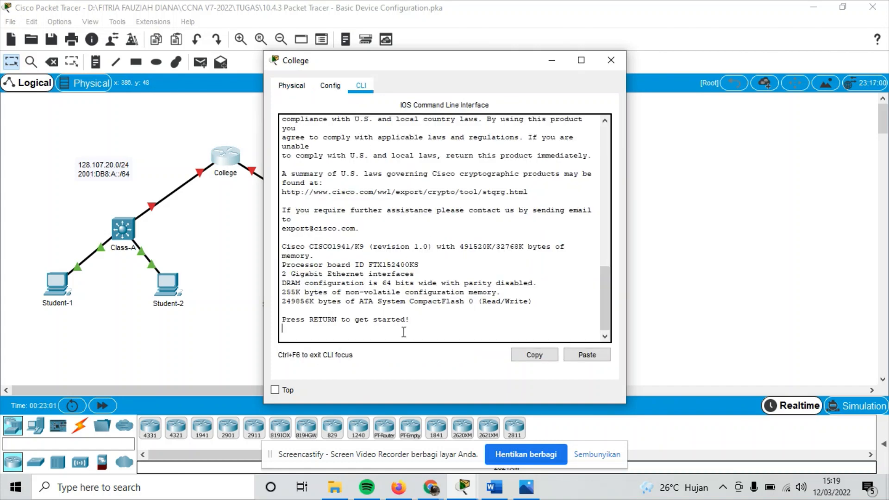
# Enter global configuration, name the router College, and set an enable secret password.
pyautogui.press('Return')
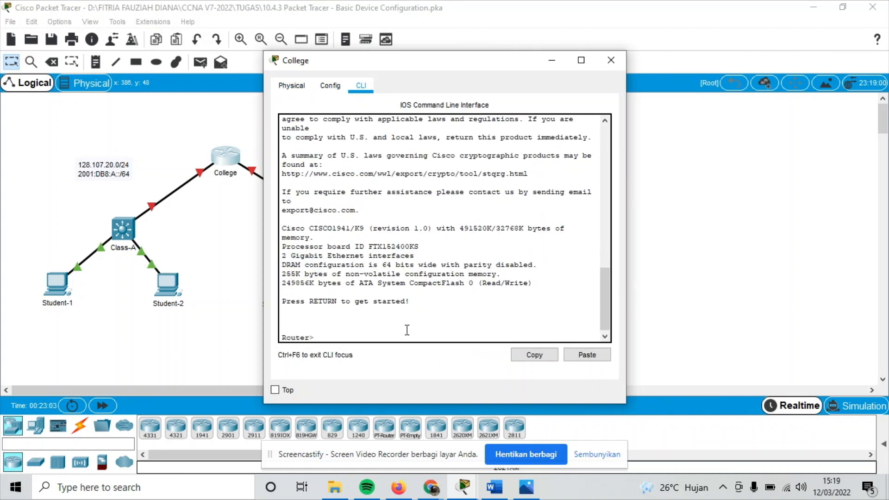
pyautogui.write('en')
pyautogui.press('Return')
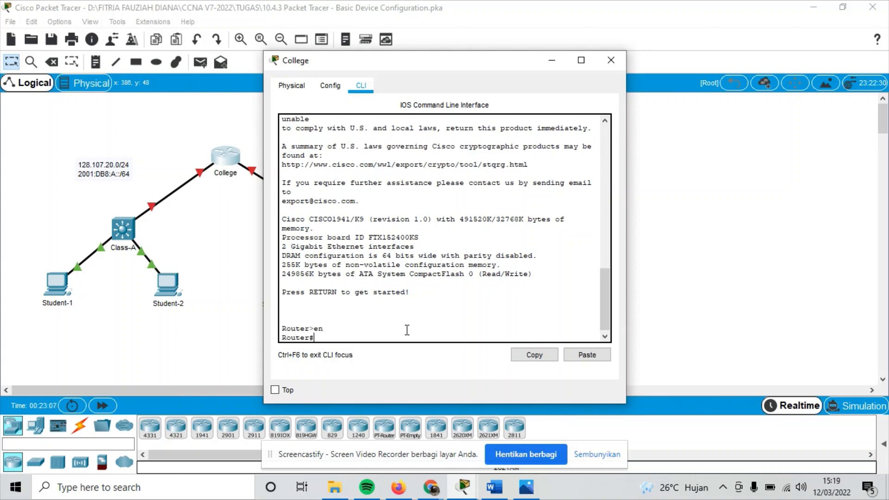
pyautogui.write('conf t')
pyautogui.press('Return')
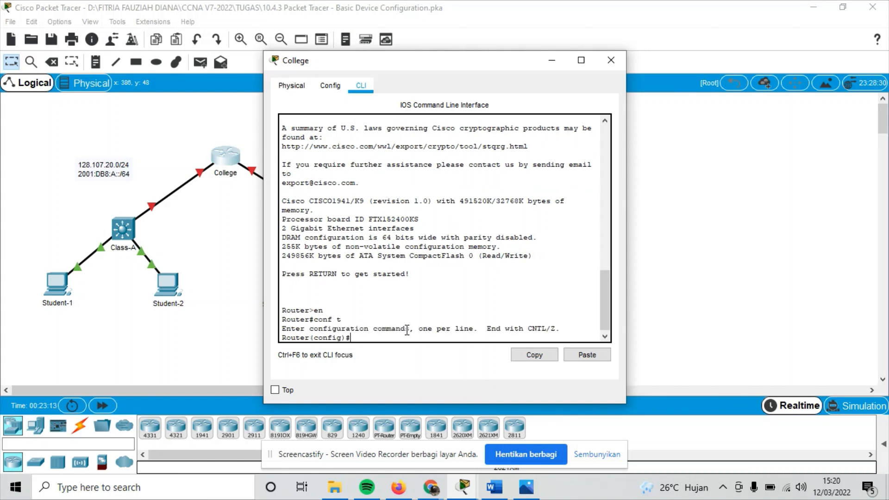
pyautogui.write('hostname Colle')
pyautogui.write('ge')
pyautogui.press('Return')
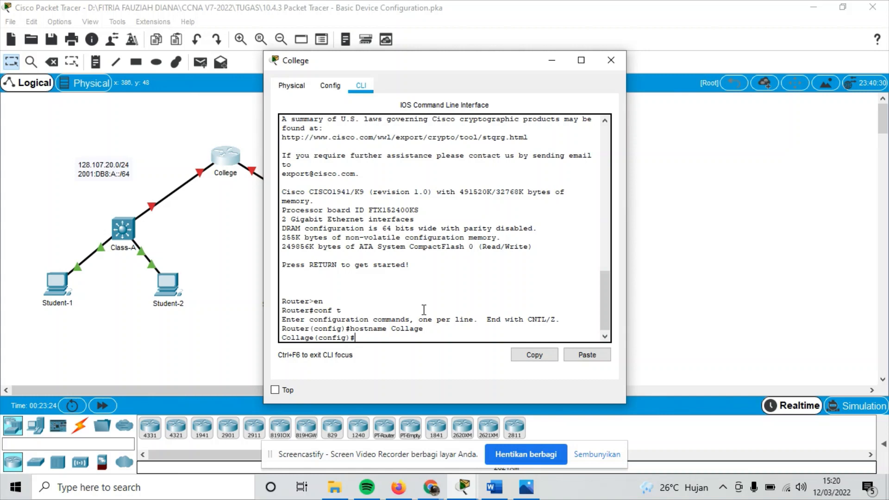
pyautogui.write('enable secret class')
pyautogui.press('Return')
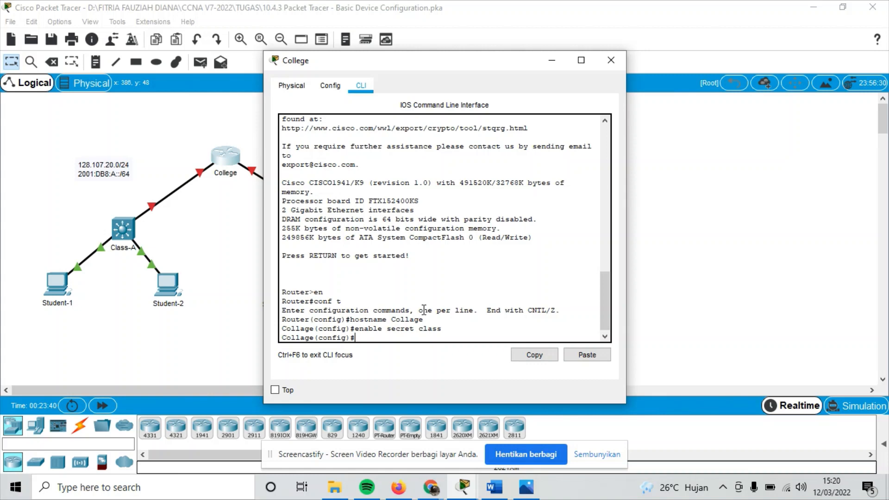
# Give console line 0 a password with login required, then exit to global configuration.
pyautogui.write('line console 0')
pyautogui.press('Return')
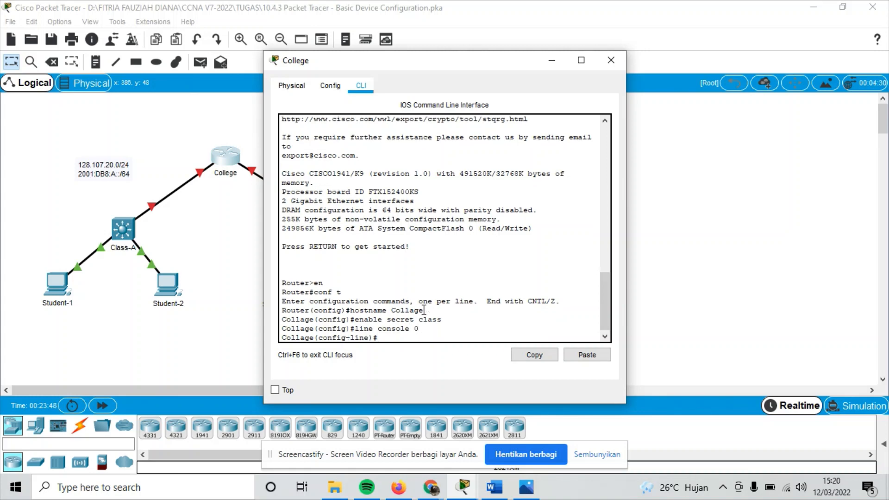
pyautogui.write('password cisco')
pyautogui.press('Return')
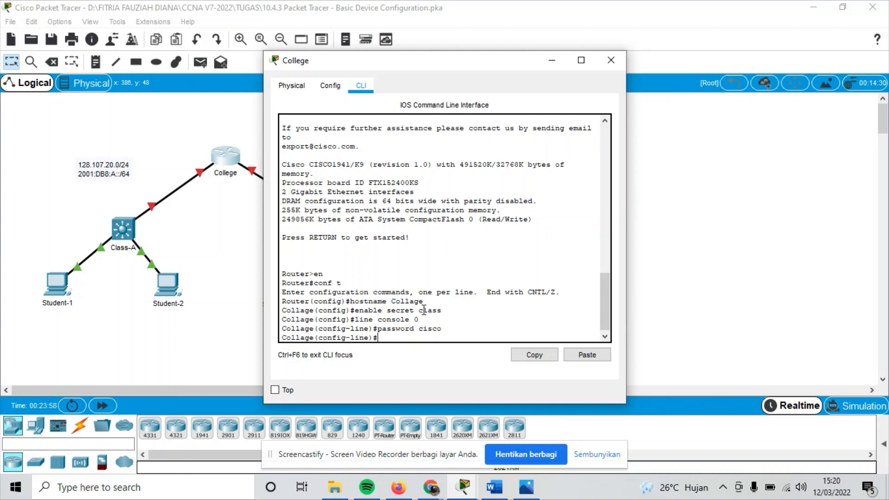
pyautogui.write('login')
pyautogui.press('Return')
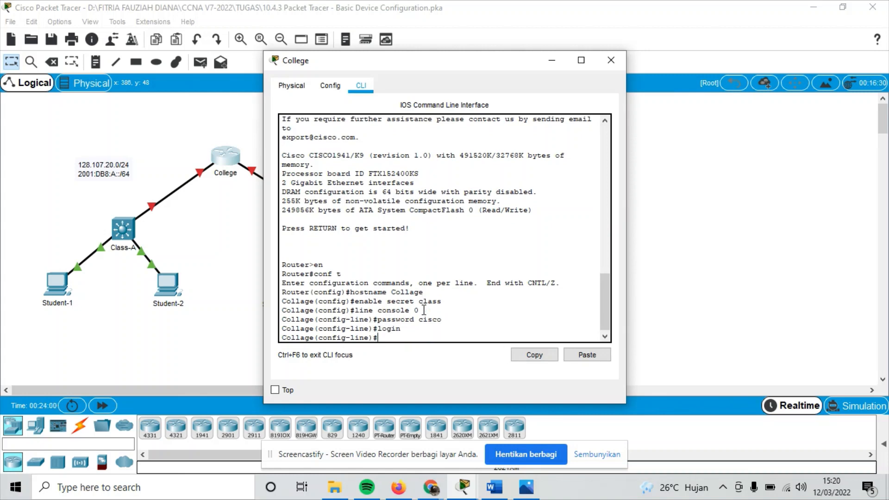
pyautogui.write('exit')
pyautogui.press('Return')
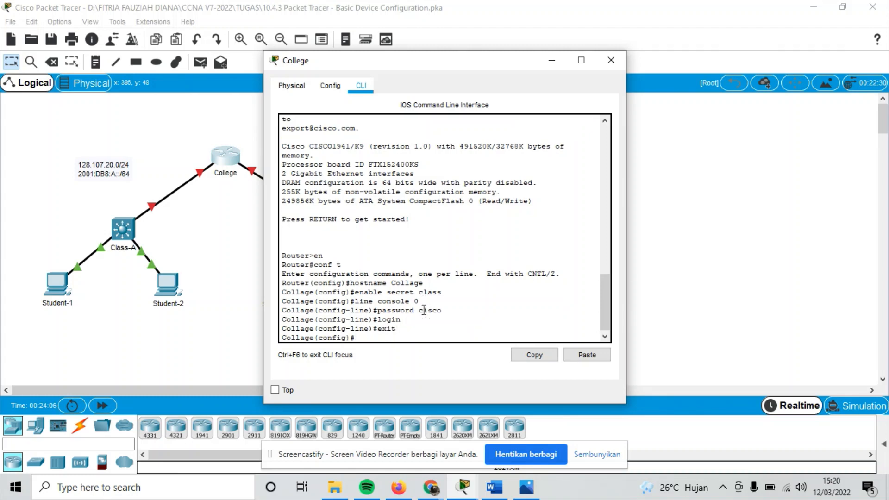
# Enable service password-encryption and type the 'Unauthorized access' banner command.
pyautogui.write('service password-encry')
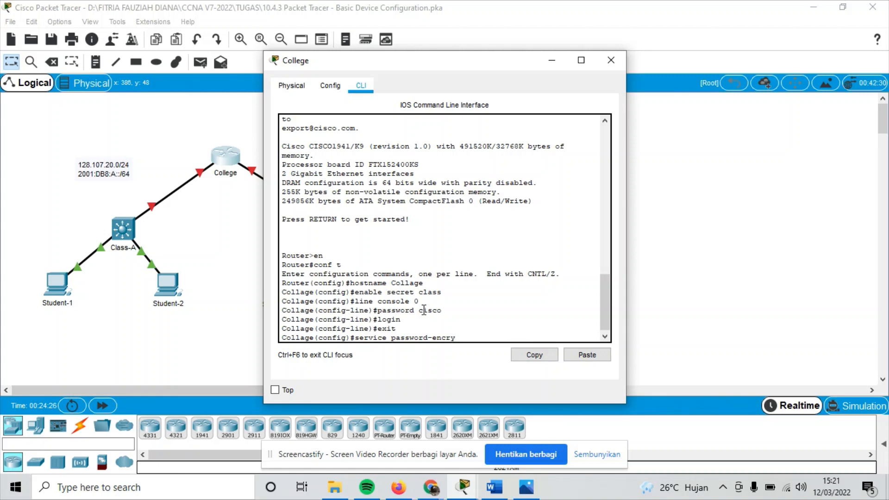
pyautogui.write('ption')
pyautogui.press('Return')
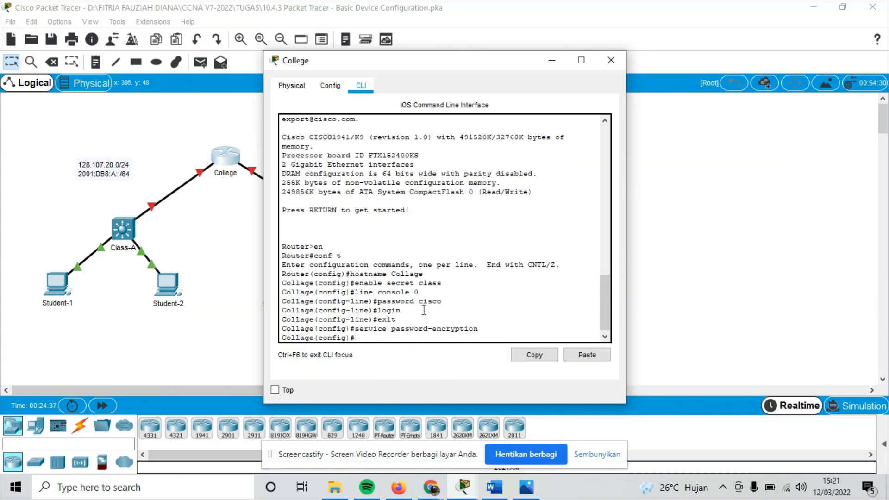
pyautogui.write('banner mtd #Unauthorized')
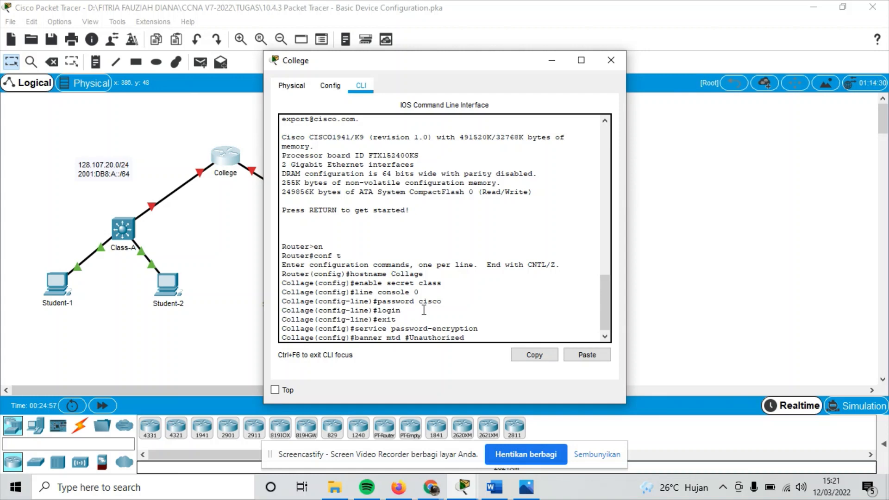
pyautogui.write(' access to this device is p')
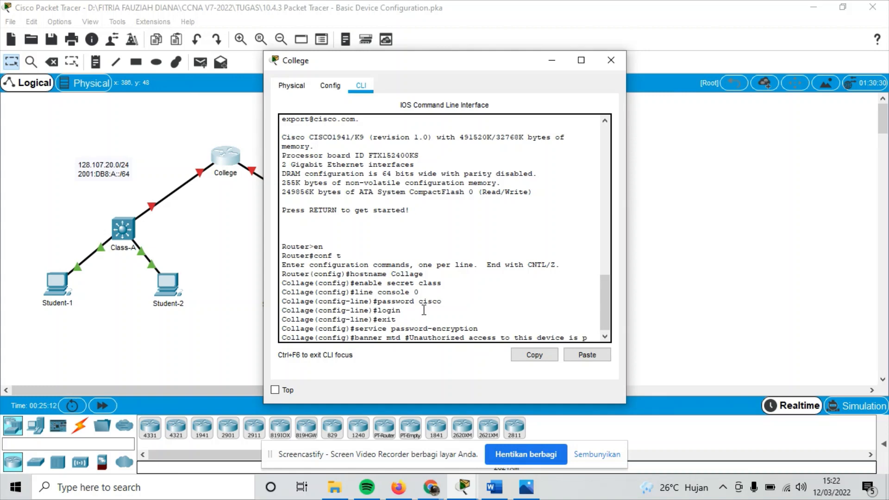
pyautogui.write('rohi')
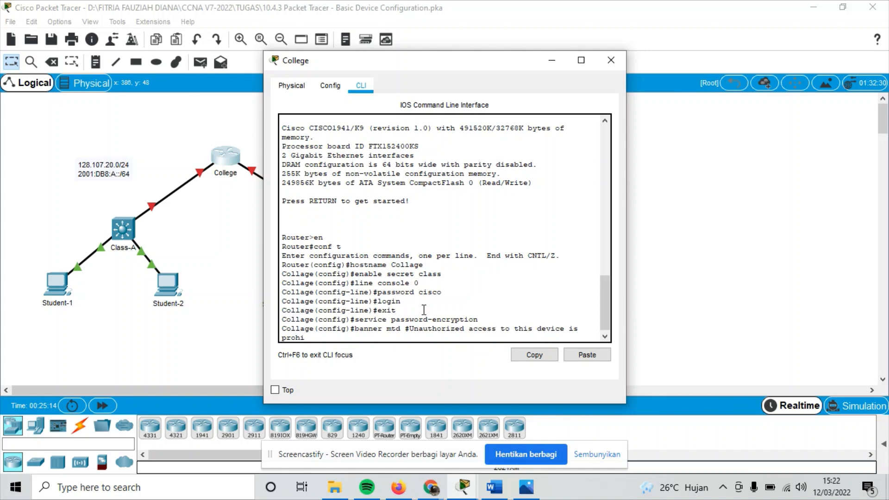
pyautogui.write('bited!#')
# Submit the mistyped 'banner mtd' line, which is rejected, and start retyping 'banner motd#'.
pyautogui.press('Return')
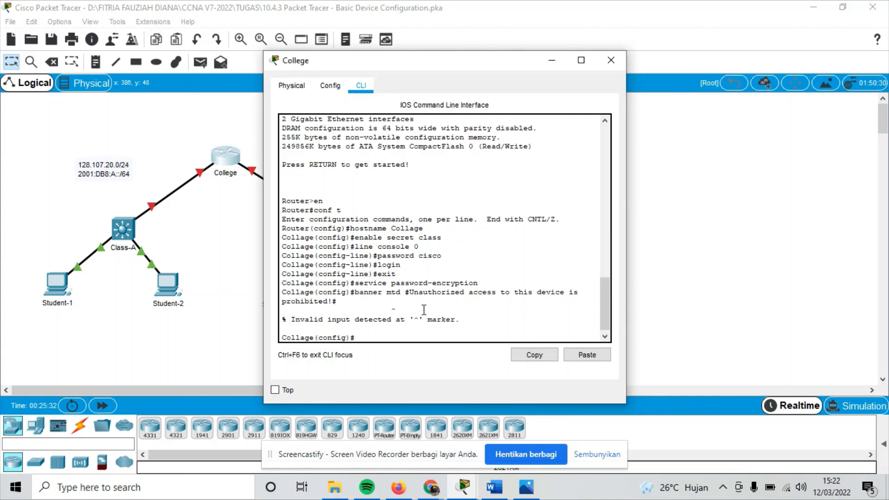
pyautogui.write('bannar')
pyautogui.press('BackSpace')
pyautogui.write('er motd#')
# Paste 'Unauthorized access to this device is prohibited!#' after banner motd# and submit; it's rejected.
pyautogui.moveTo(410, 292); pyautogui.dragTo(412, 303)
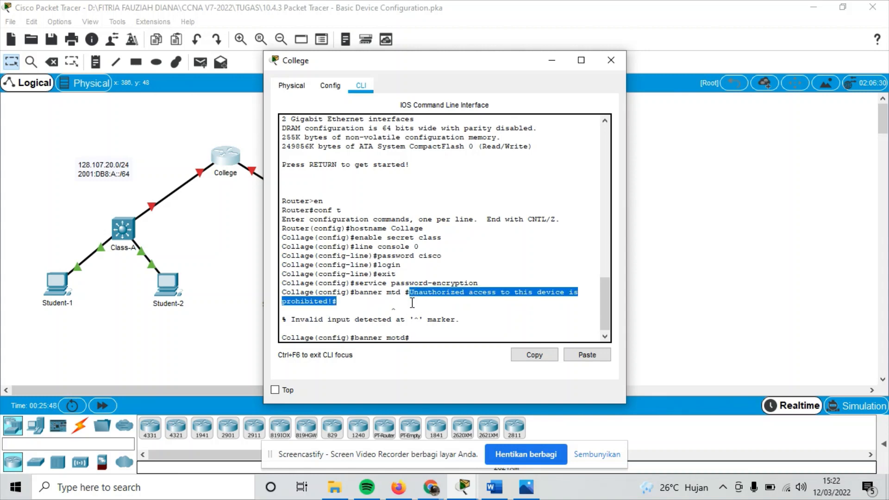
pyautogui.click(534, 354)
pyautogui.click(418, 338)
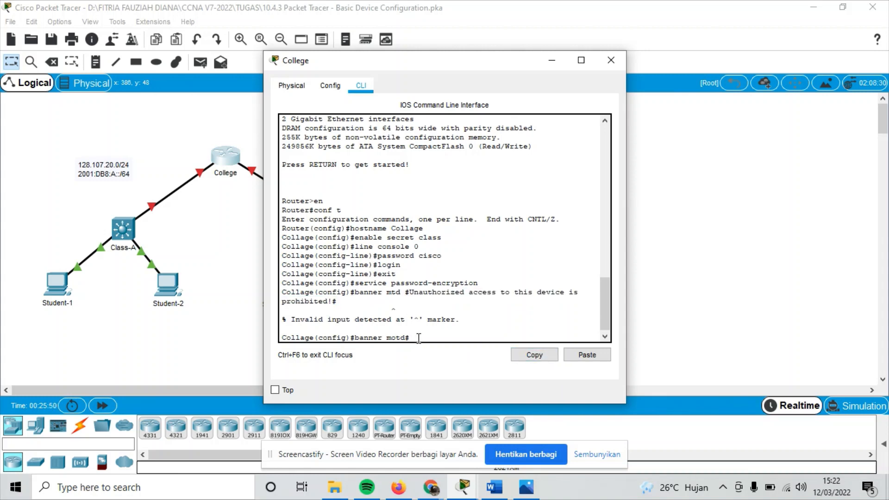
pyautogui.click(588, 356)
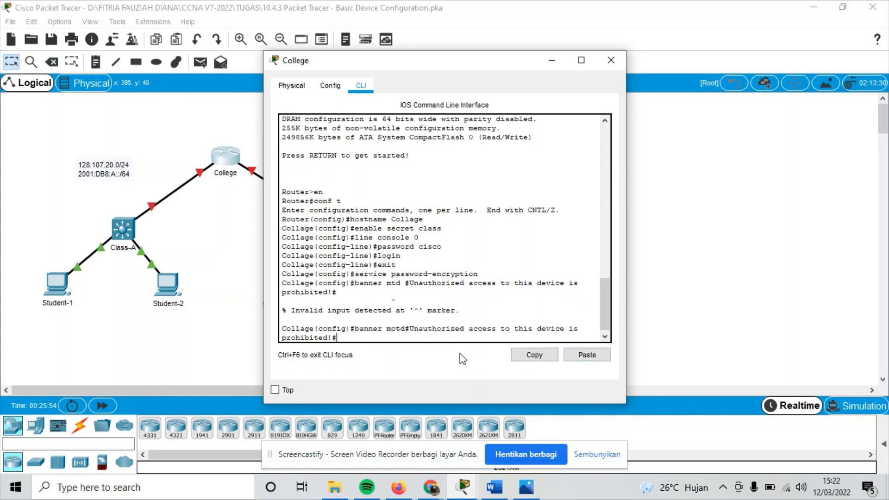
pyautogui.press('Return')
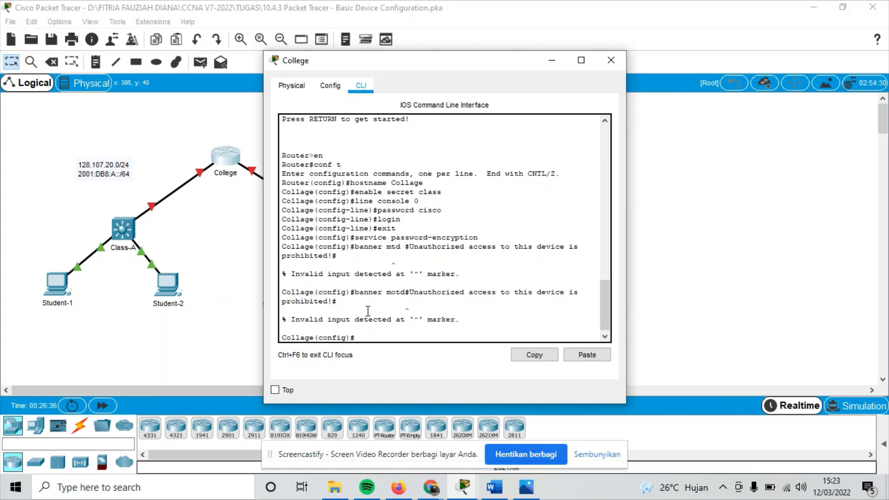
# Resubmit as 'banner motd #Unauthorized access to this device is prohibited!#', now accepted.
pyautogui.moveTo(355, 293); pyautogui.dragTo(358, 302)
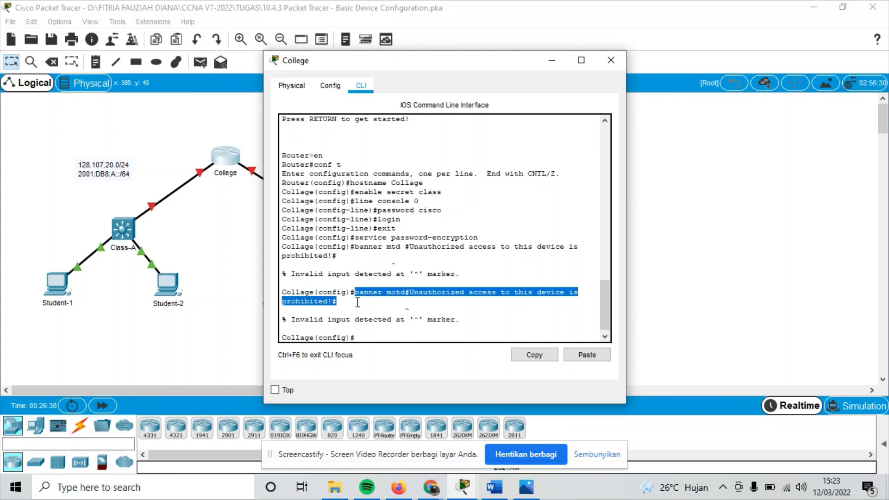
pyautogui.click(523, 356)
pyautogui.click(373, 337)
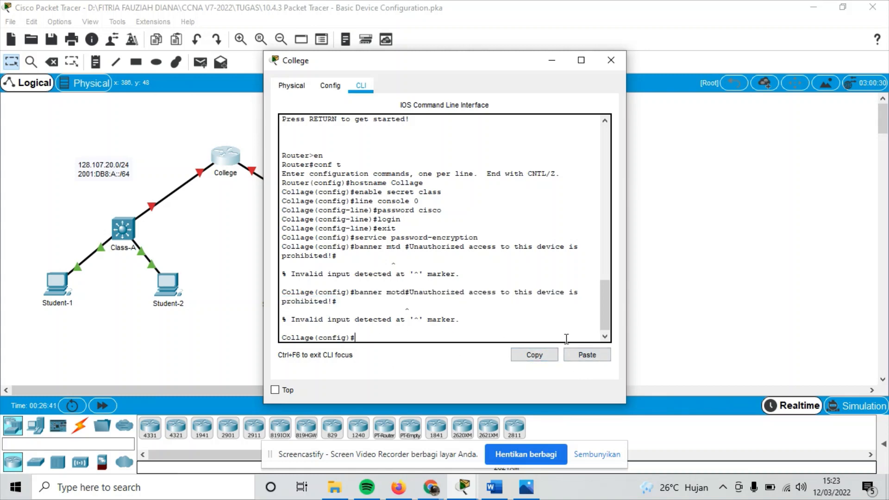
pyautogui.click(587, 355)
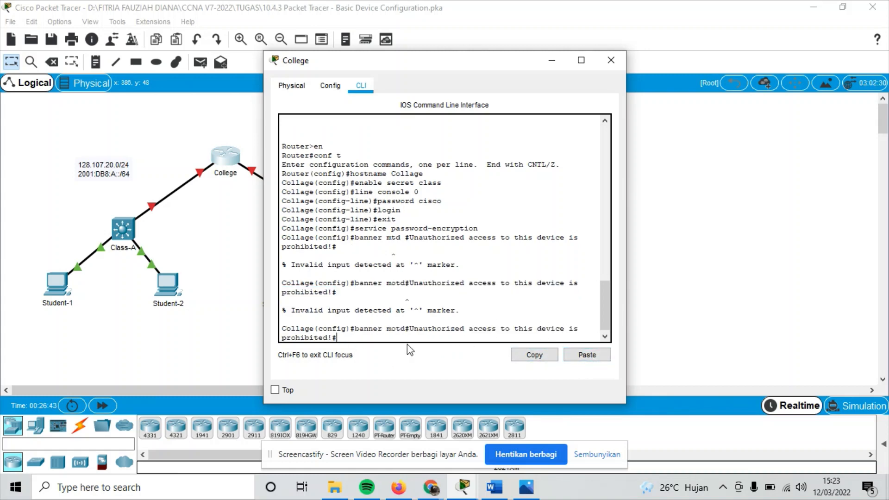
pyautogui.press('Left')
pyautogui.press('Left')
pyautogui.press('Left')
pyautogui.press('Left')
pyautogui.press('Left')
pyautogui.press('Left')
pyautogui.press('Left')
pyautogui.press('Left')
pyautogui.press('Left')
pyautogui.press('Left')
pyautogui.press('Left')
pyautogui.press('Left')
pyautogui.press('Left')
pyautogui.press('Left')
pyautogui.press('Left')
pyautogui.press('Left')
pyautogui.press('Left')
pyautogui.press('Left')
pyautogui.press('Left')
pyautogui.press('Left')
pyautogui.press('Left')
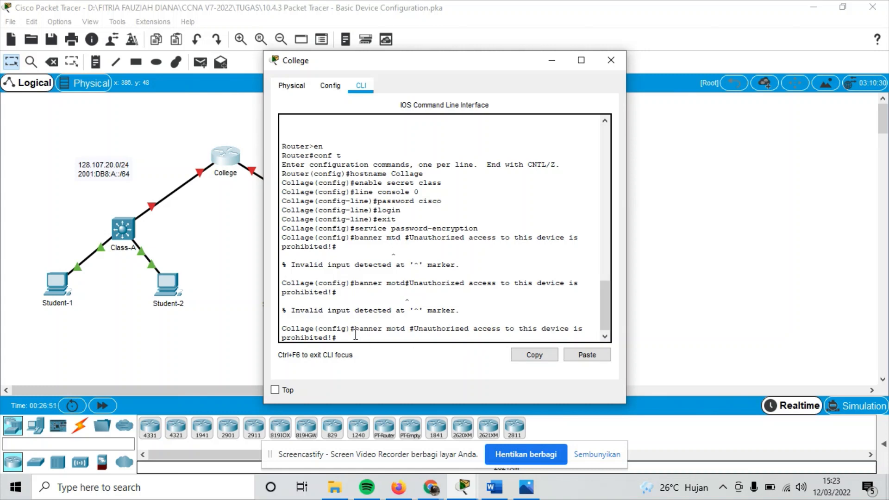
pyautogui.press('Return')
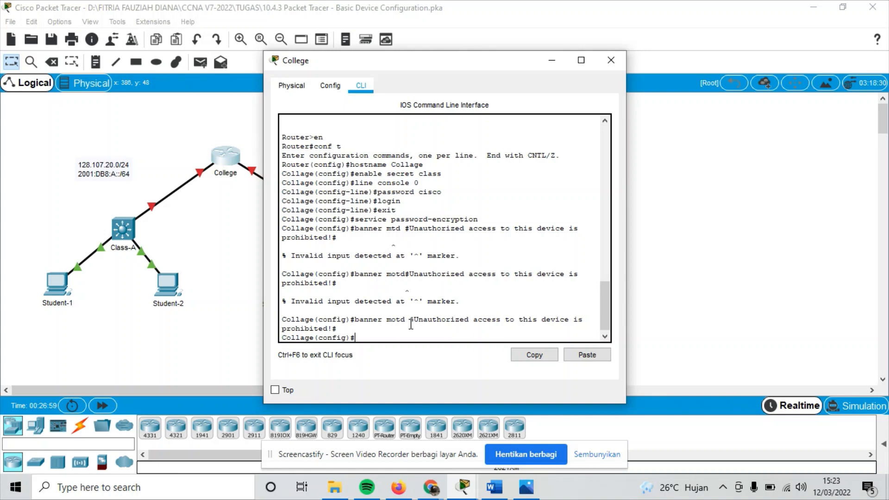
pyautogui.write('int gigabitEthernet 0/0')
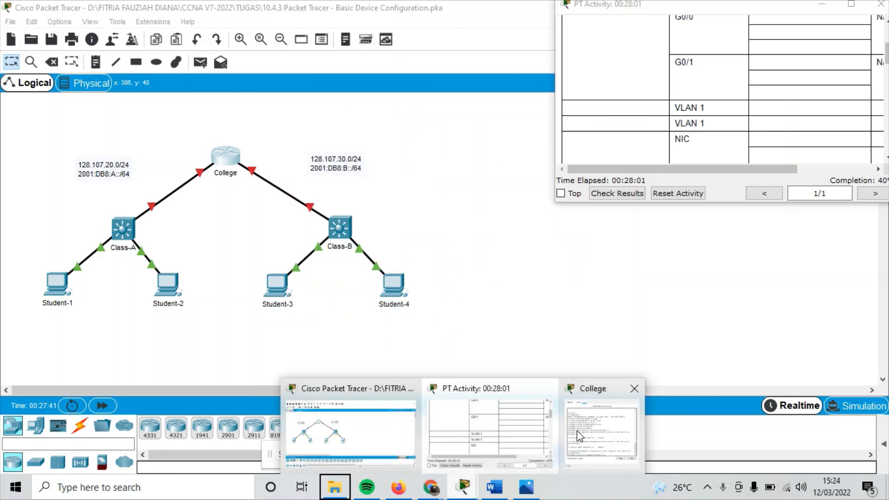
# Enter GigabitEthernet 0/0 and assign it IPv4 128.107.20.1 255.255.255.0.
pyautogui.rightClick(462, 487)
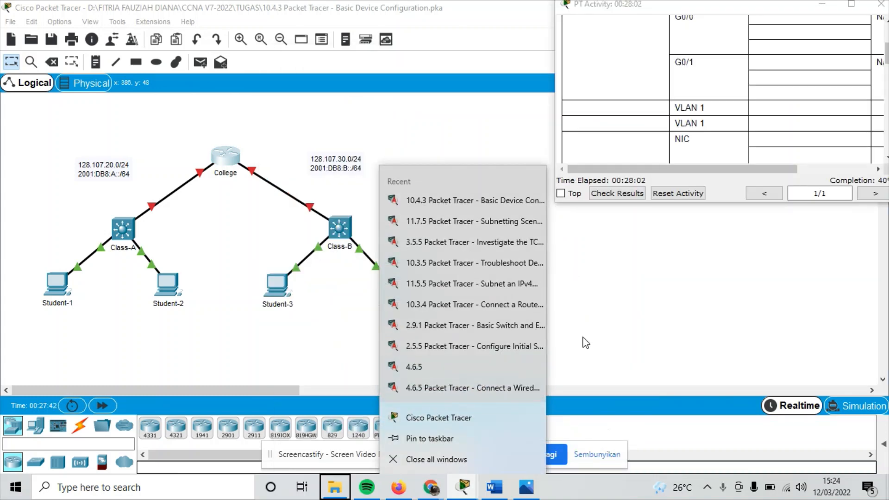
pyautogui.click(469, 490)
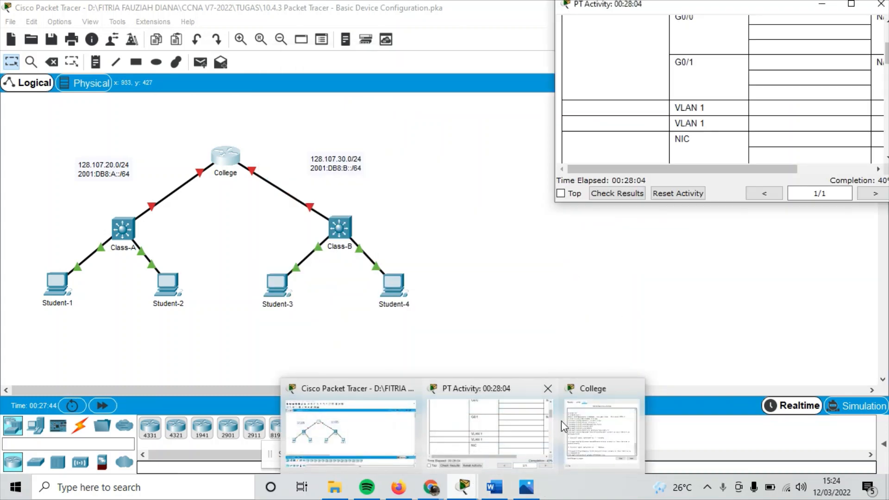
pyautogui.click(589, 423)
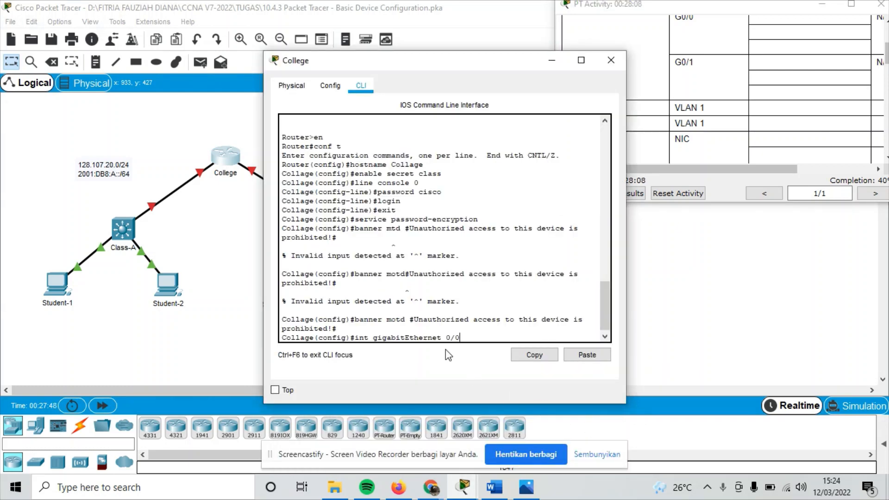
pyautogui.press('Return')
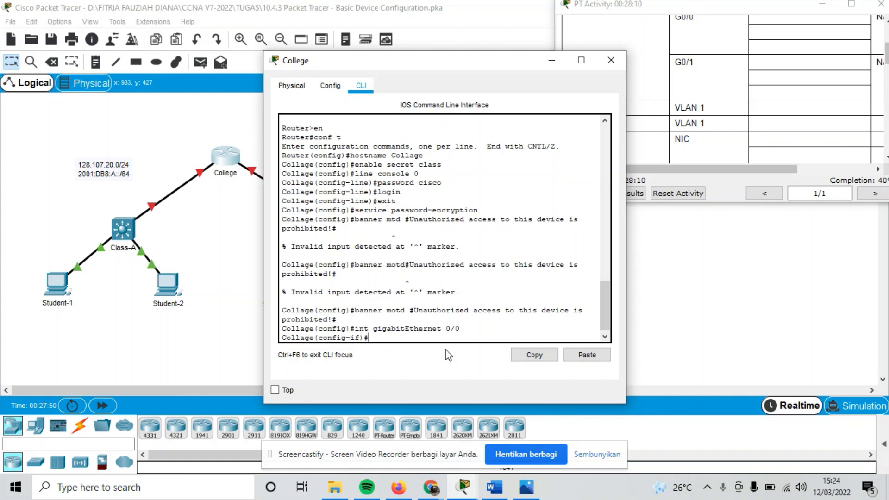
pyautogui.write('ip address 128.107.20')
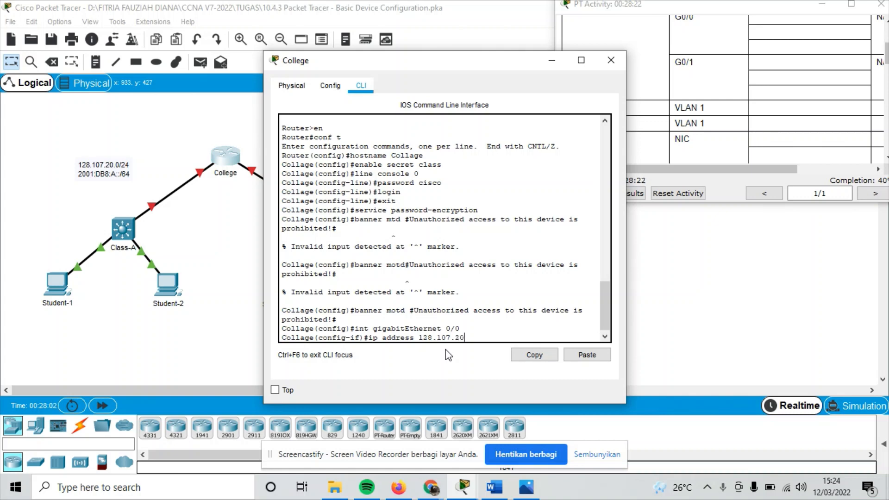
pyautogui.write('.1 255.255.255.0')
pyautogui.press('Return')
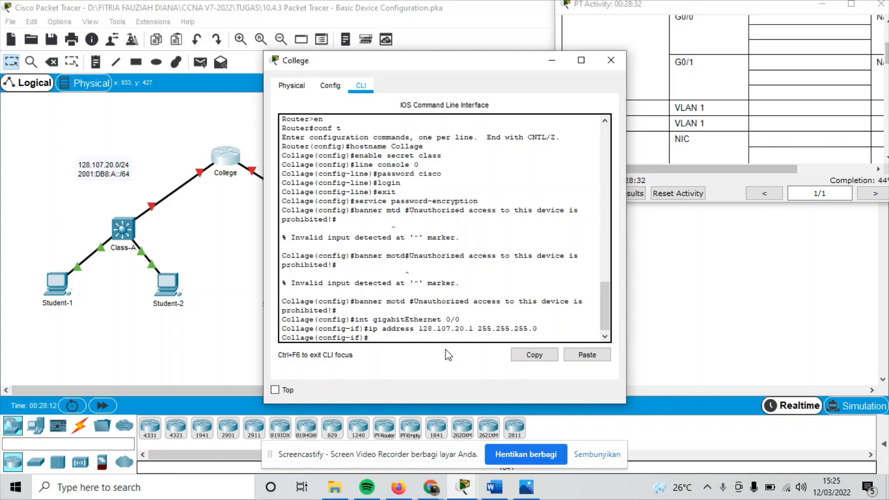
pyautogui.write('ipv6')
# Paste the lowercase 2001:db8:a::1/64 from Word into the ipv6 command and submit it.
pyautogui.click(494, 487)
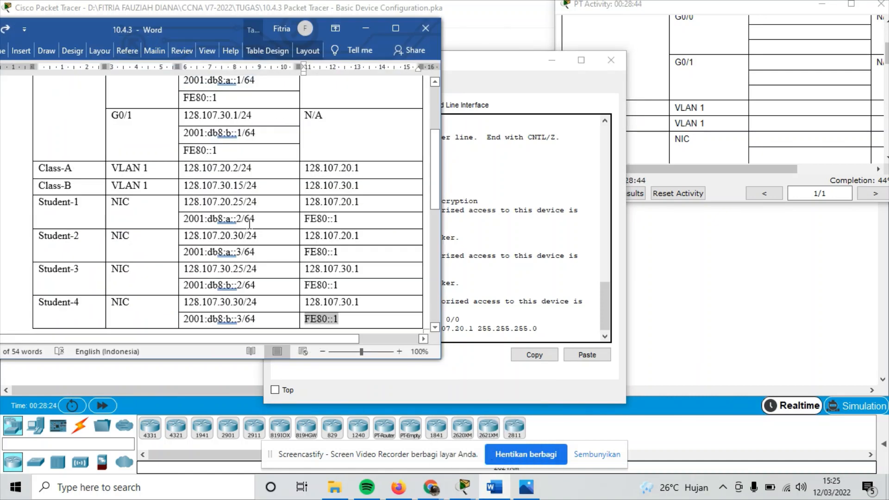
pyautogui.scroll(3, 250, 224)
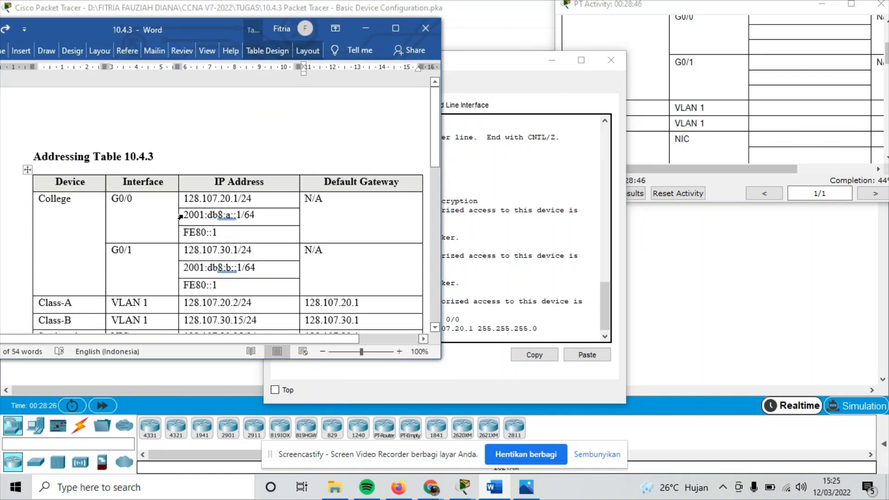
pyautogui.moveTo(189, 216); pyautogui.dragTo(257, 216)
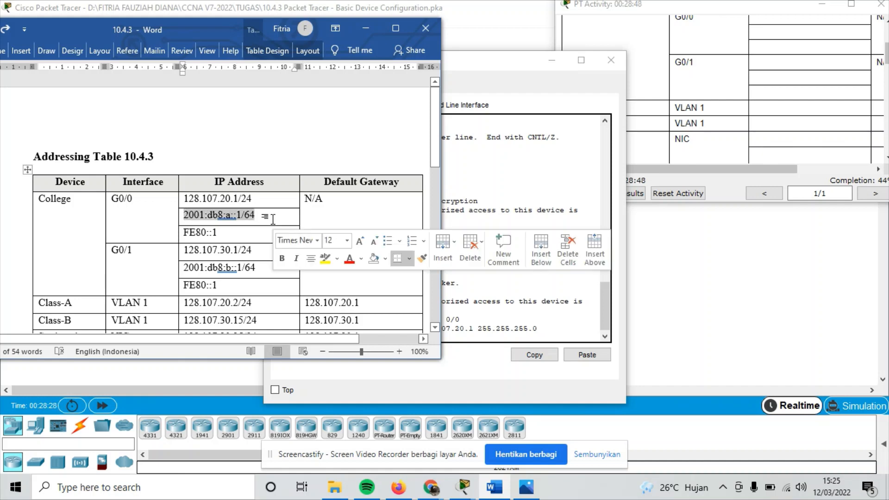
pyautogui.click(541, 333)
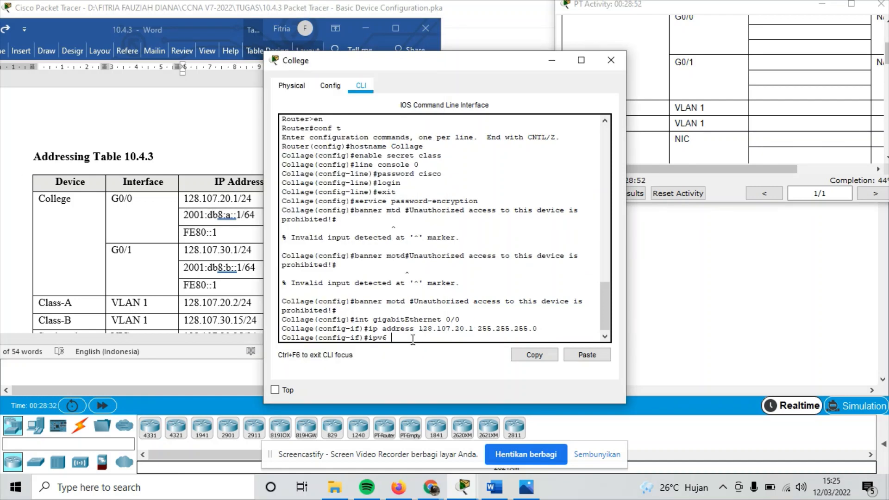
pyautogui.click(587, 354)
pyautogui.press('Return')
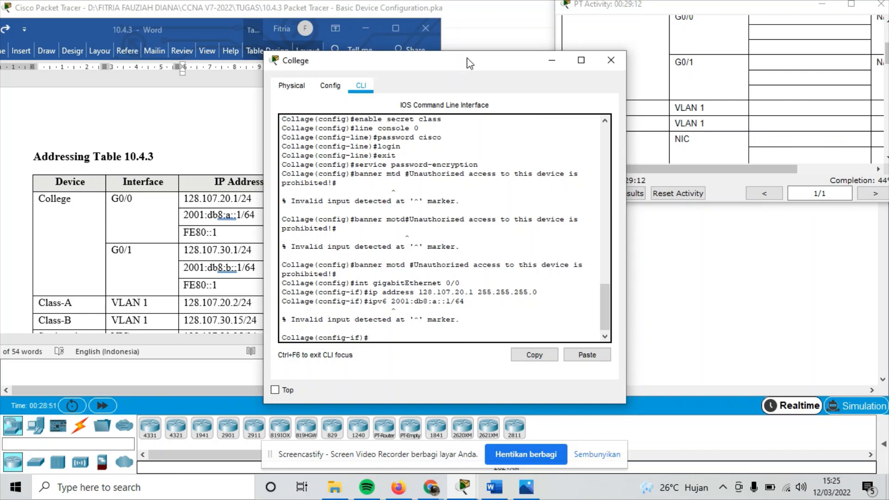
# Convert the table's G0/0 IPv6 address to uppercase 2001:DB8:A::1/64 in Word.
pyautogui.moveTo(466, 60); pyautogui.dragTo(605, 70)
pyautogui.tripleClick(273, 212)
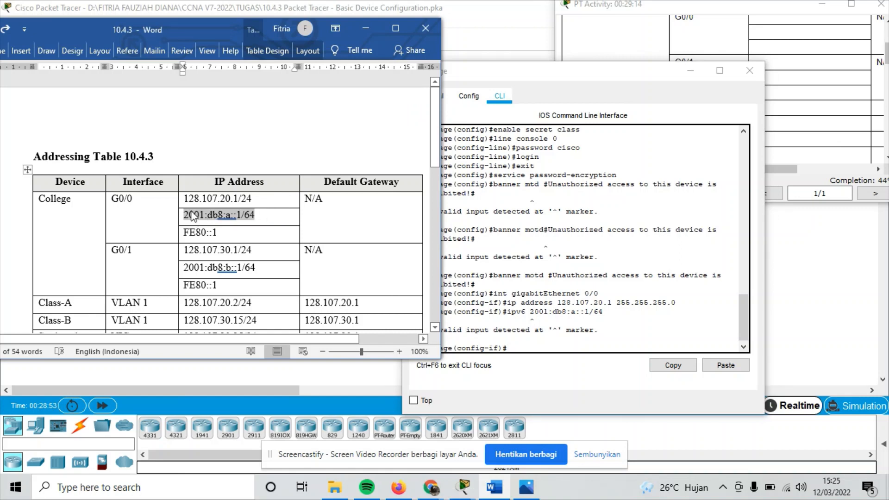
pyautogui.click(2, 51)
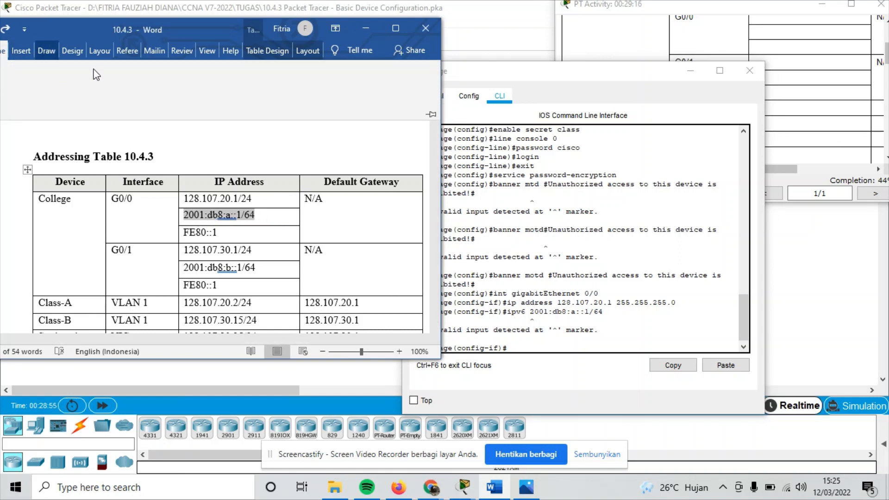
pyautogui.click(91, 99)
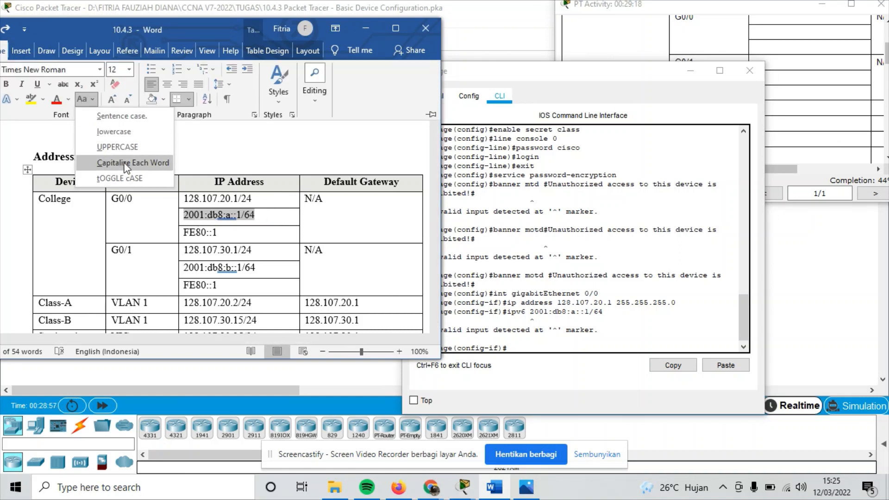
pyautogui.click(121, 148)
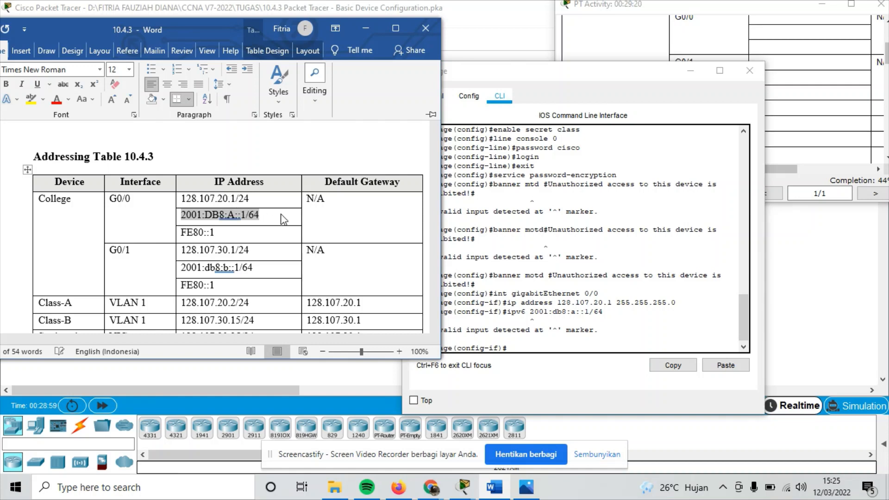
pyautogui.click(526, 348)
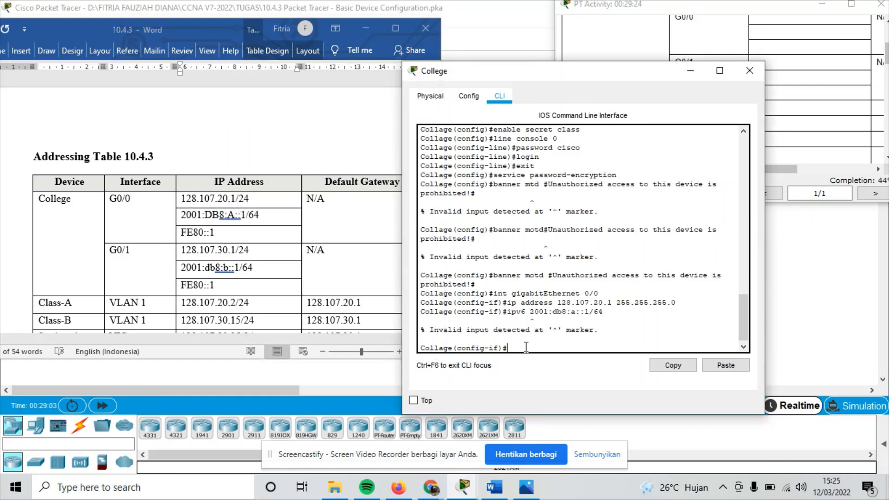
# Assign G0/0 the IPv6 address 2001:DB8:A::1/64.
pyautogui.write('ipv6 address')
pyautogui.click(725, 365)
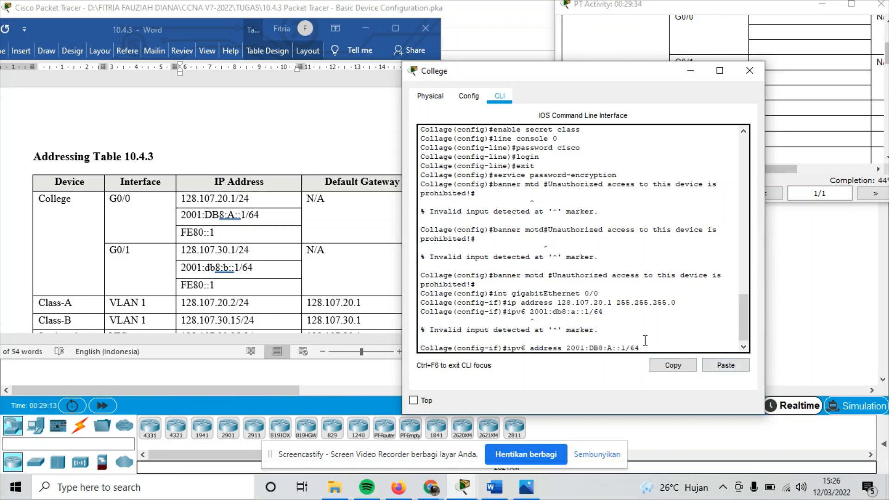
pyautogui.press('Return')
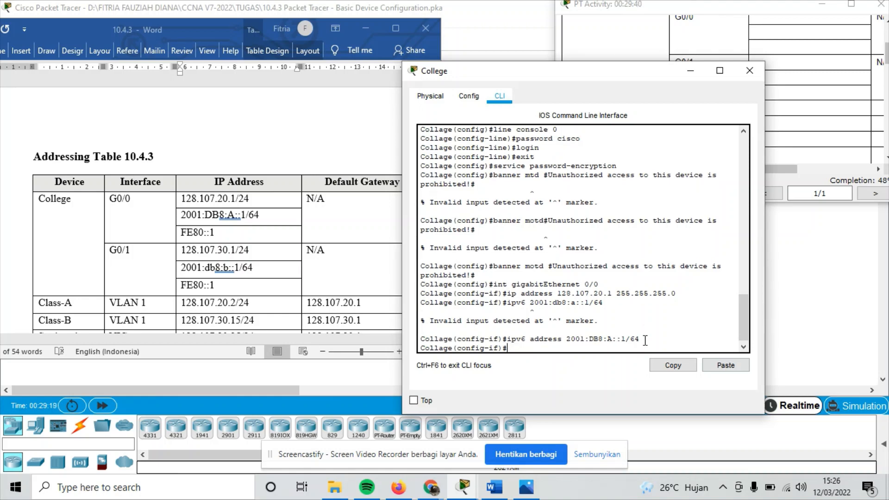
# Add FE80::1 as the link-local IPv6 address on G0/0.
pyautogui.write('ipv6 addr')
pyautogui.write('ess')
pyautogui.click(215, 233)
pyautogui.moveTo(215, 233); pyautogui.dragTo(188, 238)
pyautogui.hotkey('ctrl', 'c')
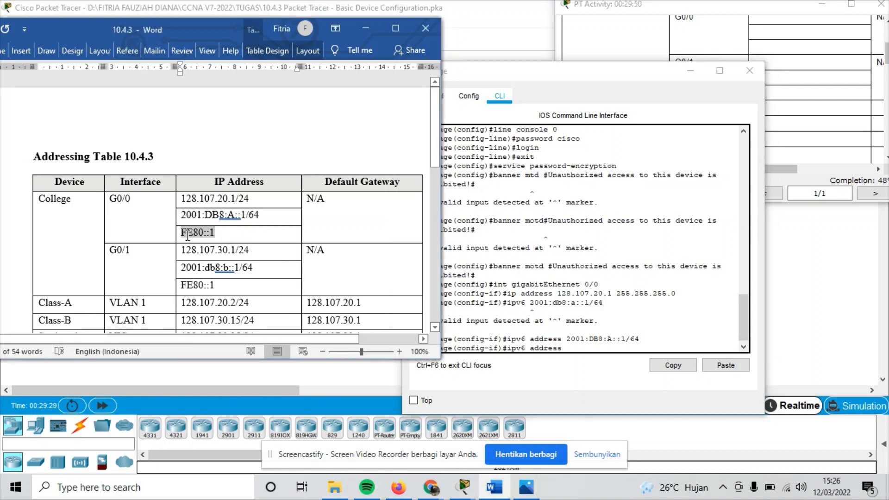
pyautogui.click(576, 346)
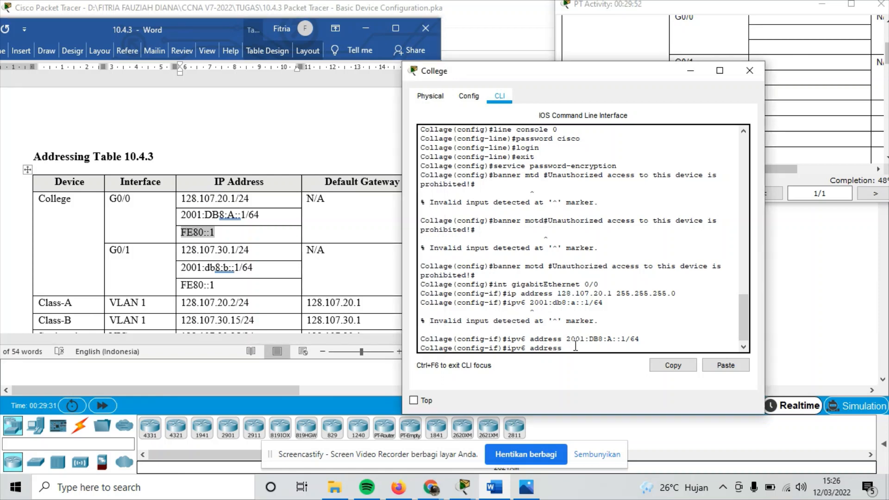
pyautogui.click(723, 365)
pyautogui.write('Li')
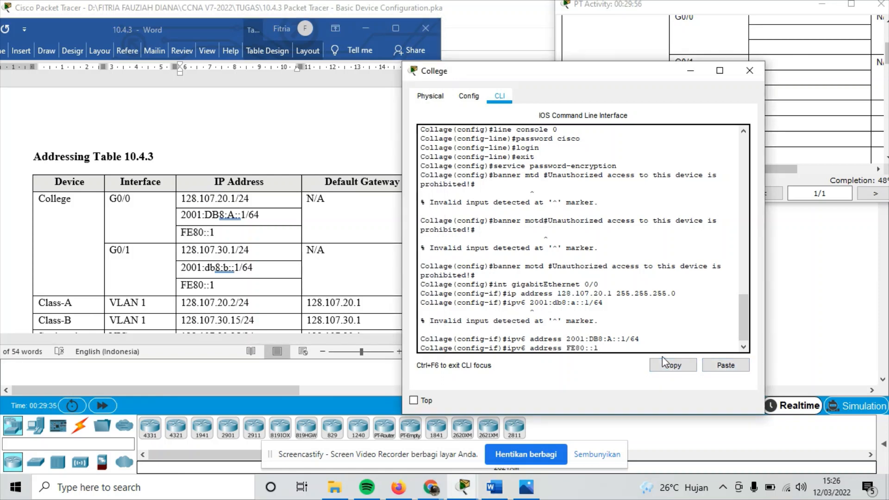
pyautogui.write('nk')
pyautogui.write('l')
pyautogui.press('BackSpace')
pyautogui.write('-local')
pyautogui.press('Return')
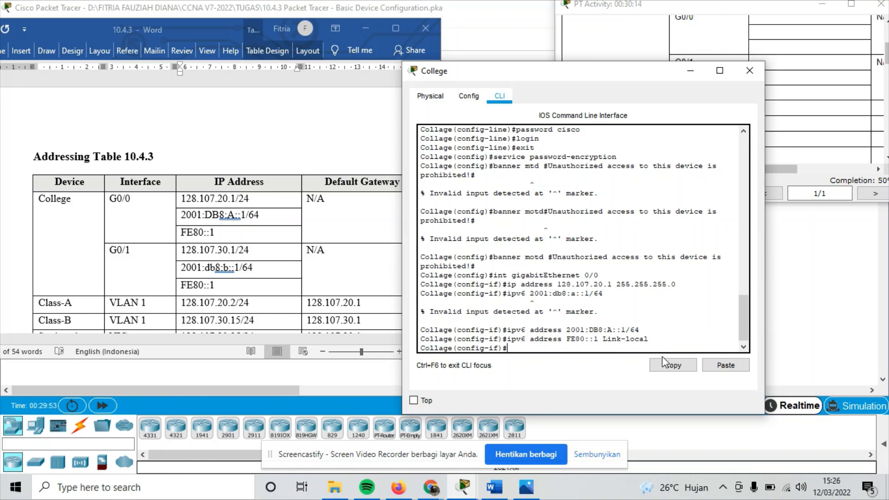
# Describe G0/0 as 'Link to Class-B', bring it up with no shutdown, and exit.
pyautogui.write('description Link to')
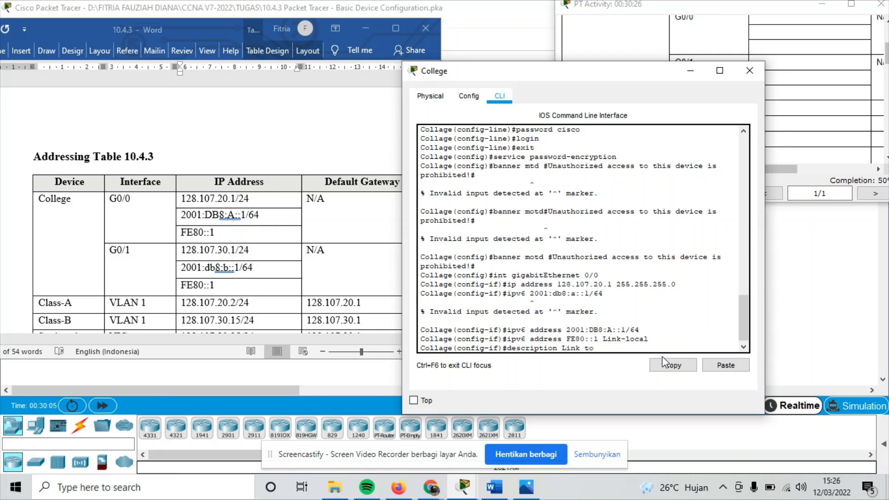
pyautogui.write(' Class-B')
pyautogui.press('Return')
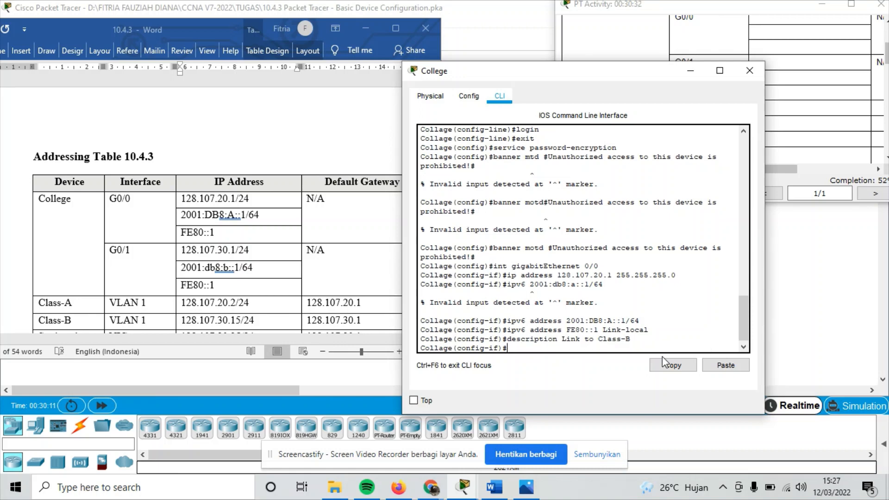
pyautogui.write('no sh')
pyautogui.press('Return')
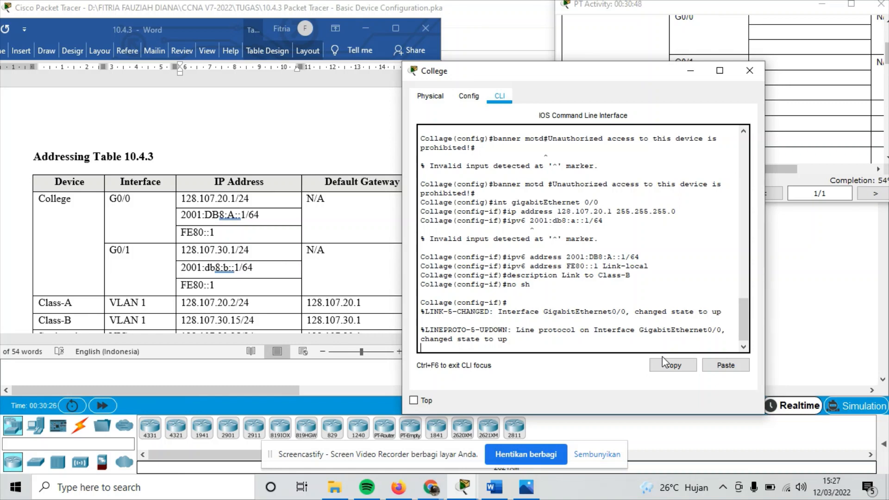
pyautogui.press('Return')
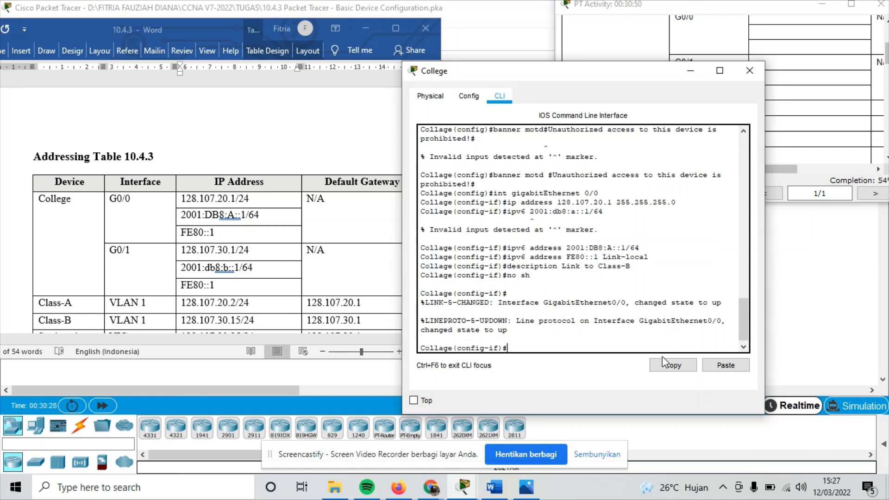
pyautogui.write('exit')
pyautogui.press('Return')
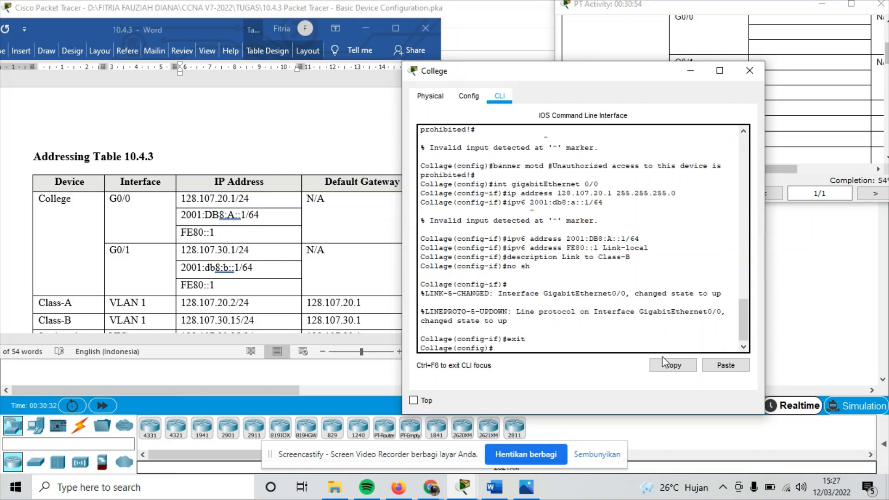
pyautogui.write('int gigabitEthernet')
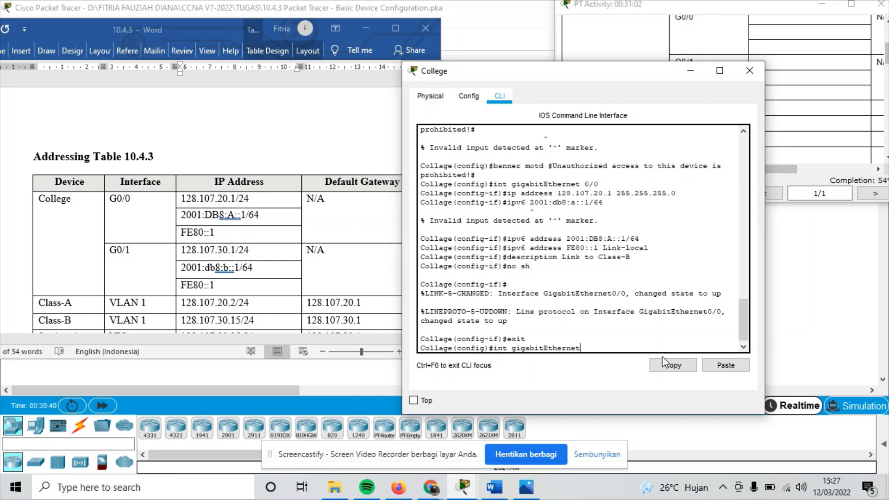
pyautogui.write(' 0/1')
# Assign G0/1 the IPv4 address 128.107.30.1 with mask 255.255.255.0.
pyautogui.press('Return')
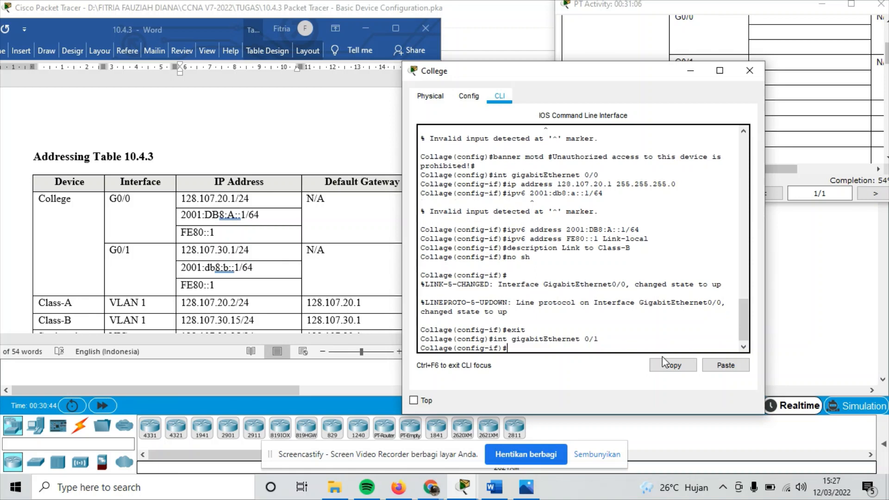
pyautogui.write('ip address 128')
pyautogui.write('.0')
pyautogui.press('BackSpace')
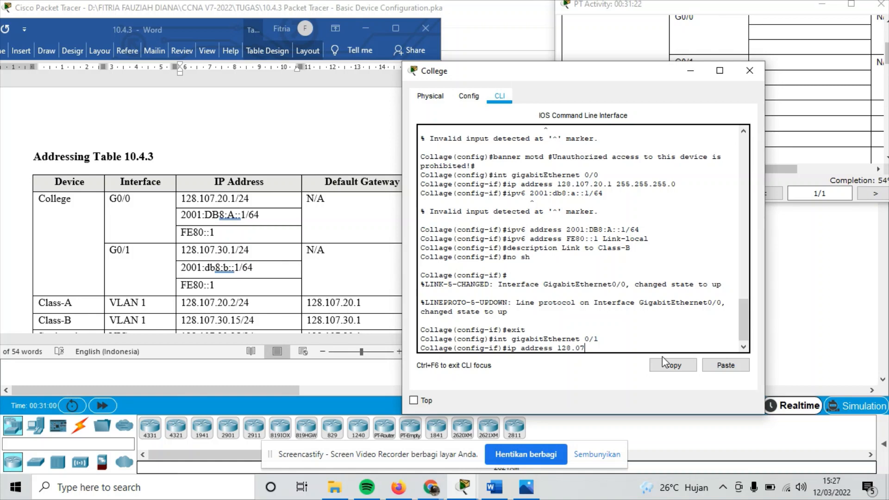
pyautogui.write('107.30.1 255')
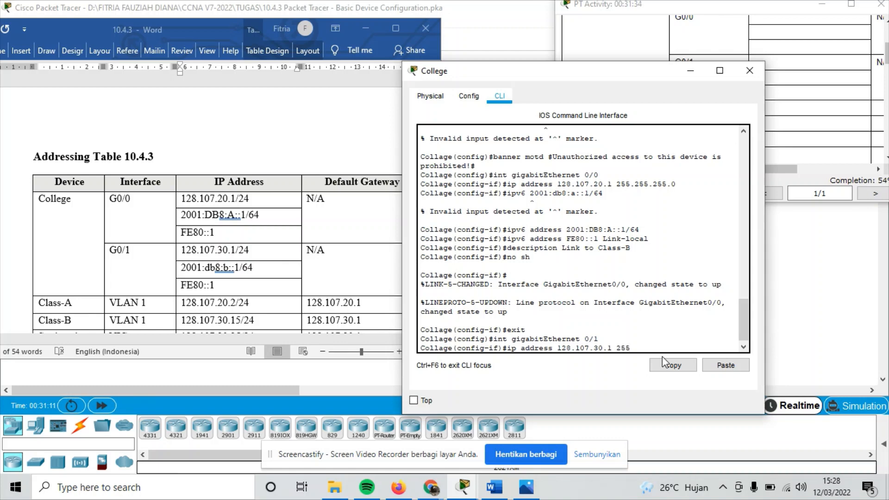
pyautogui.write('.255.255.0')
pyautogui.press('Return')
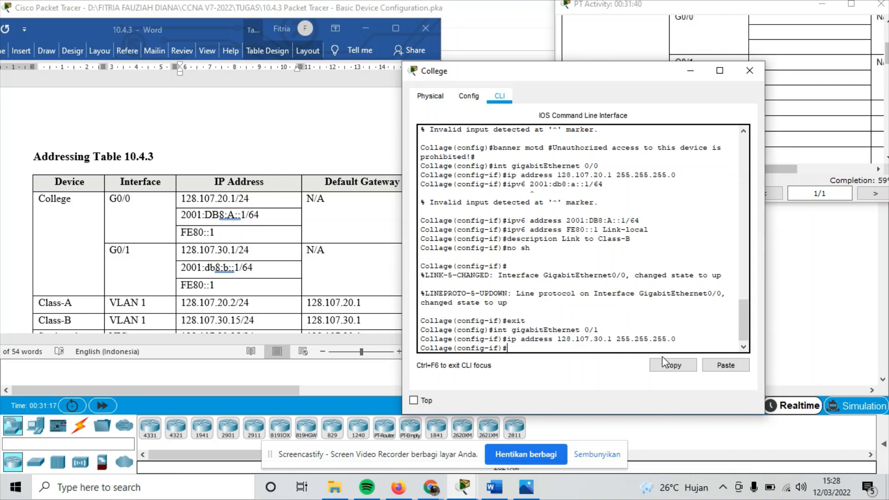
pyautogui.write('ip')
pyautogui.write(' addr')
pyautogui.press('BackSpace')
pyautogui.press('BackSpace')
pyautogui.press('BackSpace')
pyautogui.press('BackSpace')
pyautogui.press('BackSpace')
pyautogui.write('v6 address')
# Give G0/1 the IPv6 address 2001:db8:b::1/64, copied from the addressing table.
pyautogui.scroll(-1, 210, 226)
pyautogui.click(254, 236)
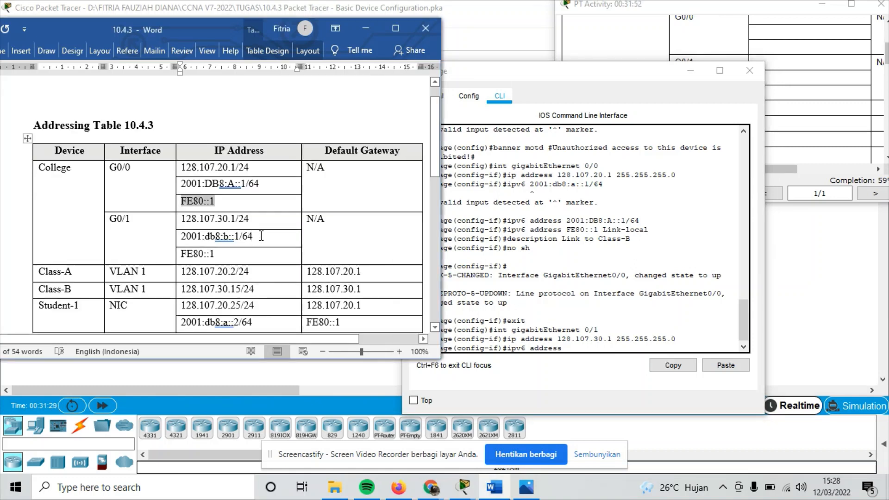
pyautogui.moveTo(261, 236); pyautogui.dragTo(180, 238)
pyautogui.hotkey('ctrl', 'c')
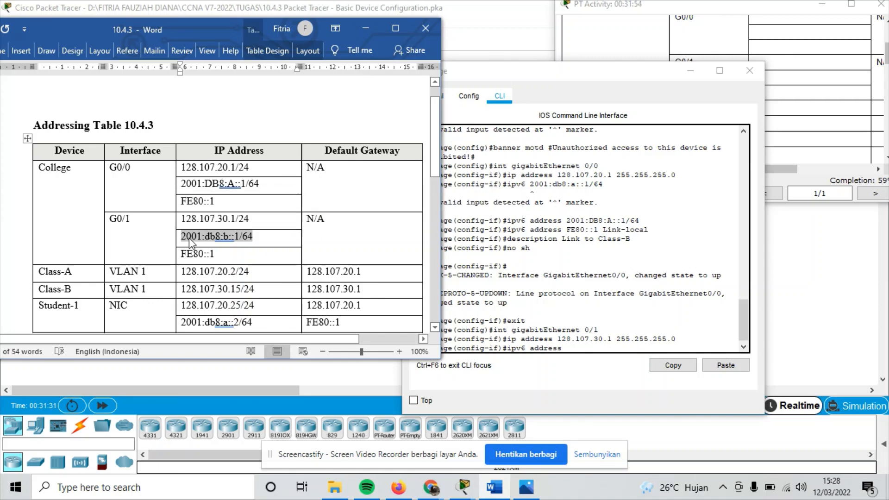
pyautogui.click(578, 349)
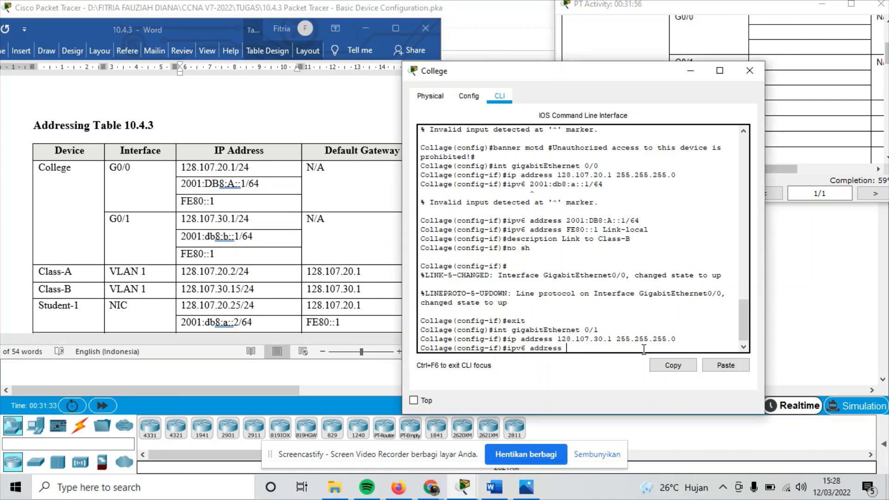
pyautogui.click(724, 366)
pyautogui.press('Return')
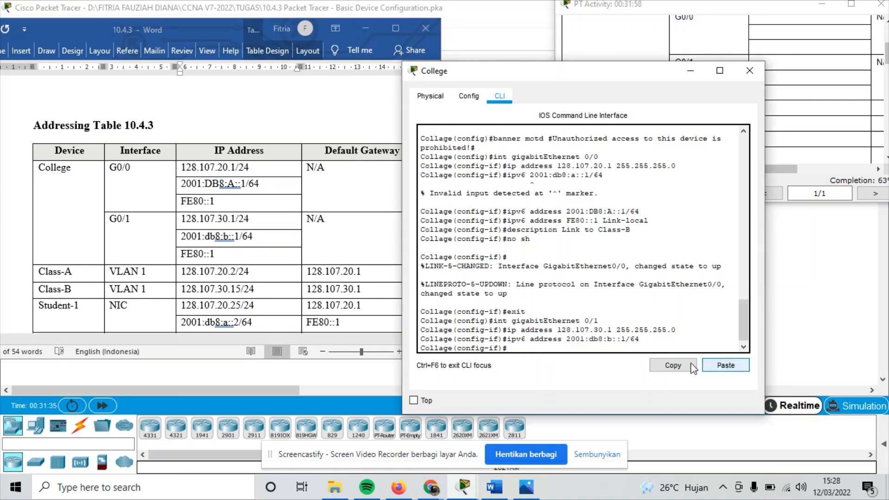
# Start the G0/1 link-local command as 'ipv6 address FE80::1 Link', pasting FE80::1 from the table.
pyautogui.write('ip')
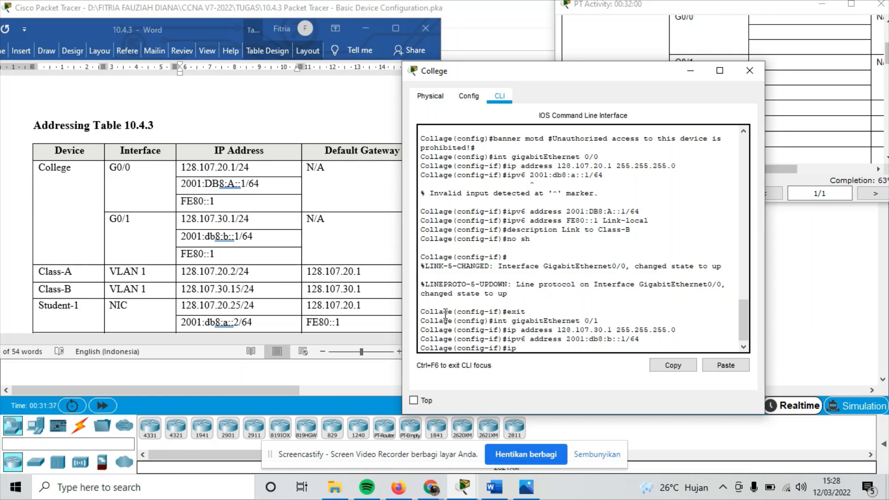
pyautogui.write('v6 address')
pyautogui.click(215, 257)
pyautogui.moveTo(215, 257); pyautogui.dragTo(180, 254)
pyautogui.hotkey('ctrl', 'c')
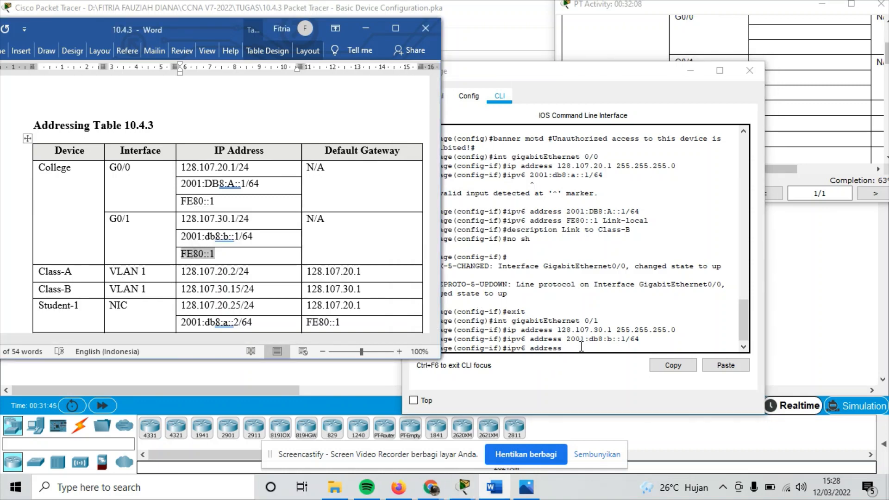
pyautogui.click(530, 359)
pyautogui.click(736, 366)
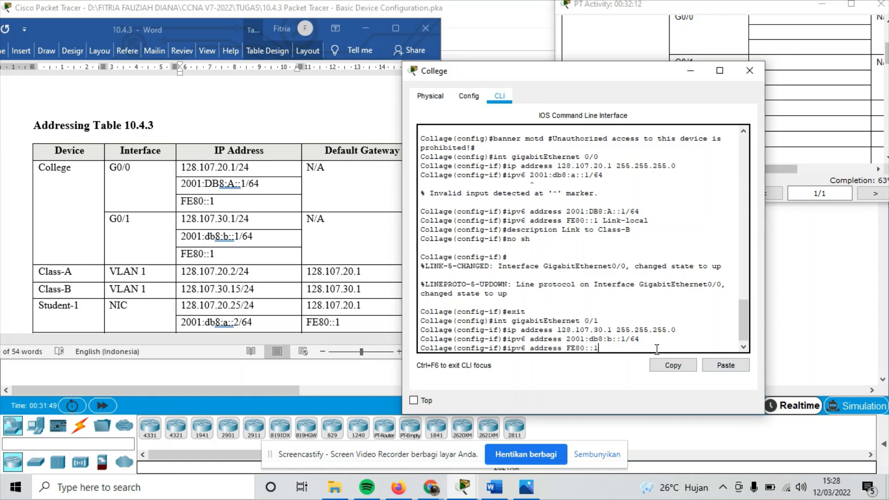
pyautogui.write('Link')
pyautogui.click(638, 239)
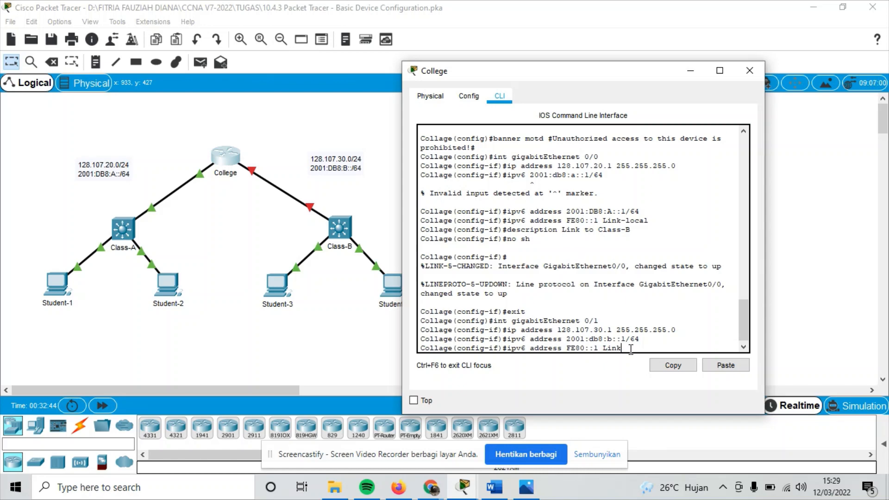
# Submit 'ipv6 address FE80::1 Link to Class-B', which is rejected as invalid; retype 'ipv6 address'.
pyautogui.write('to Class-B')
pyautogui.press('Return')
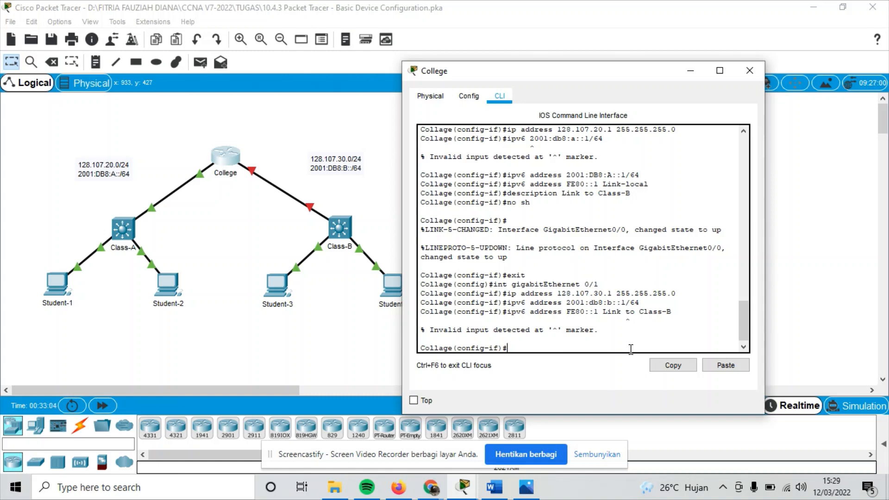
pyautogui.write('ipv6 address')
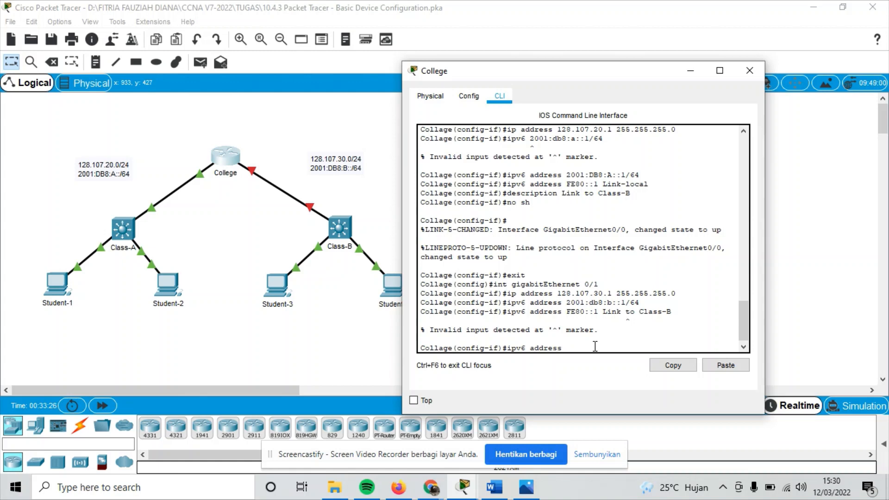
# Give G0/1 the link-local address FE80::1 with 'ipv6 address FE80::1 link-local'.
pyautogui.moveTo(565, 311); pyautogui.dragTo(637, 311)
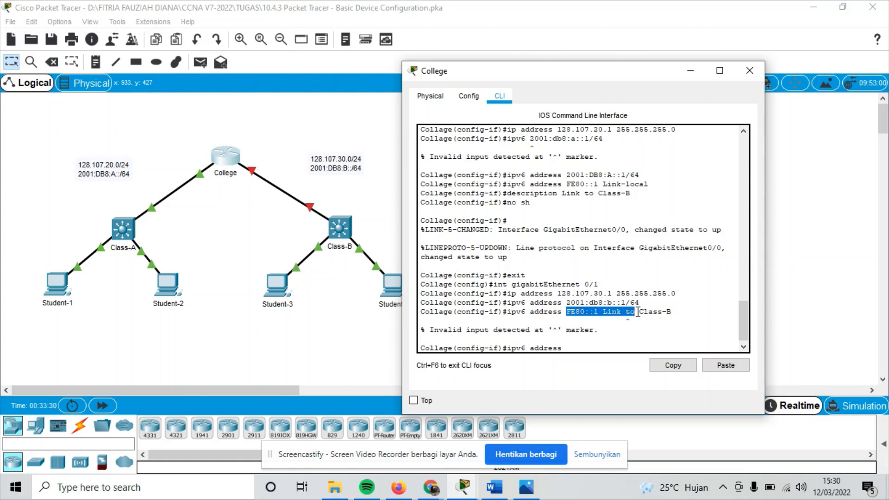
pyautogui.click(621, 311)
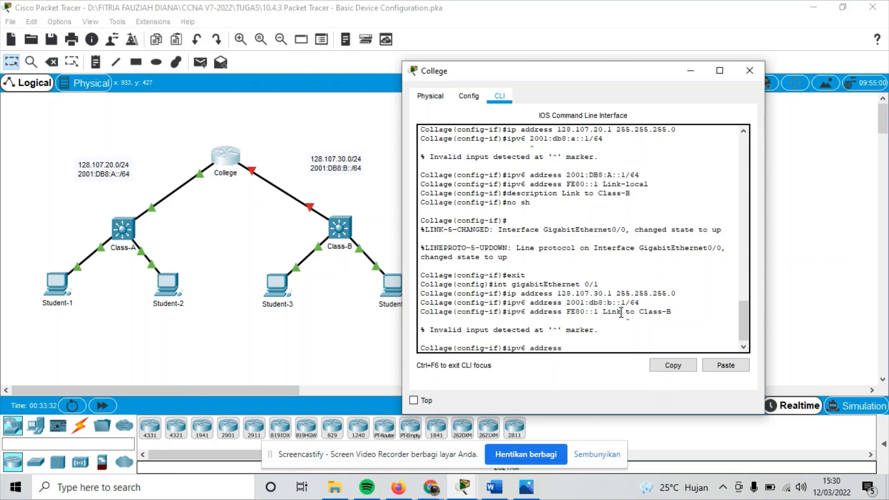
pyautogui.moveTo(568, 311); pyautogui.dragTo(625, 315)
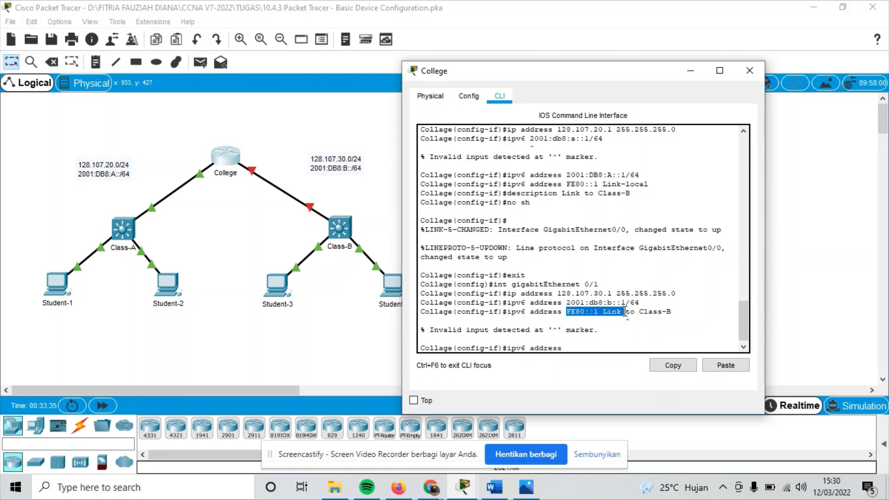
pyautogui.click(673, 366)
pyautogui.click(588, 349)
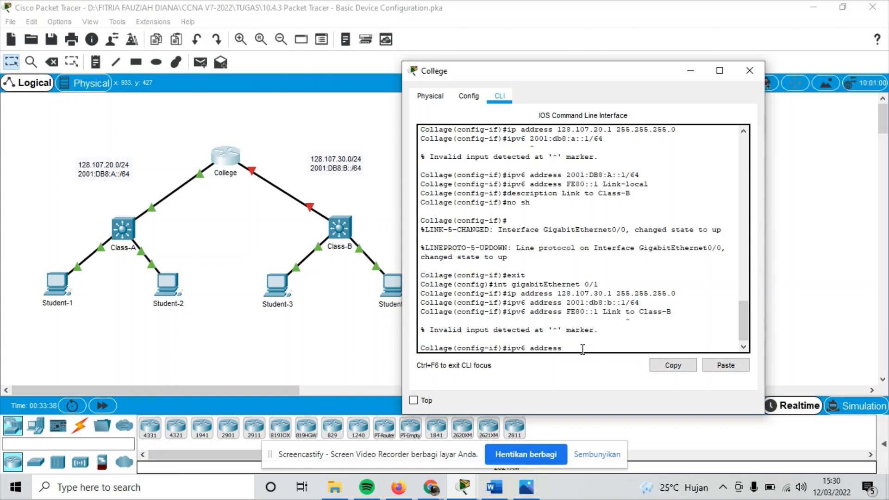
pyautogui.click(726, 365)
pyautogui.press('BackSpace')
pyautogui.write('-local')
pyautogui.press('Return')
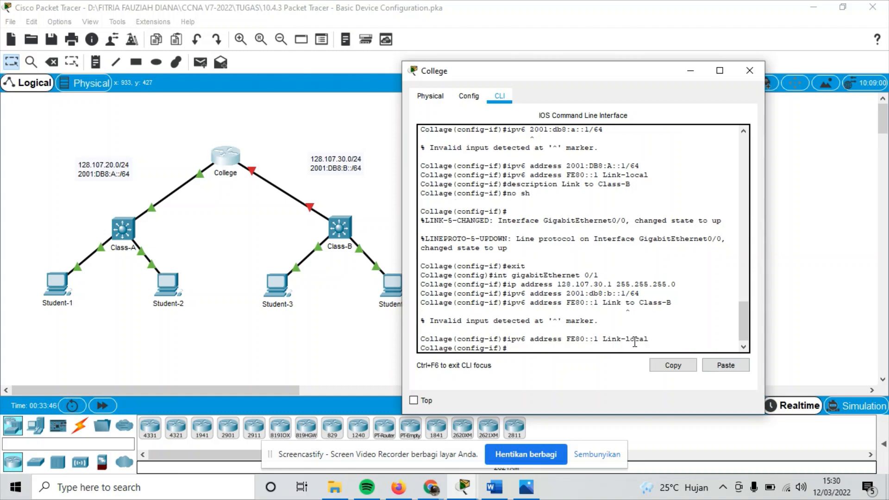
# Describe G0/1 as 'Link to Class-B' by pasting the earlier description command, then type 'no sh'.
pyautogui.write('de')
pyautogui.moveTo(507, 185); pyautogui.dragTo(630, 185)
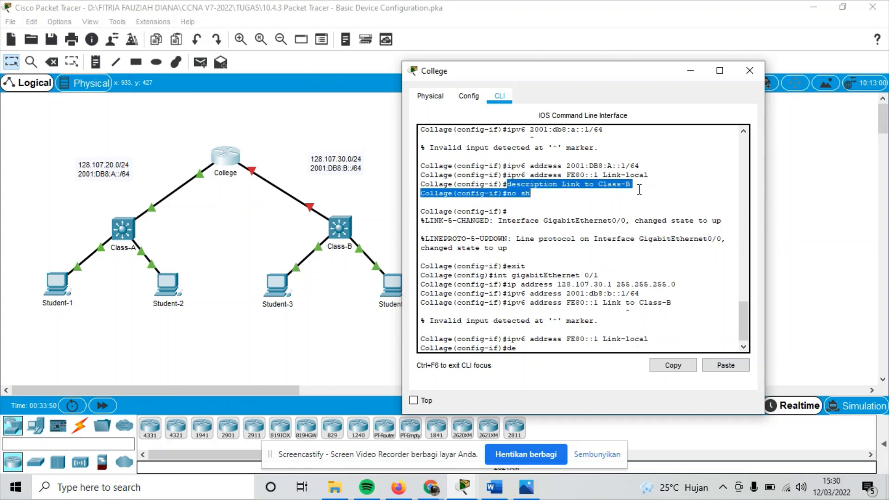
pyautogui.click(666, 366)
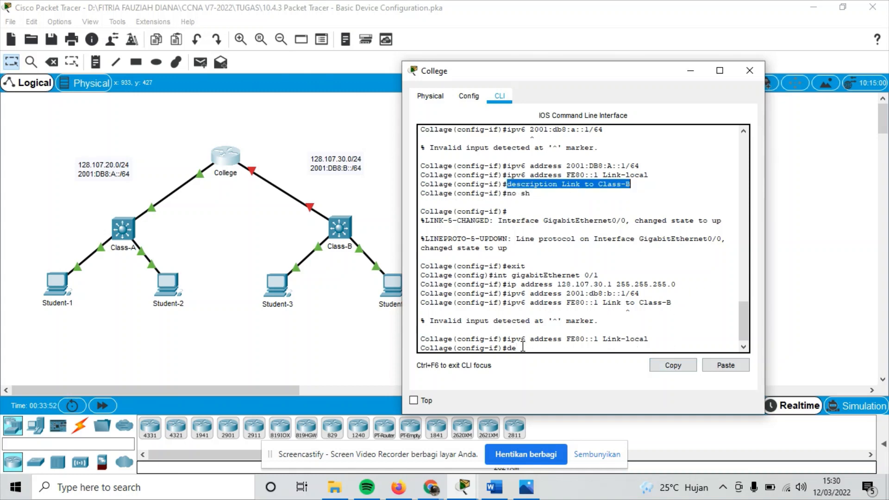
pyautogui.click(523, 348)
pyautogui.press('BackSpace')
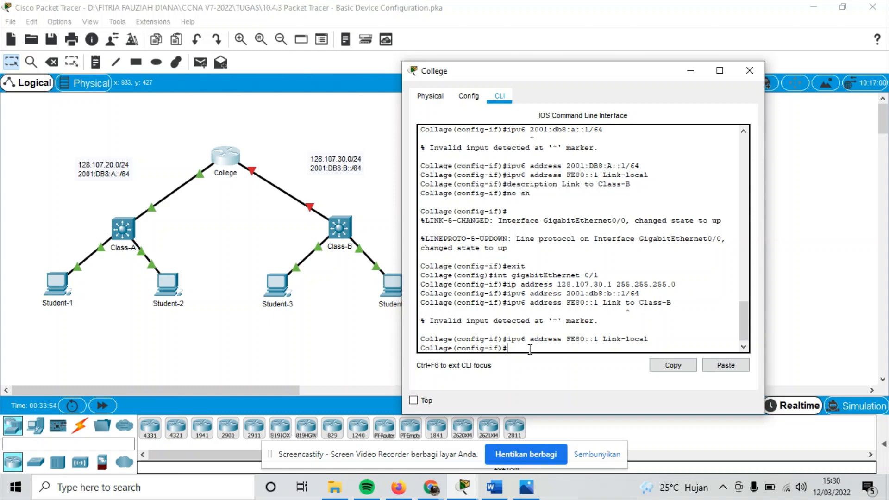
pyautogui.click(726, 365)
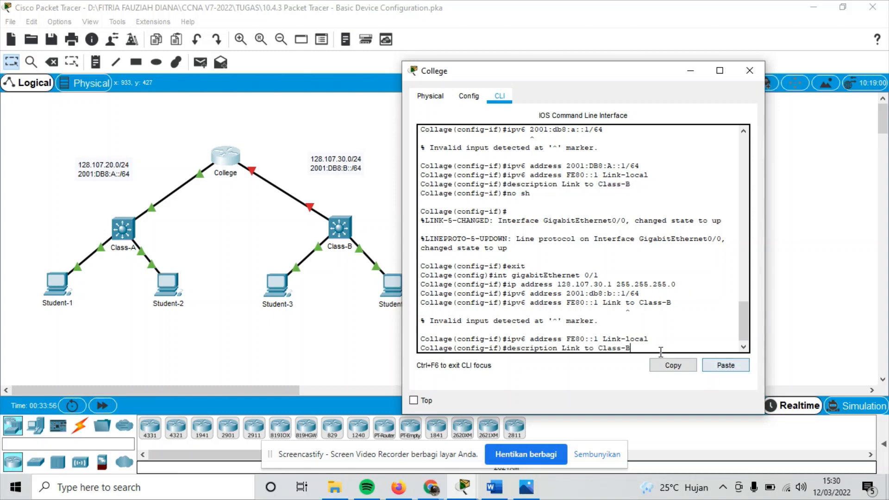
pyautogui.press('Return')
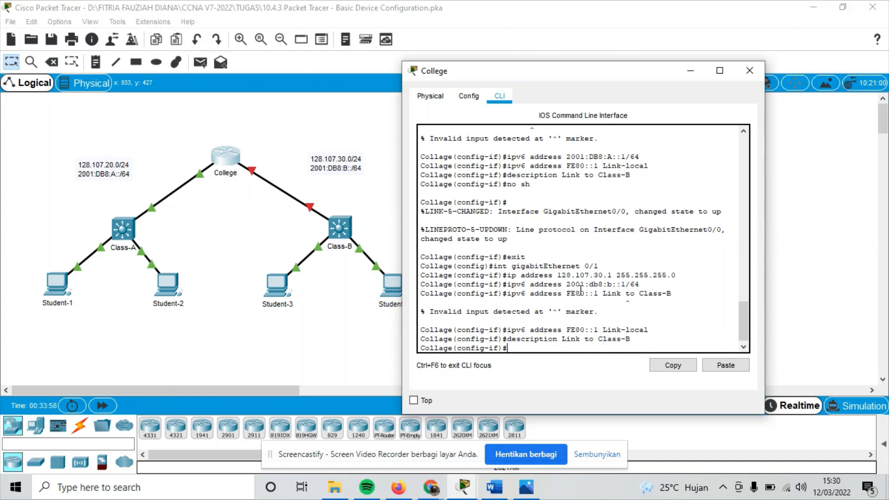
pyautogui.write('no sh')
# Bring G0/1 up with no shutdown and exit interface configuration.
pyautogui.press('Return')
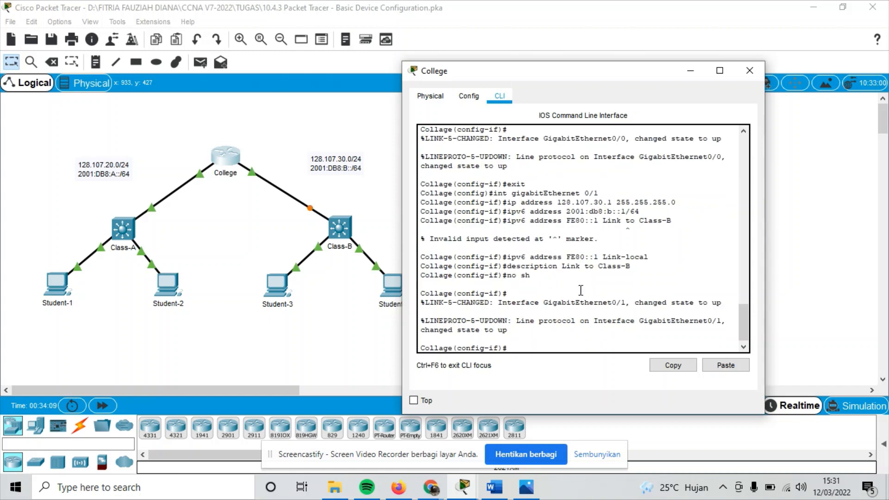
pyautogui.write('exit')
pyautogui.press('Return')
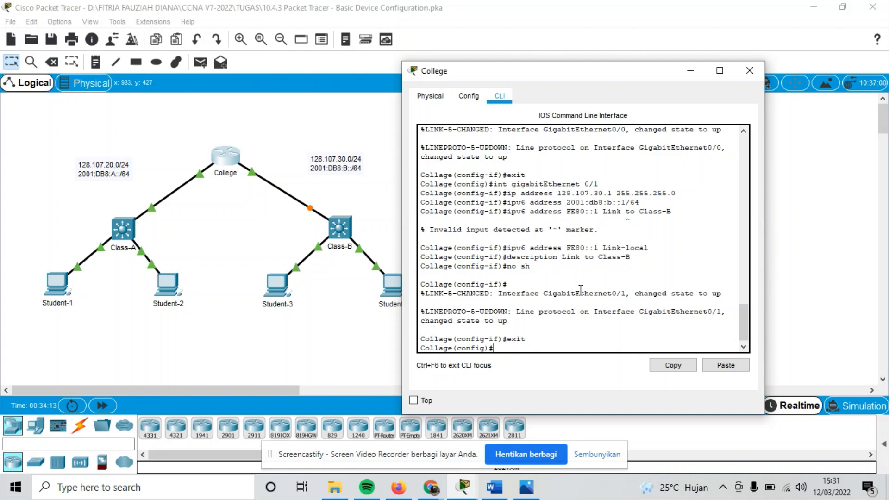
# Enter interface configuration for GigabitEthernet0/0.
pyautogui.write('int gigabitEthernet')
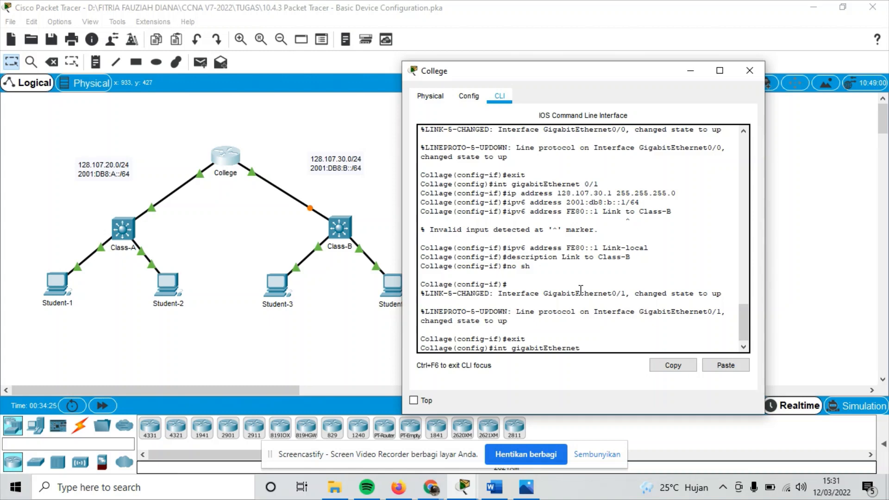
pyautogui.write(' 0/0')
pyautogui.press('Return')
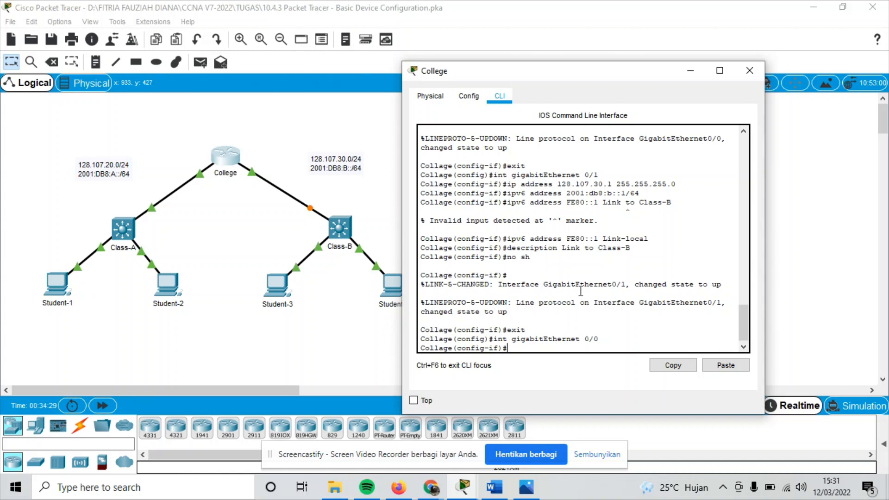
pyautogui.scroll(2, 576, 222)
pyautogui.scroll(2, 574, 213)
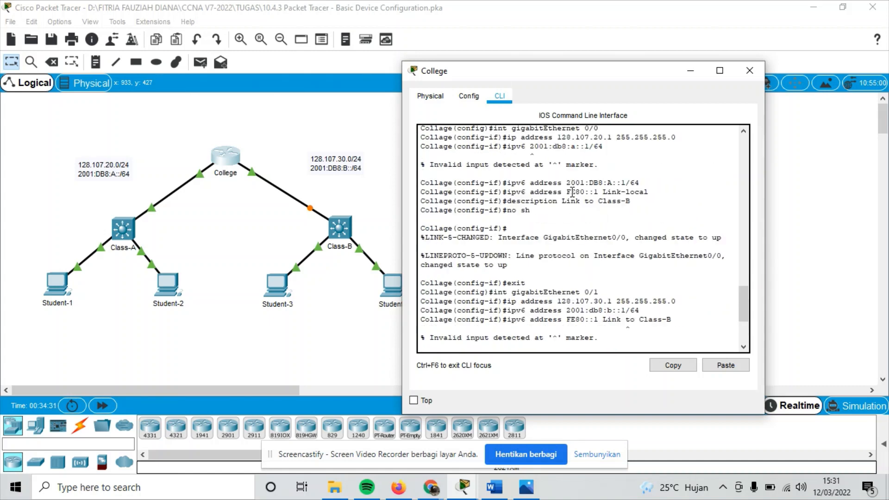
pyautogui.scroll(3, 572, 192)
pyautogui.scroll(-8, 570, 231)
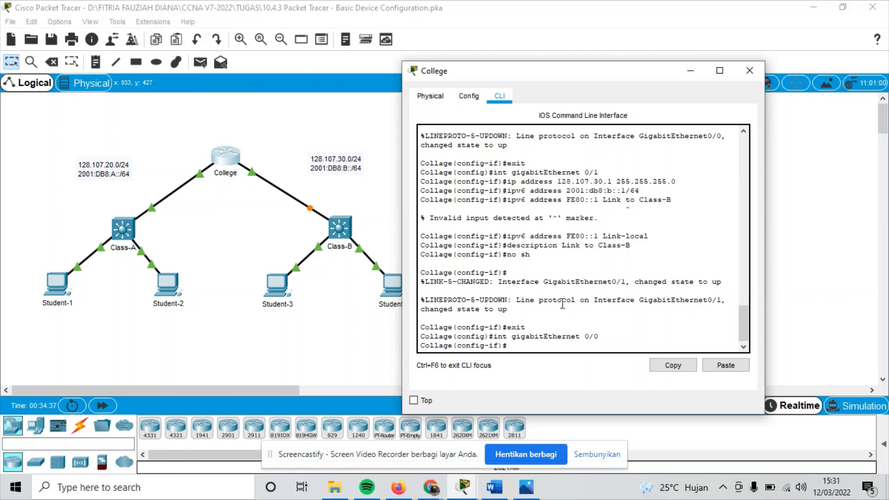
# Describe G0/0 as 'Link to Class-A' by editing the pasted Class-B description.
pyautogui.write('ip')
pyautogui.press('BackSpace')
pyautogui.press('BackSpace')
pyautogui.write('des')
pyautogui.press('BackSpace')
pyautogui.press('BackSpace')
pyautogui.press('BackSpace')
pyautogui.click(717, 365)
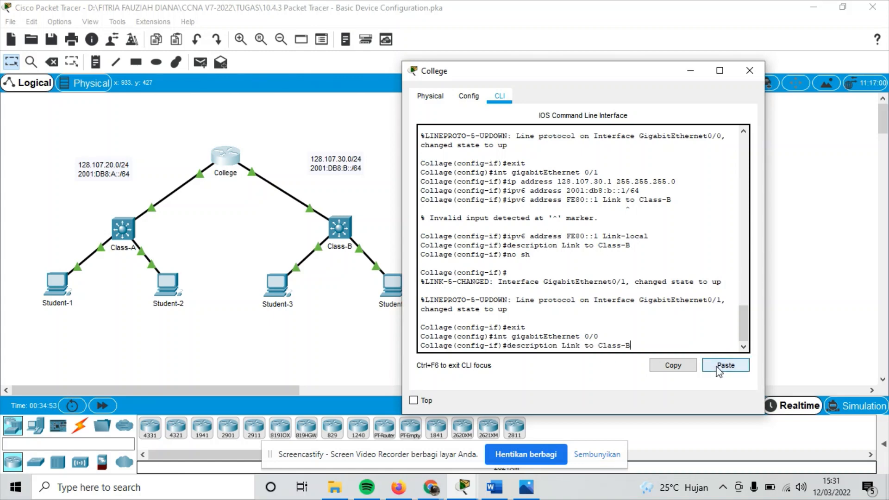
pyautogui.press('BackSpace')
pyautogui.write('A')
pyautogui.press('Return')
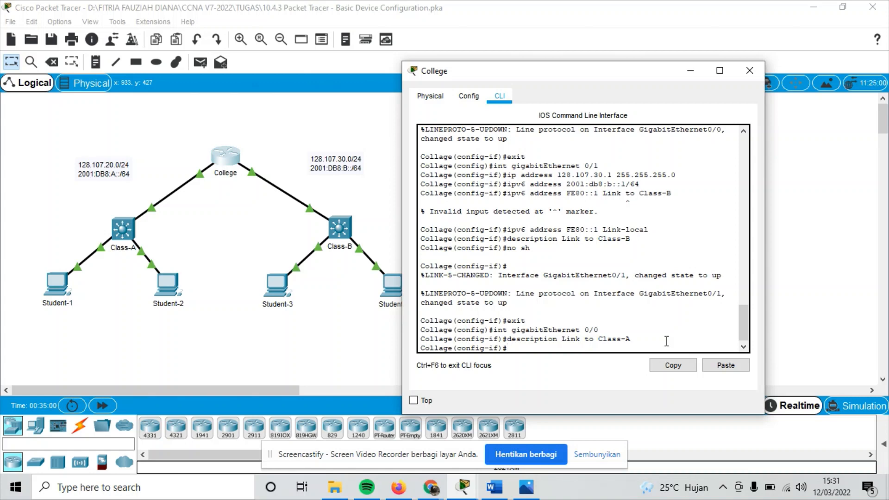
# Enable G0/0 with no shutdown and exit to global configuration.
pyautogui.write('no sh')
pyautogui.press('Return')
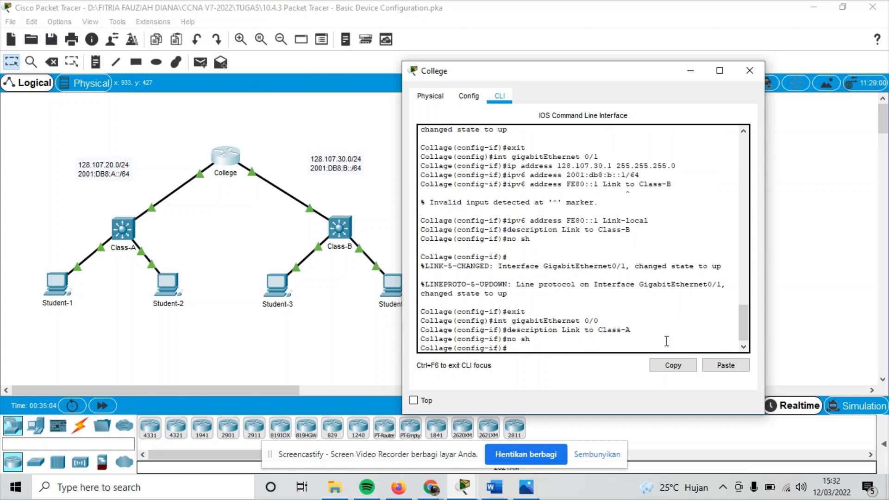
pyautogui.press('Return')
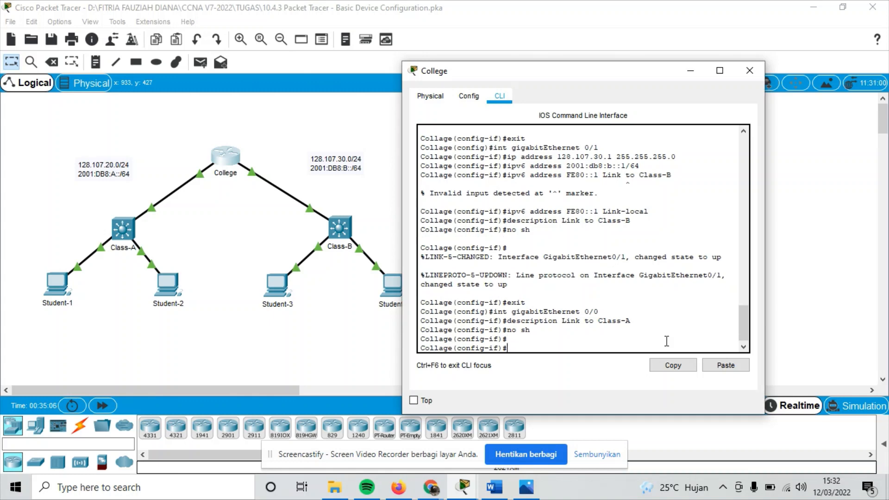
pyautogui.write('exit')
pyautogui.press('Return')
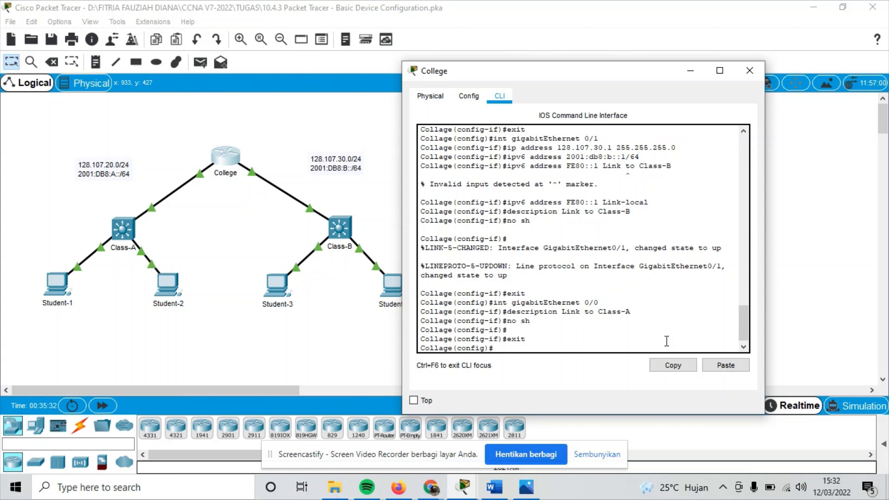
# Enable IPv6 unicast routing on College, then save running-config to startup-config.
pyautogui.write('ip v6unicast')
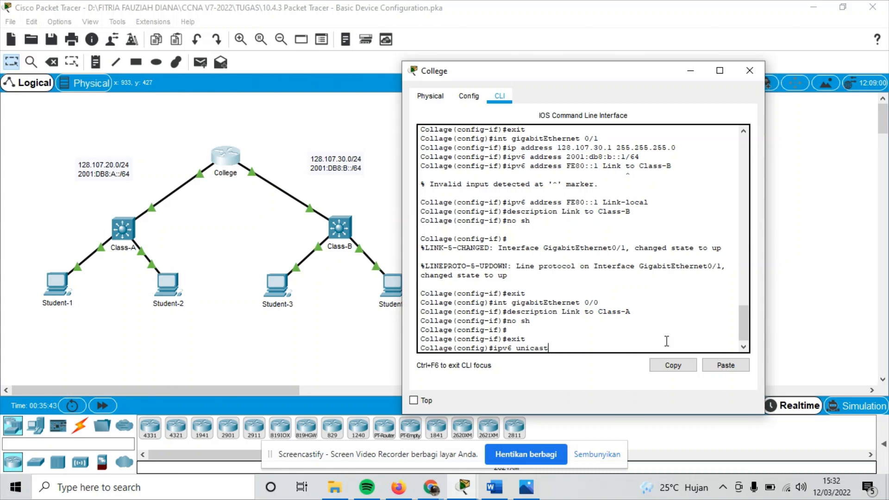
pyautogui.write('-routing')
pyautogui.press('Return')
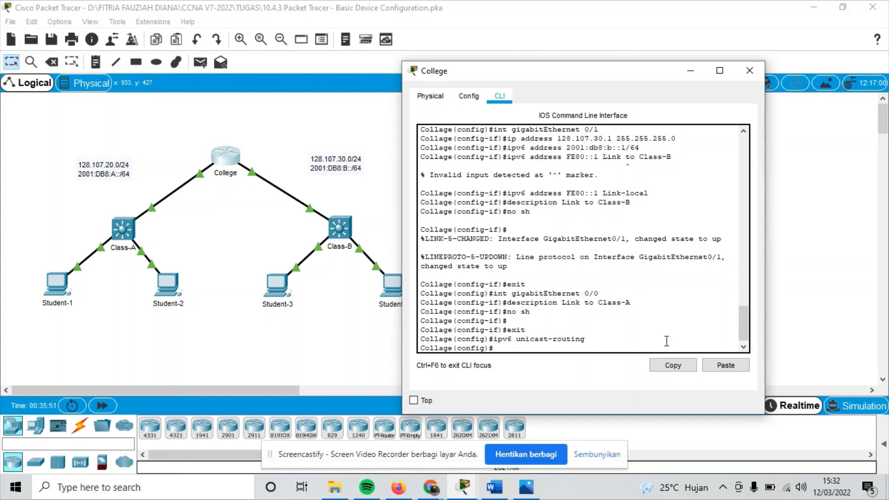
pyautogui.write('end')
pyautogui.press('Return')
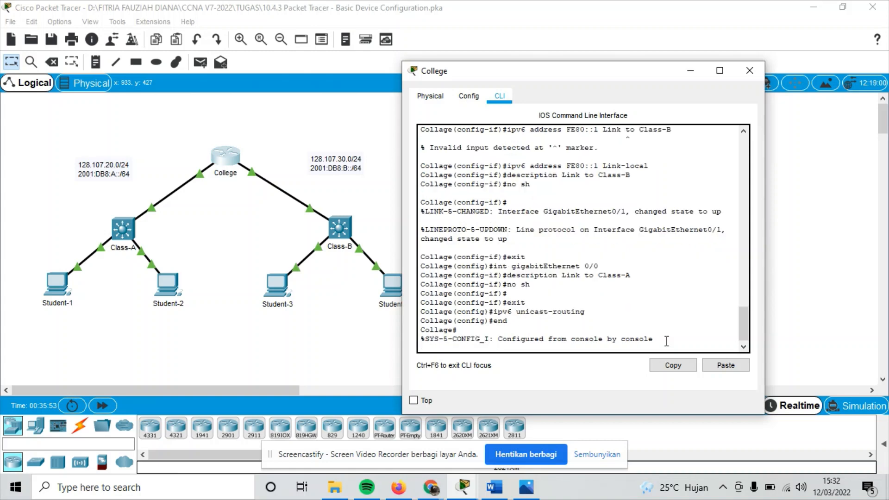
pyautogui.press('Return')
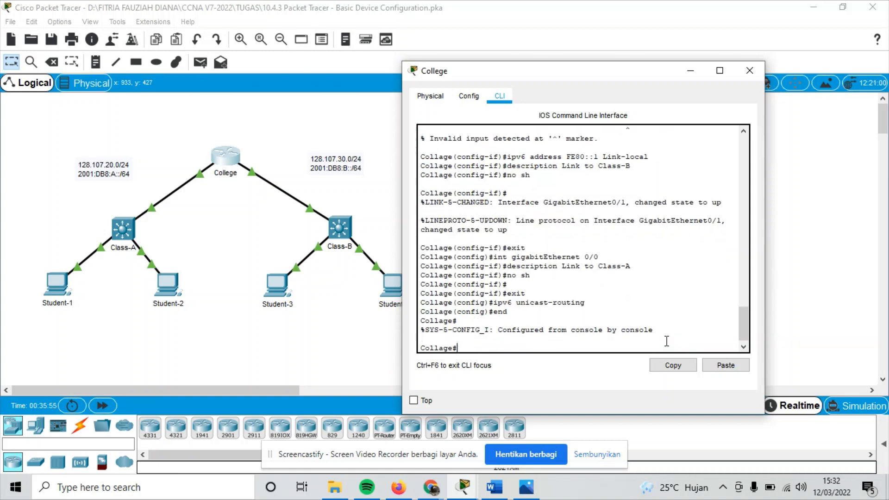
pyautogui.write('copy running')
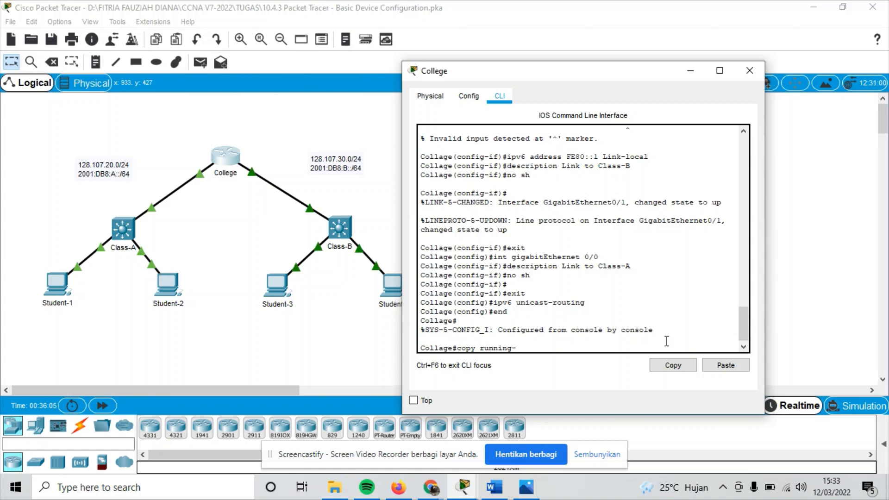
pyautogui.write('-config ')
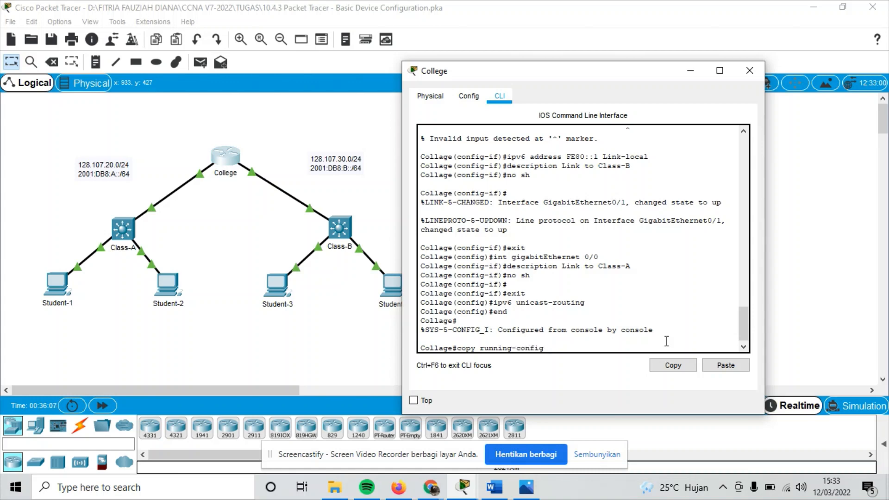
pyautogui.write('startup-config')
pyautogui.press('Return')
pyautogui.press('Return')
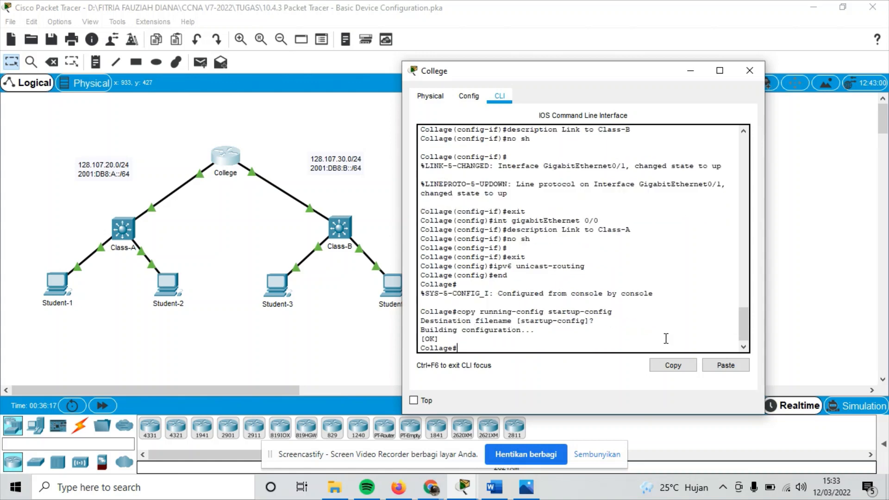
# Switch from College to the Class-B switch CLI and enter global configuration mode.
pyautogui.click(750, 71)
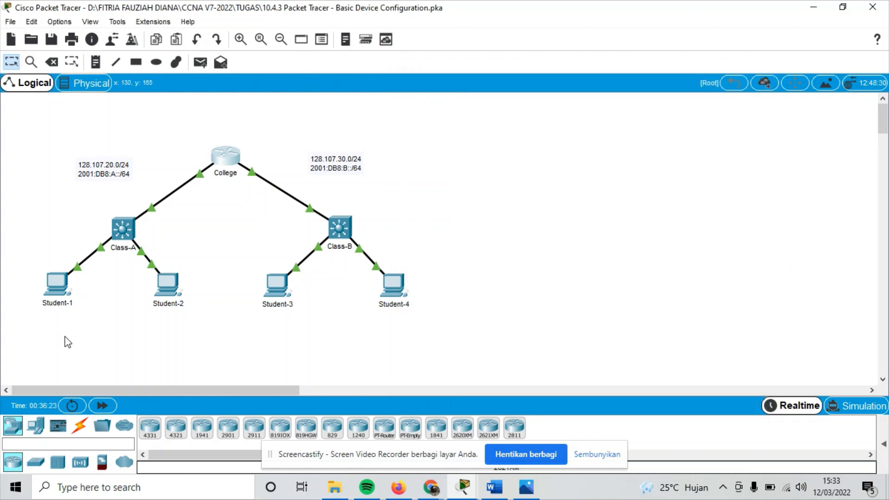
pyautogui.click(344, 235)
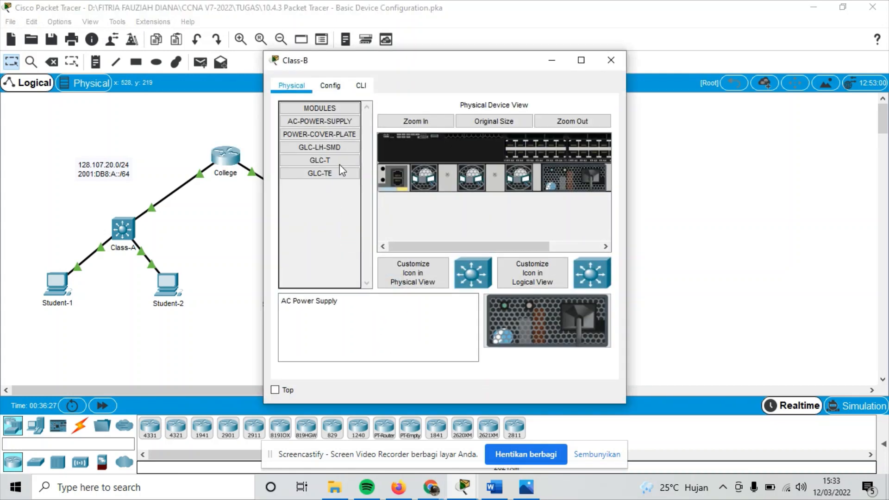
pyautogui.click(361, 85)
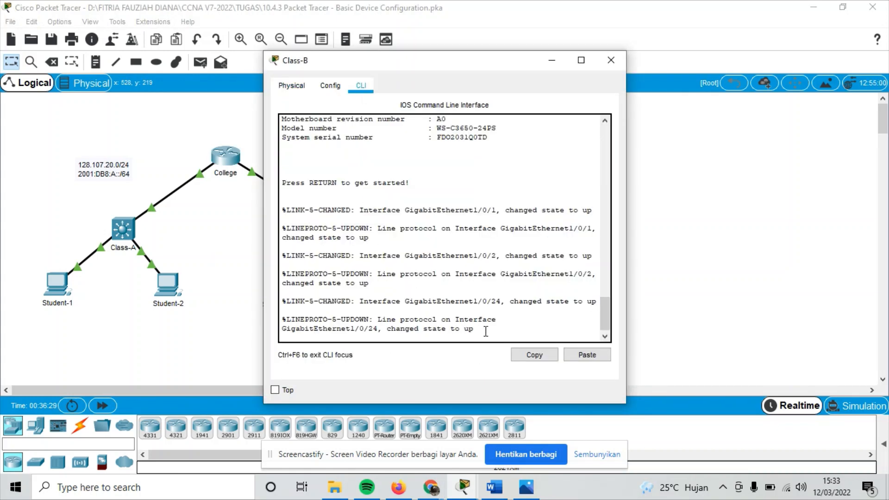
pyautogui.press('Return')
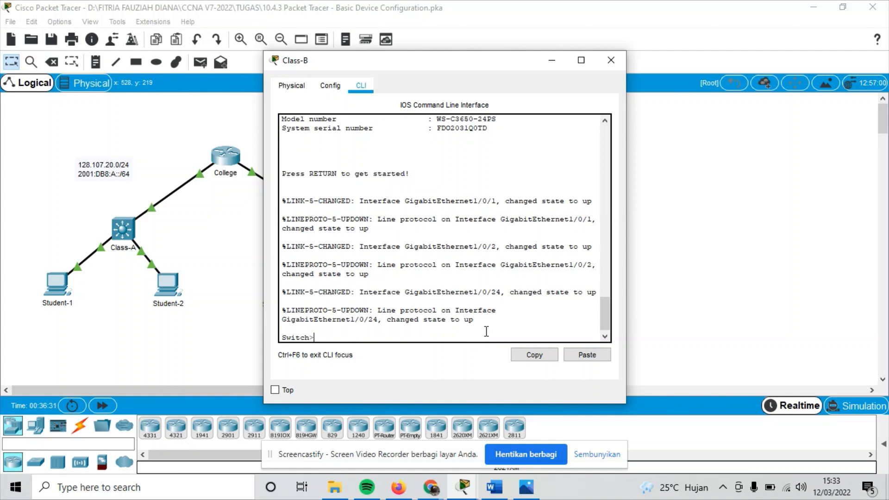
pyautogui.write('en')
pyautogui.press('Return')
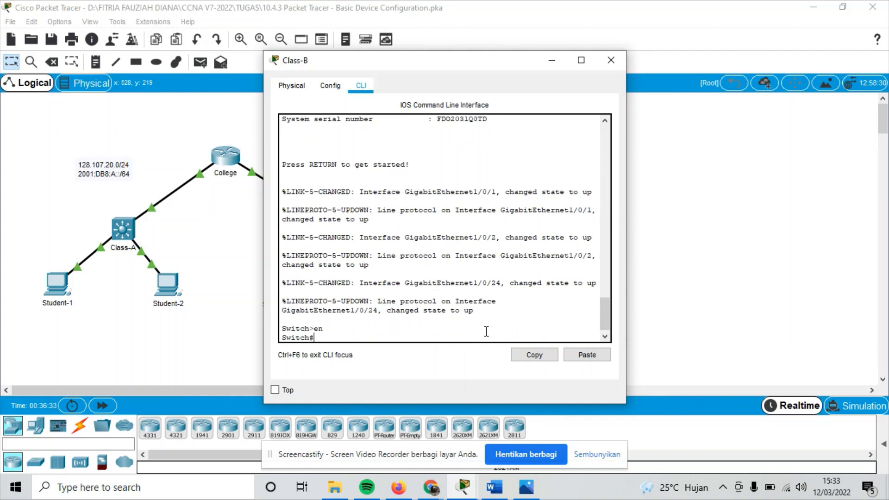
pyautogui.write('onf t')
pyautogui.press('Return')
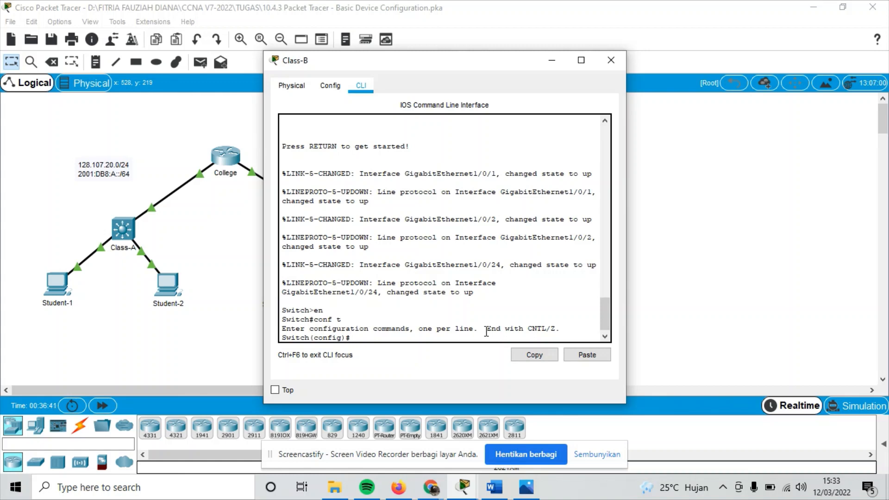
# Rename the switch to Class-B and begin 'banner motd #'.
pyautogui.write('hostname')
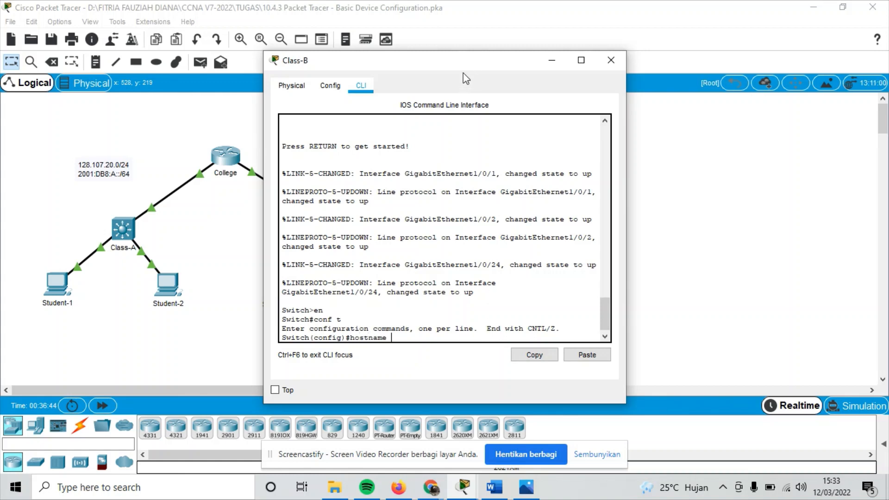
pyautogui.moveTo(466, 69); pyautogui.dragTo(579, 72)
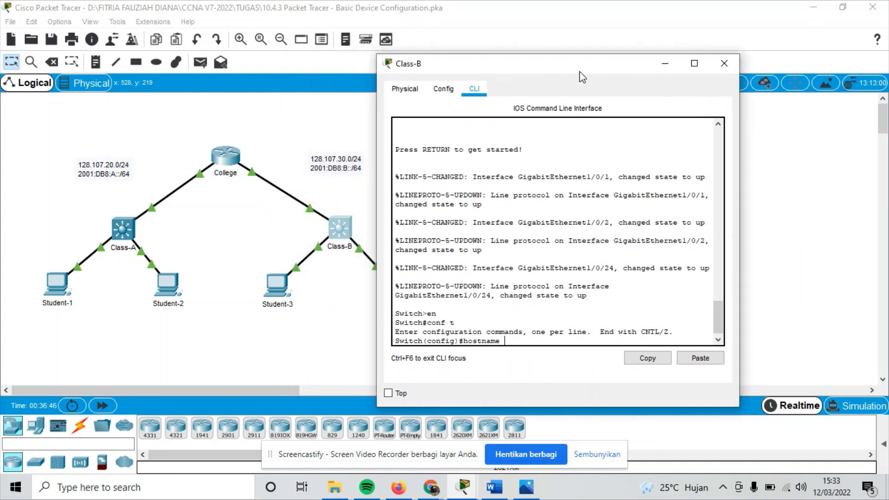
pyautogui.write('Class-B')
pyautogui.press('Return')
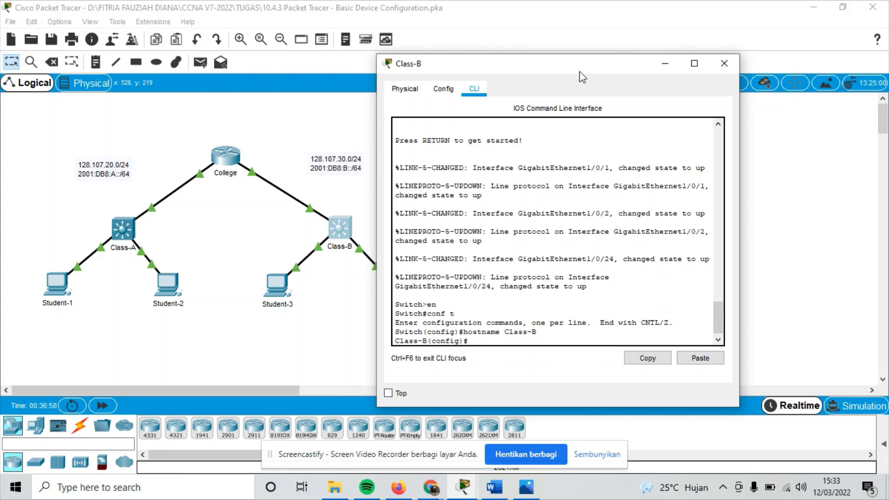
pyautogui.write('banner motd#')
pyautogui.press('BackSpace')
pyautogui.write('#')
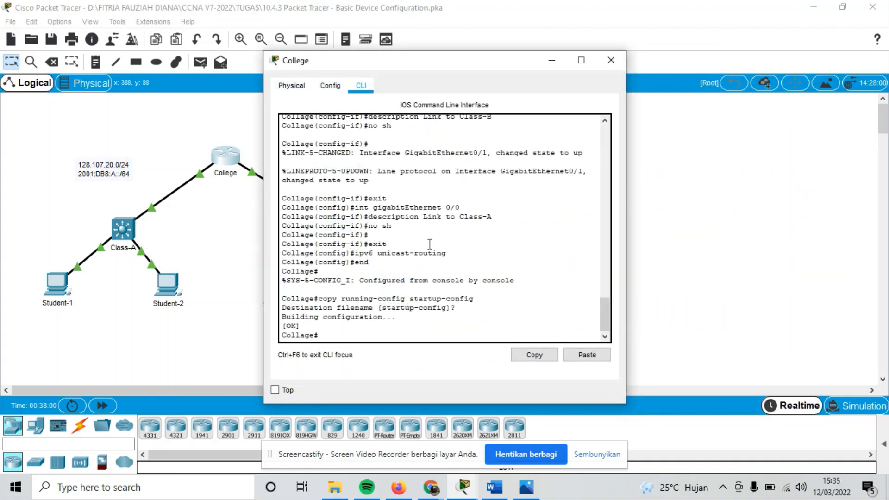
# Copy College's banner 'Unauthorized access to this device is prohibited!' and paste it into Class-B's banner command.
pyautogui.scroll(3, 430, 244)
pyautogui.scroll(6, 429, 244)
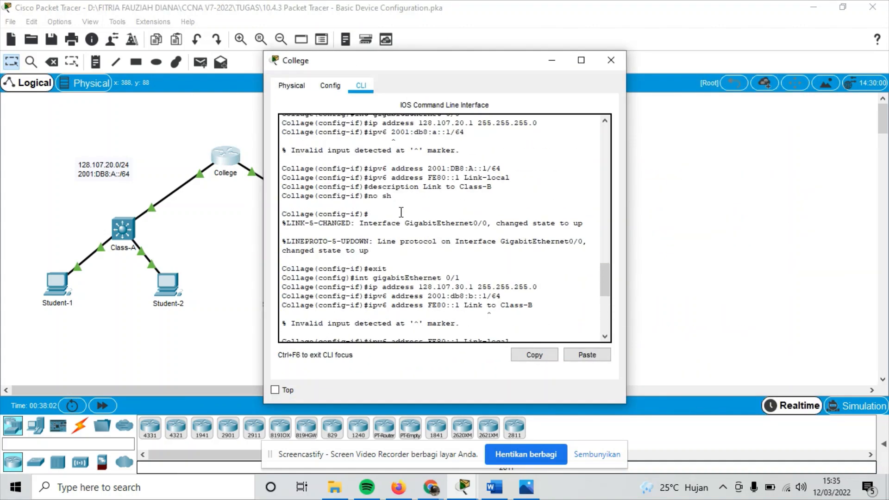
pyautogui.scroll(-8, 401, 212)
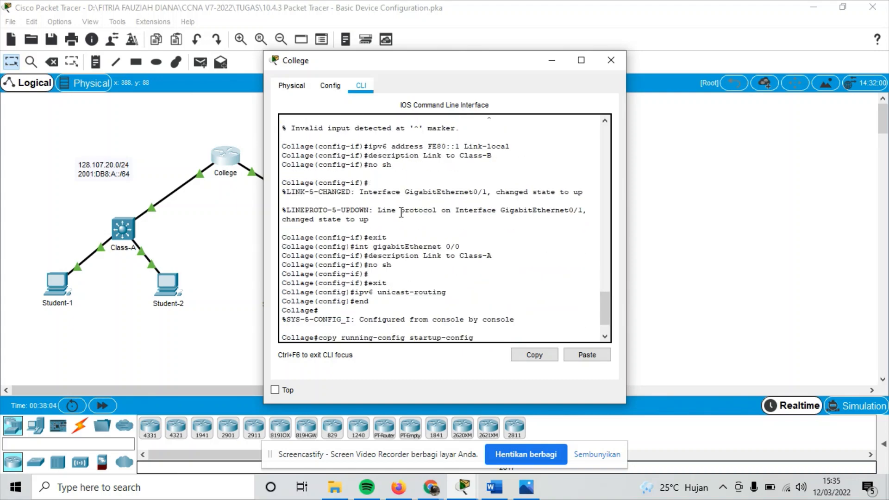
pyautogui.scroll(-2, 401, 214)
pyautogui.scroll(7, 401, 213)
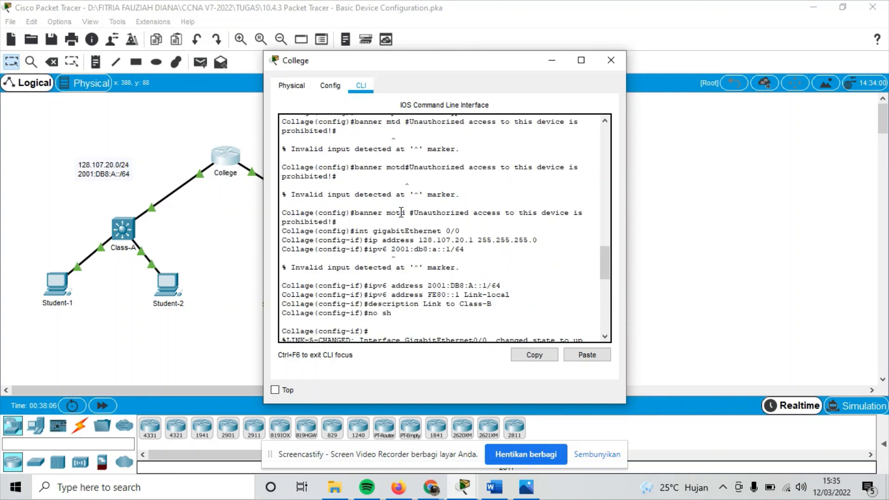
pyautogui.moveTo(413, 212); pyautogui.dragTo(417, 221)
pyautogui.click(540, 356)
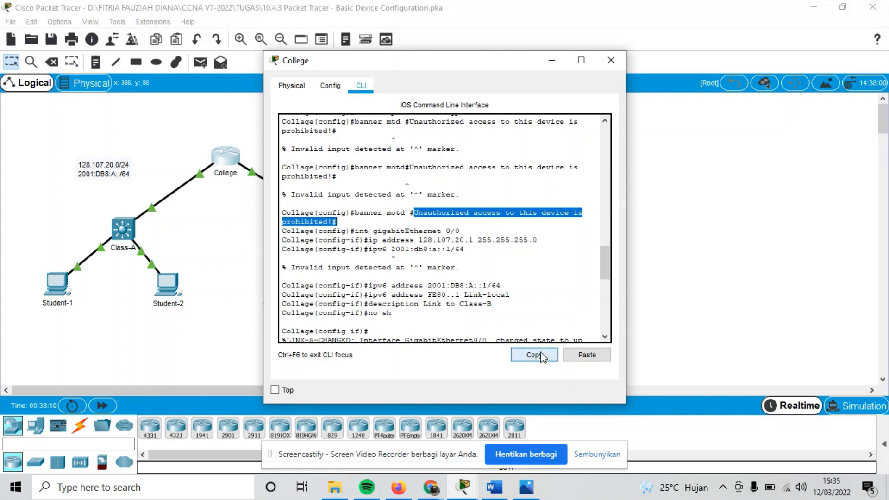
pyautogui.click(551, 60)
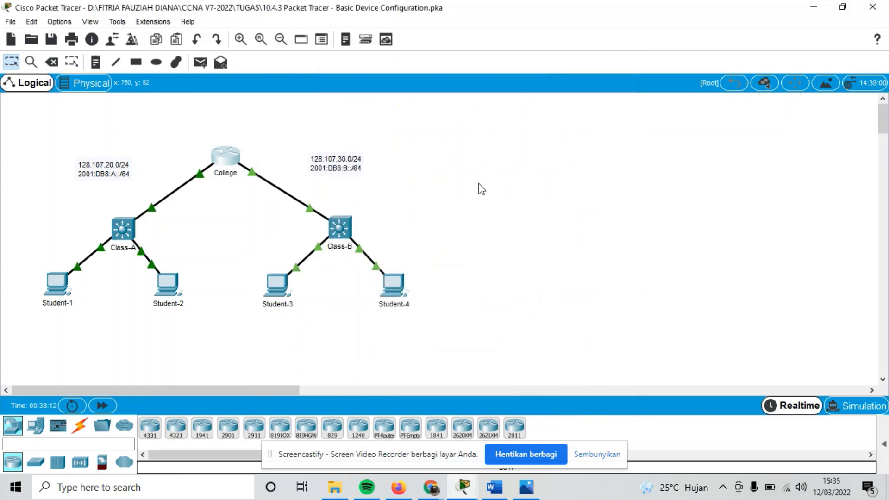
pyautogui.click(342, 236)
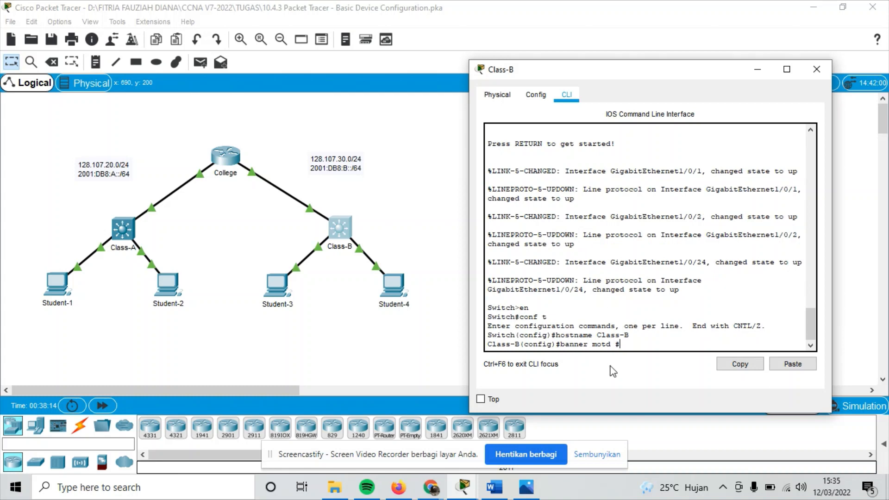
pyautogui.click(793, 363)
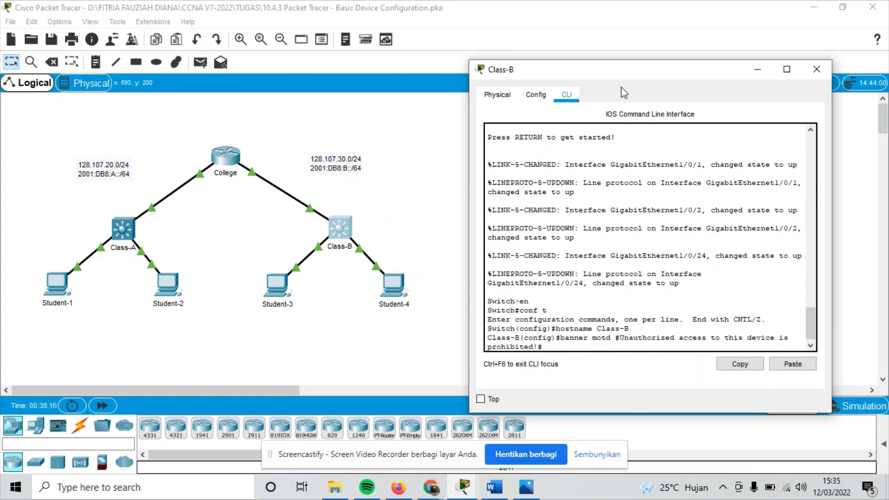
pyautogui.moveTo(676, 77); pyautogui.dragTo(470, 57)
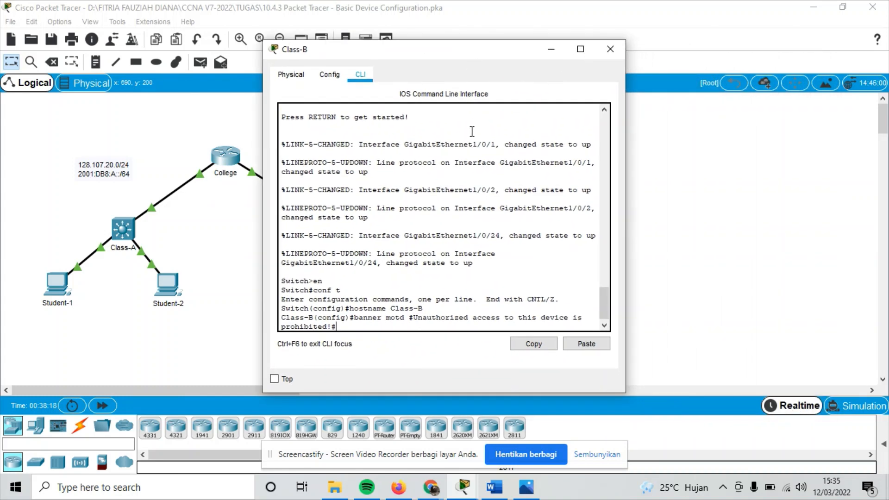
# Submit the banner, set the enable secret, and protect console 0 with a password and login.
pyautogui.press('Return')
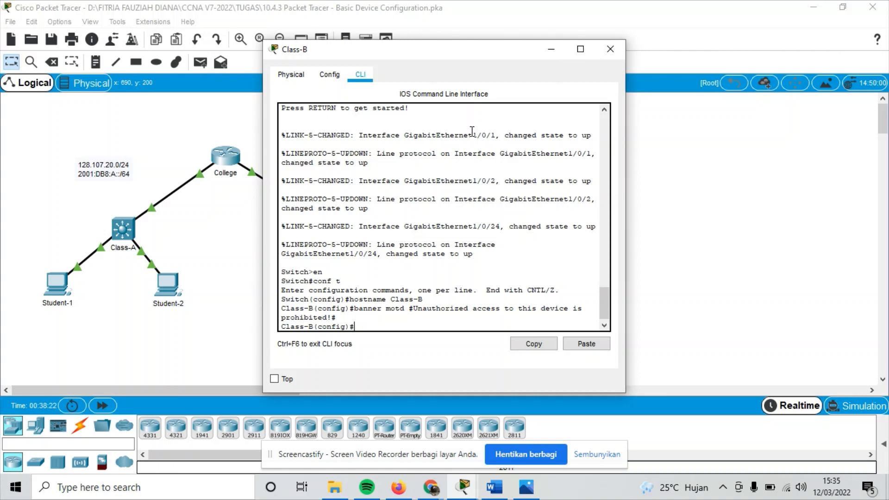
pyautogui.write('enable secret class')
pyautogui.press('Return')
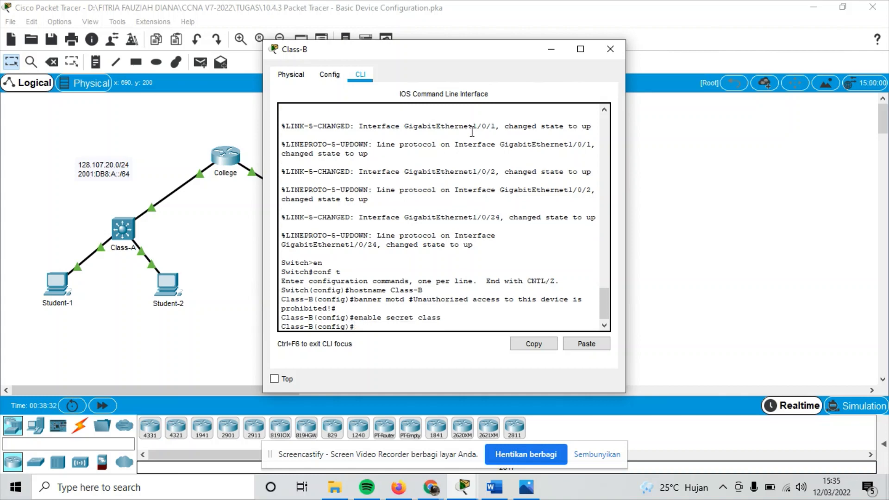
pyautogui.write('line console 0')
pyautogui.press('Return')
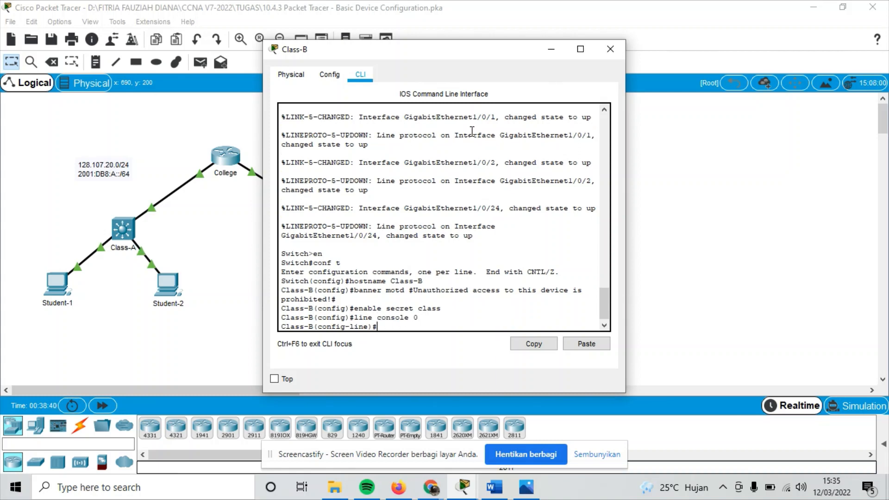
pyautogui.write('password cisco')
pyautogui.press('Return')
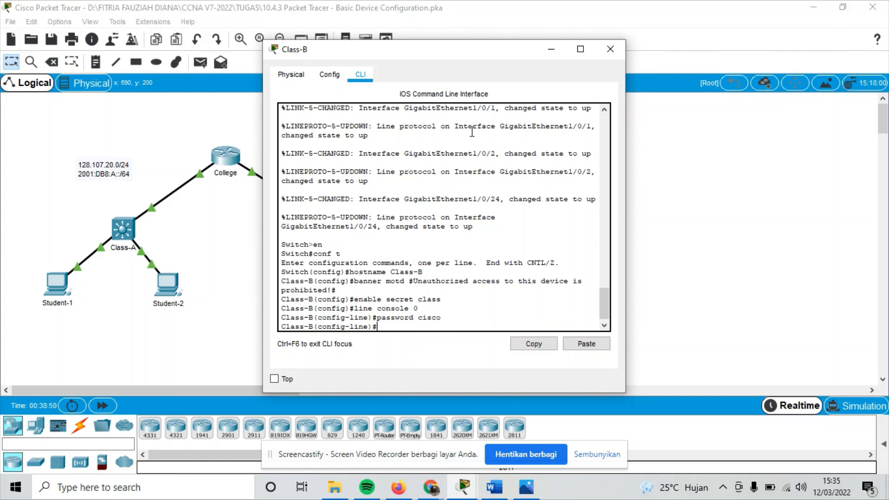
pyautogui.write('login')
pyautogui.press('Return')
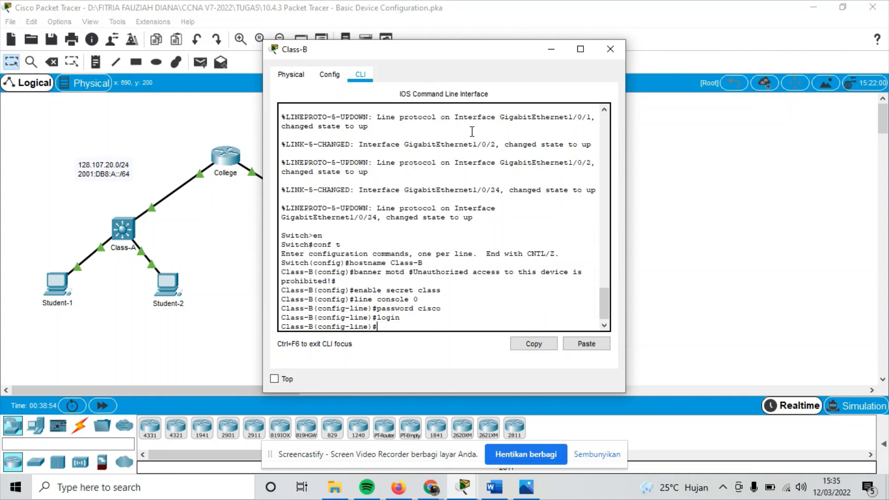
# Protect VTY lines 0 4 with a password and login, then exit line configuration.
pyautogui.write('line vty  0 4')
pyautogui.press('Return')
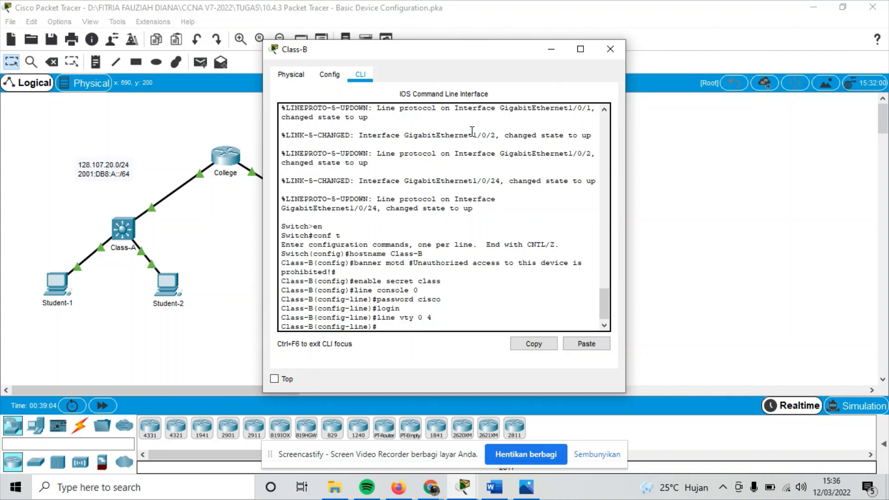
pyautogui.write('password cisco')
pyautogui.press('Return')
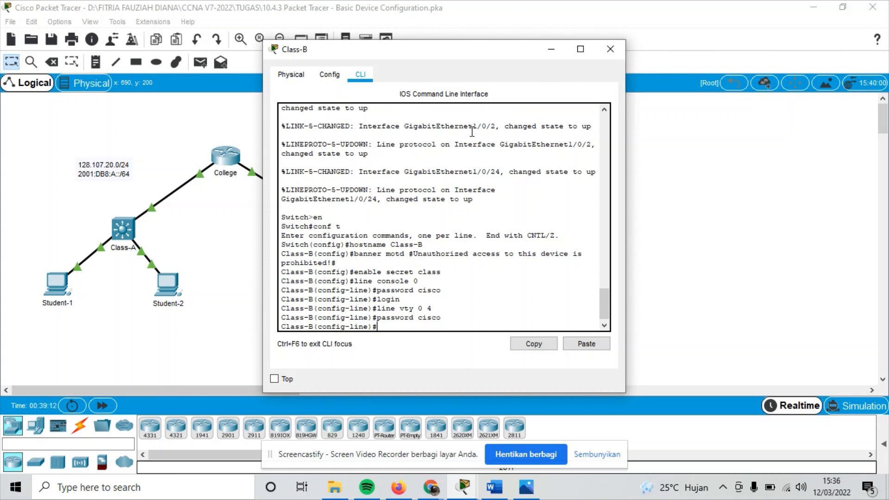
pyautogui.write('login')
pyautogui.press('Return')
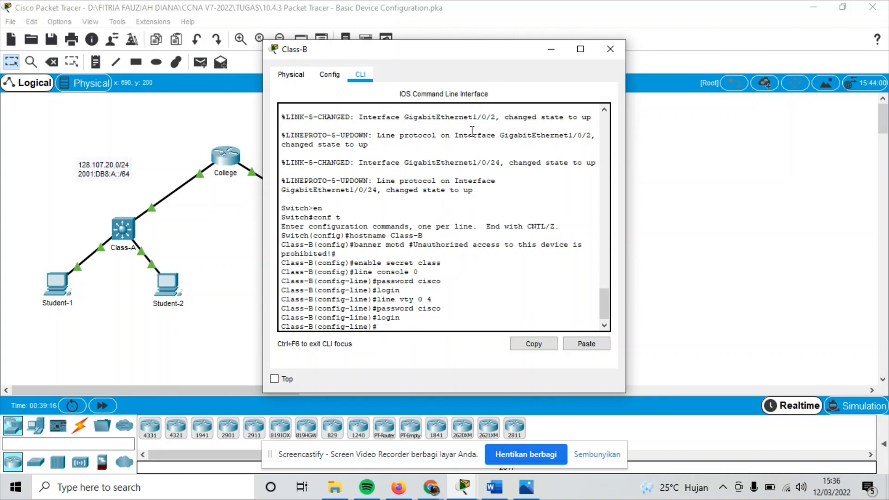
pyautogui.write('exit')
pyautogui.press('Return')
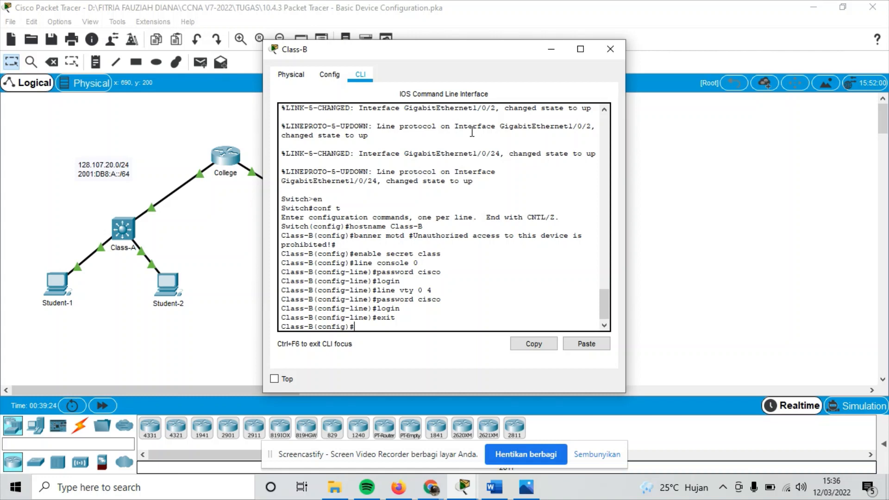
# Turn on service password-encryption and enter interface VLAN 1 configuration.
pyautogui.write('service-password-')
pyautogui.press('Left')
pyautogui.press('Left')
pyautogui.press('Left')
pyautogui.press('Left')
pyautogui.press('Left')
pyautogui.press('Left')
pyautogui.press('Left')
pyautogui.press('Left')
pyautogui.press('Left')
pyautogui.press('BackSpace')
pyautogui.write('encry')
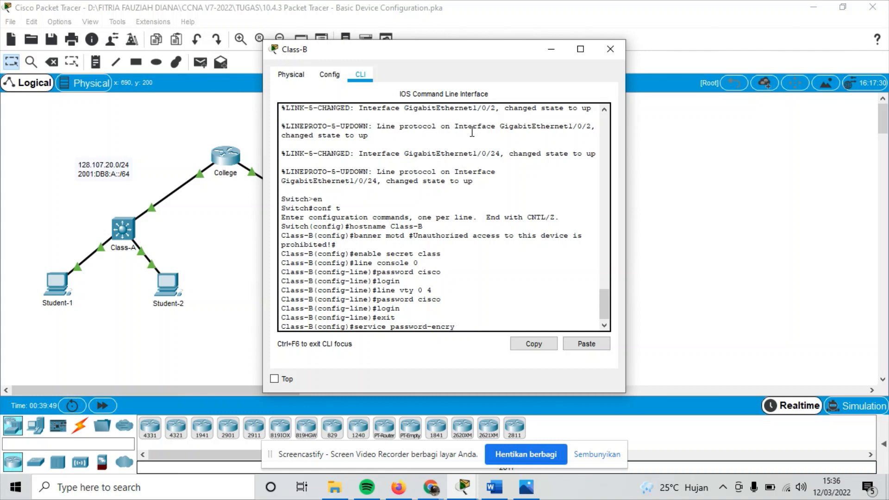
pyautogui.write('ption')
pyautogui.press('Return')
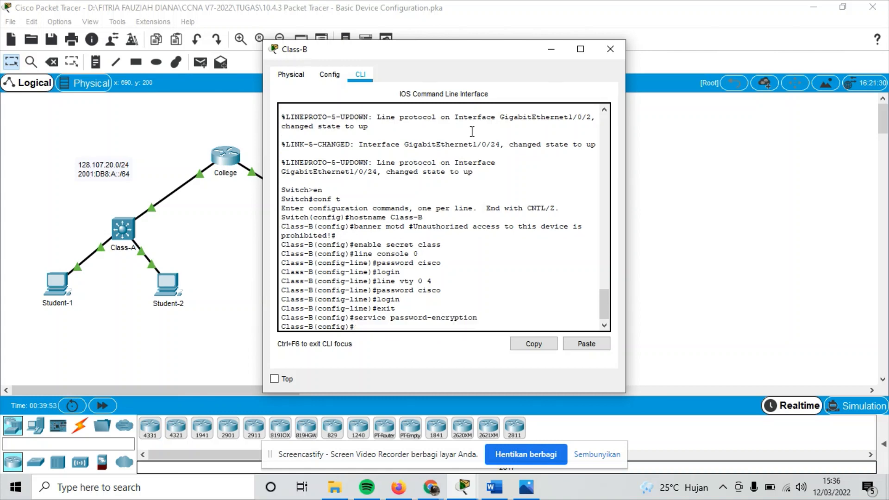
pyautogui.write('int vlan 1')
pyautogui.press('Return')
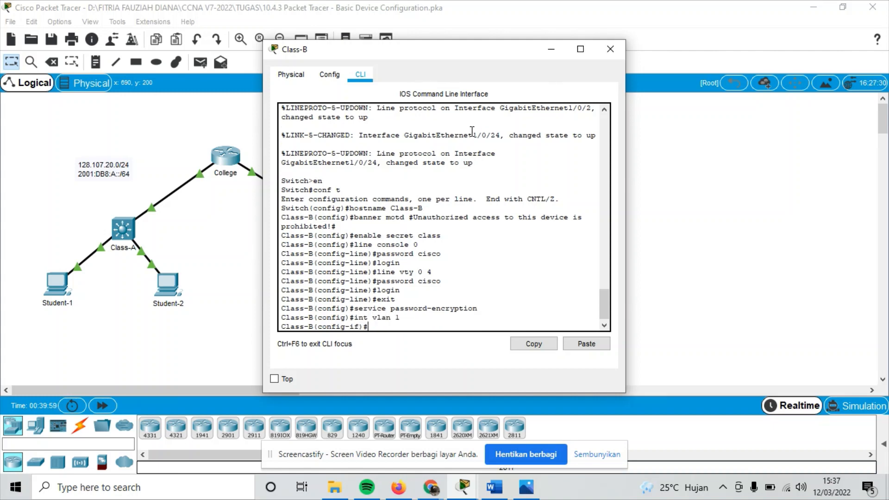
# Give VLAN 1 address 128.107.30.15 255.255.255.0 and description 'vlan 1', enable it, then end.
pyautogui.write('ip address 128.107.30.15')
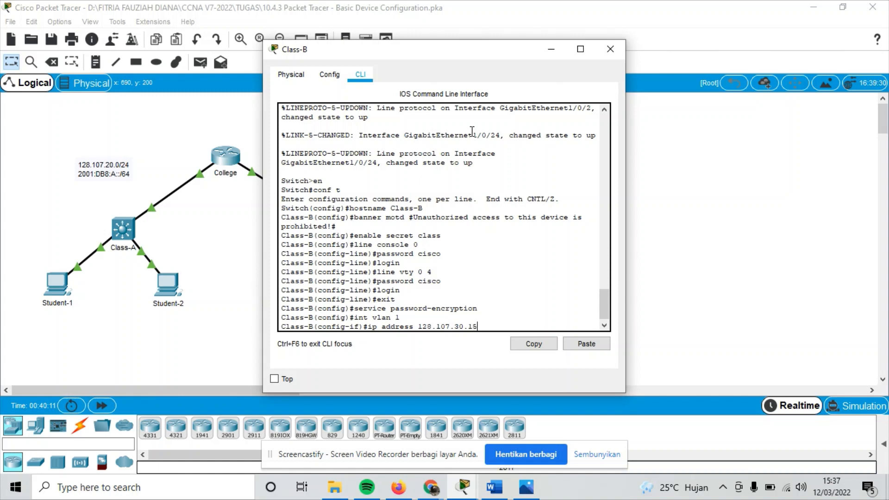
pyautogui.write(' 255.255.255')
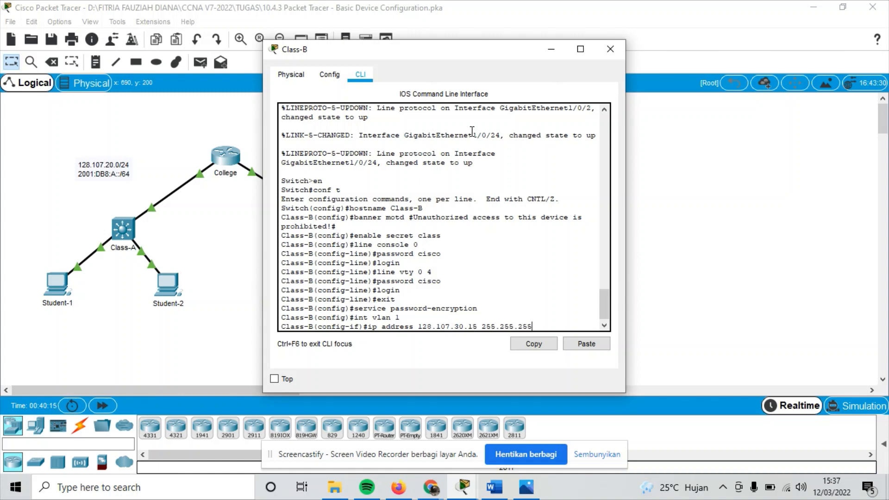
pyautogui.write('.0')
pyautogui.press('Return')
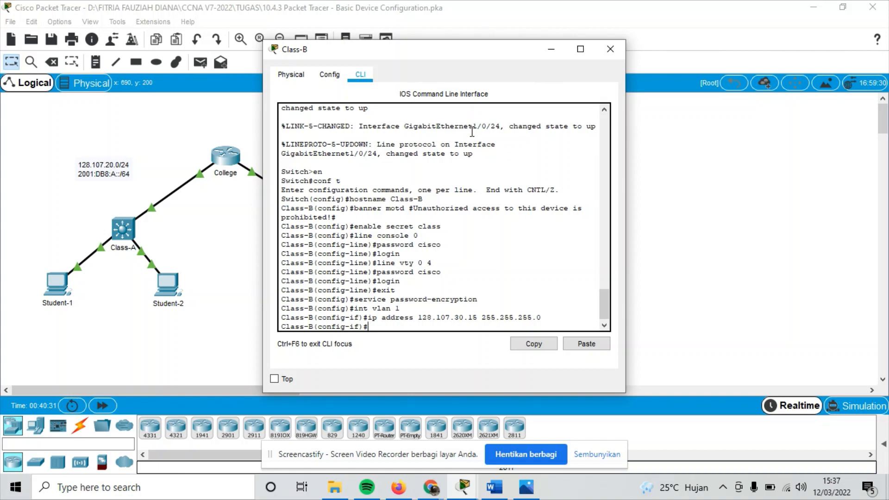
pyautogui.write('escription vlan 1')
pyautogui.press('Return')
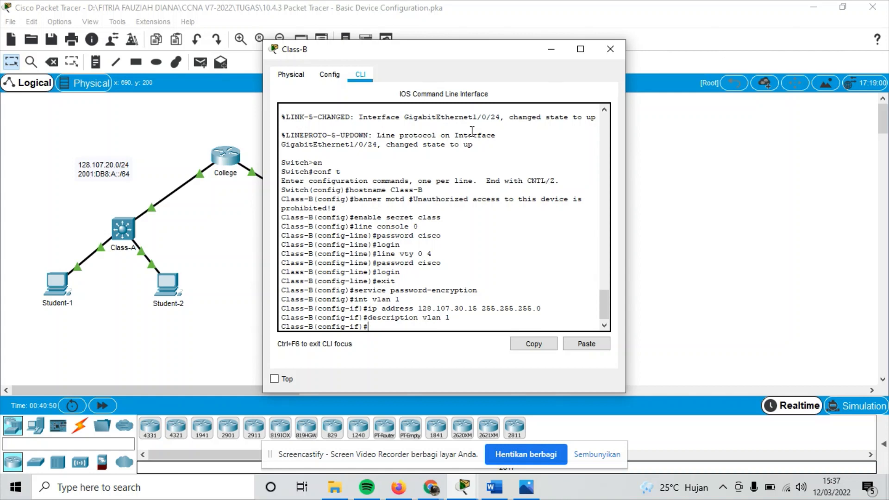
pyautogui.write('no sh')
pyautogui.press('Return')
pyautogui.press('Return')
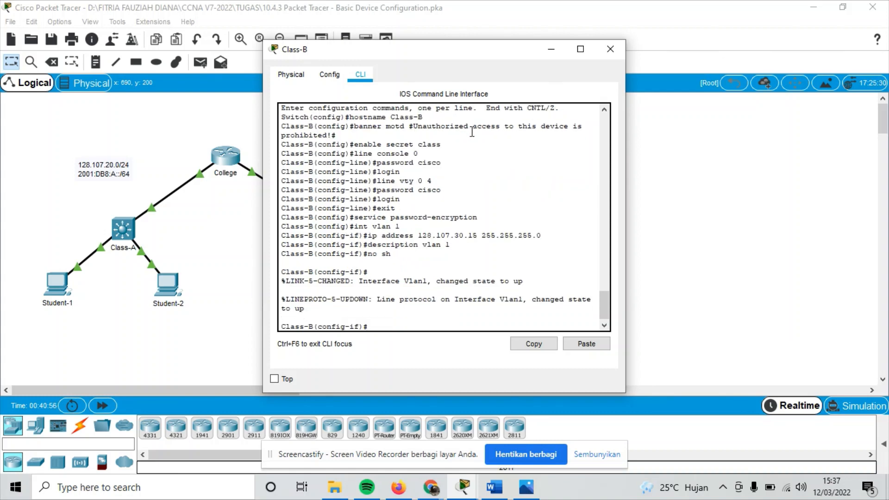
pyautogui.write('end')
pyautogui.press('Return')
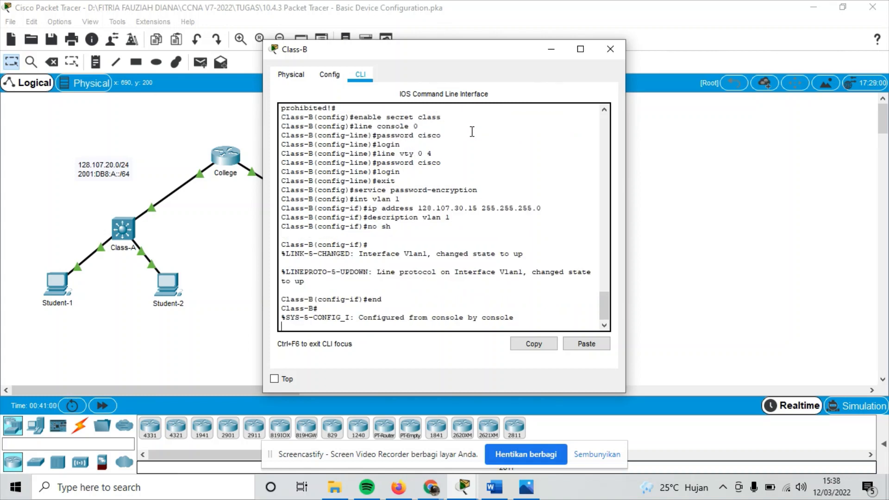
# Save Class-B's running-config to startup-config, accepting the default file name.
pyautogui.press('Return')
pyautogui.write('copy')
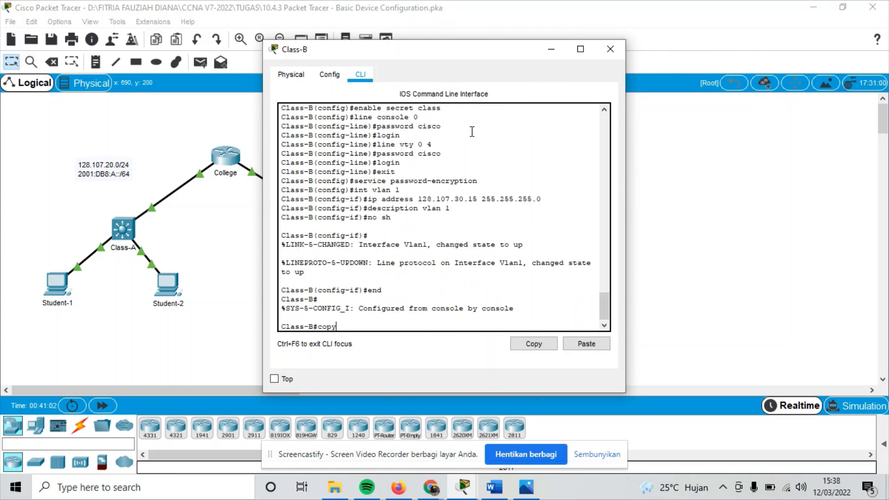
pyautogui.write(' runnin')
pyautogui.write('g -s')
pyautogui.write('config')
pyautogui.write(' startu')
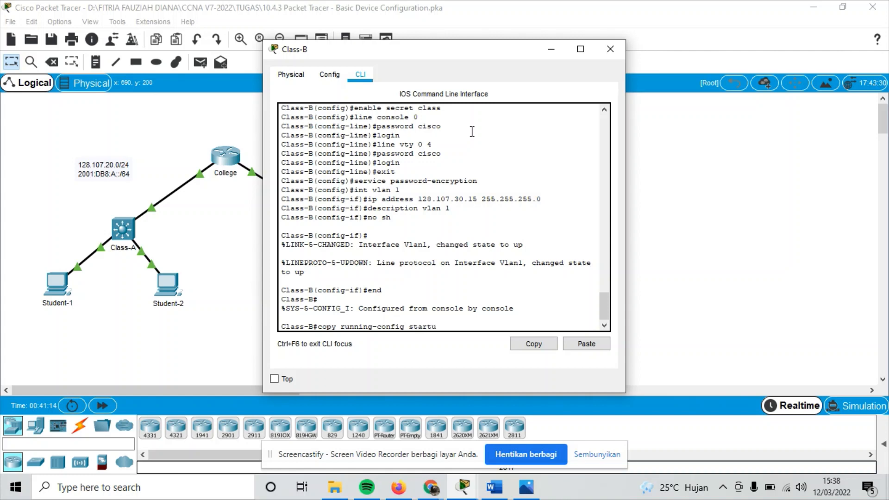
pyautogui.write('p-config')
pyautogui.press('Return')
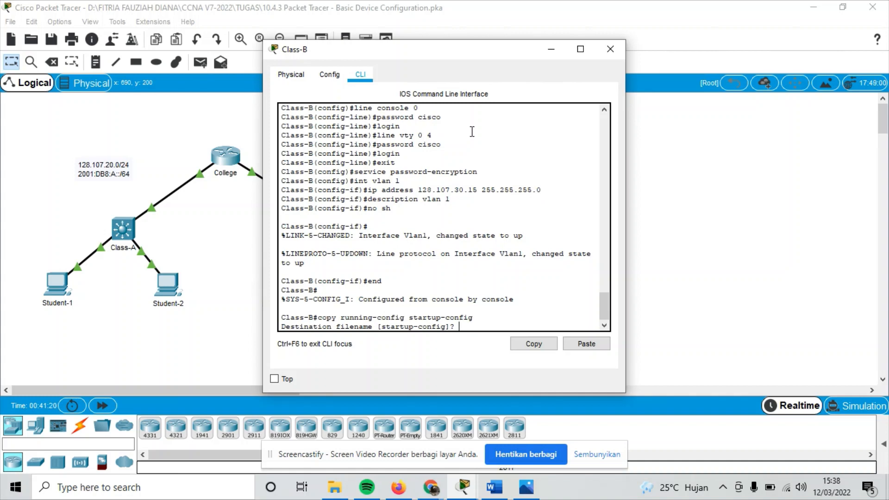
pyautogui.press('Return')
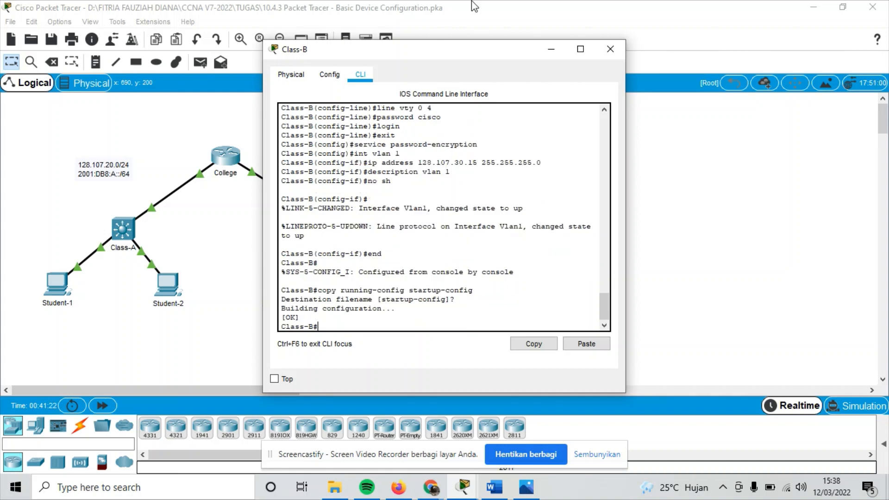
# Bring the PT Activity window forward and check results, scoring 136/142.
pyautogui.click(459, 484)
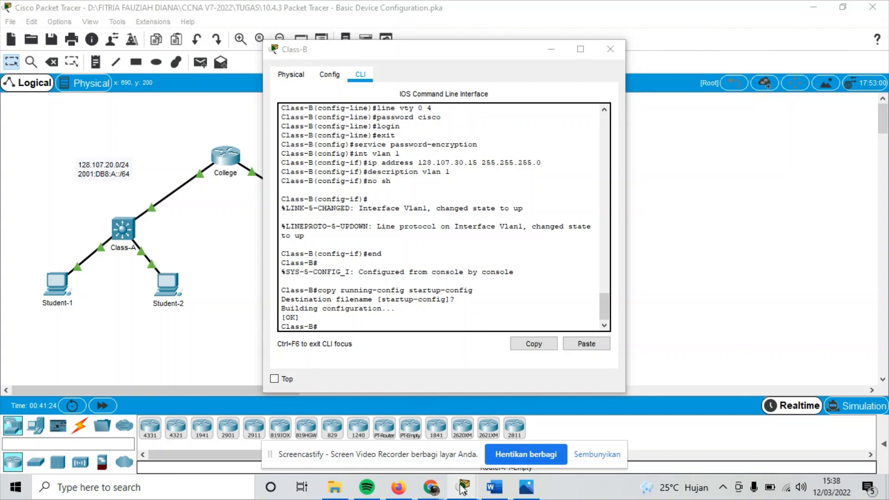
pyautogui.click(430, 439)
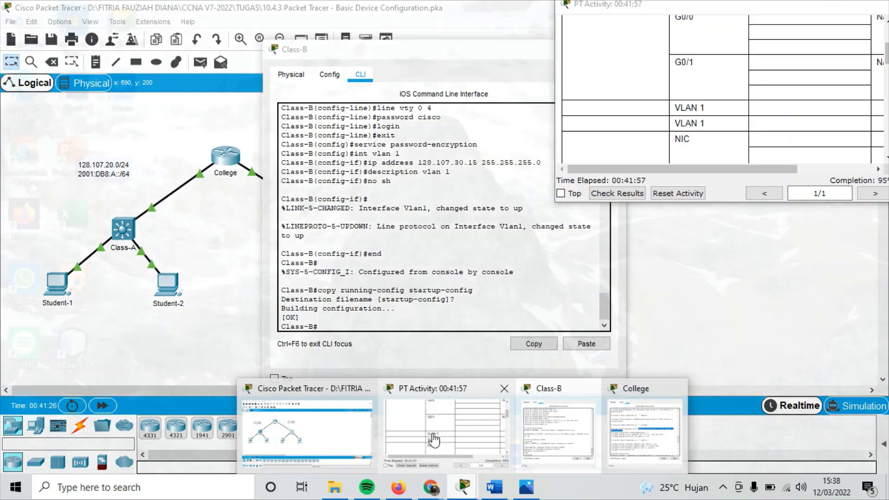
pyautogui.scroll(2, 695, 110)
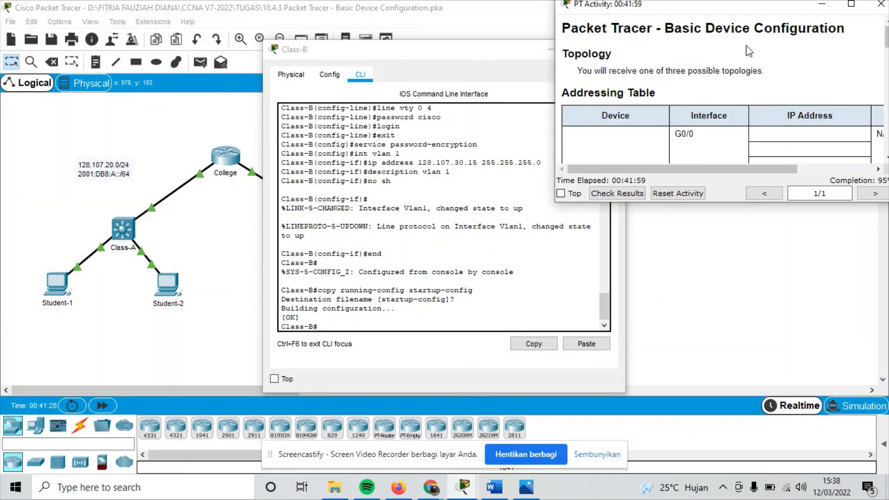
pyautogui.moveTo(725, 8); pyautogui.dragTo(582, 66)
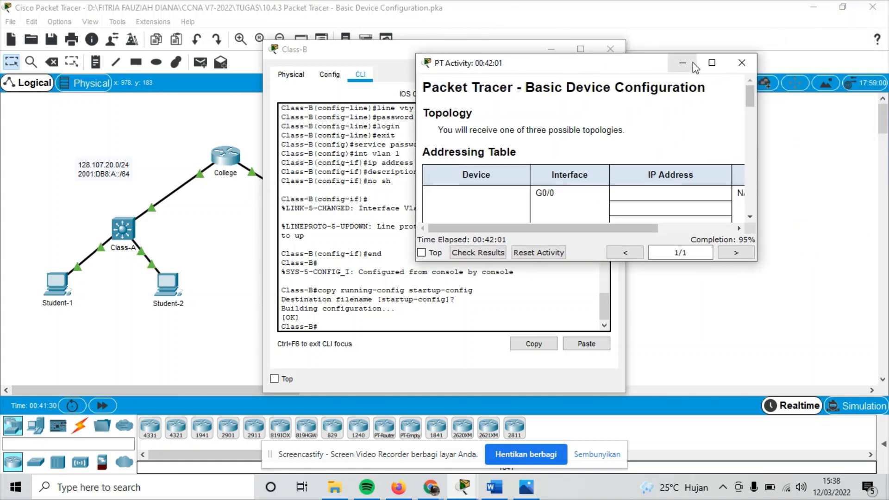
pyautogui.click(492, 256)
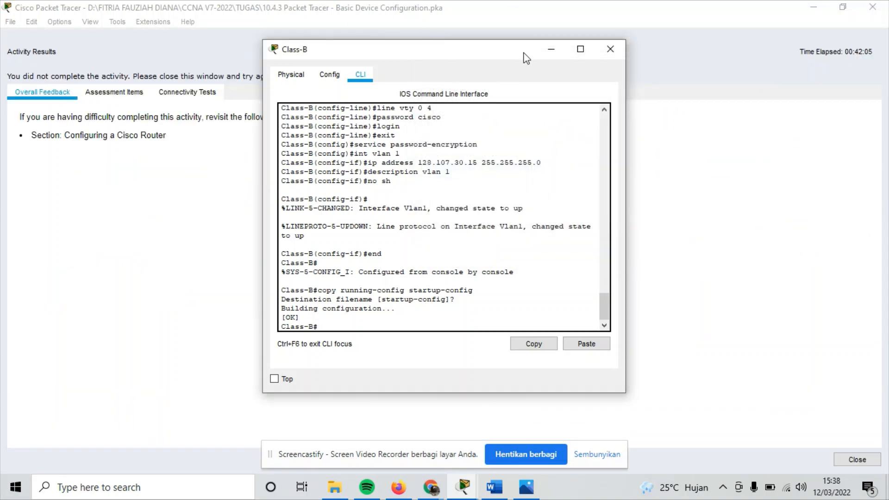
# Close the Class-B window and scroll through the Assessment Items list to find the incorrect items.
pyautogui.click(550, 50)
pyautogui.click(129, 94)
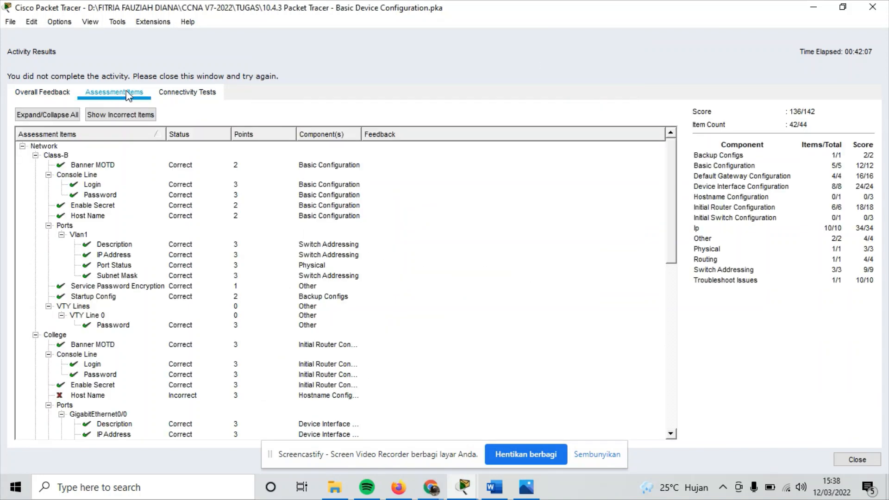
pyautogui.scroll(-5, 256, 248)
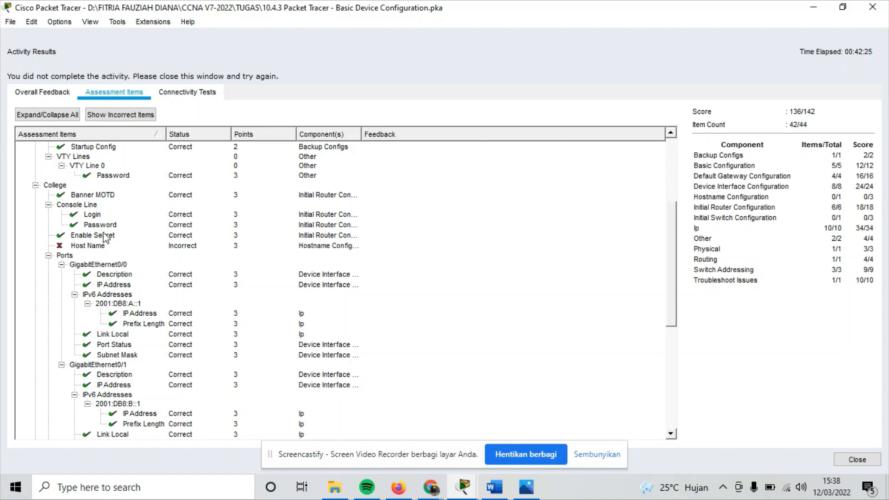
pyautogui.scroll(-7, 107, 252)
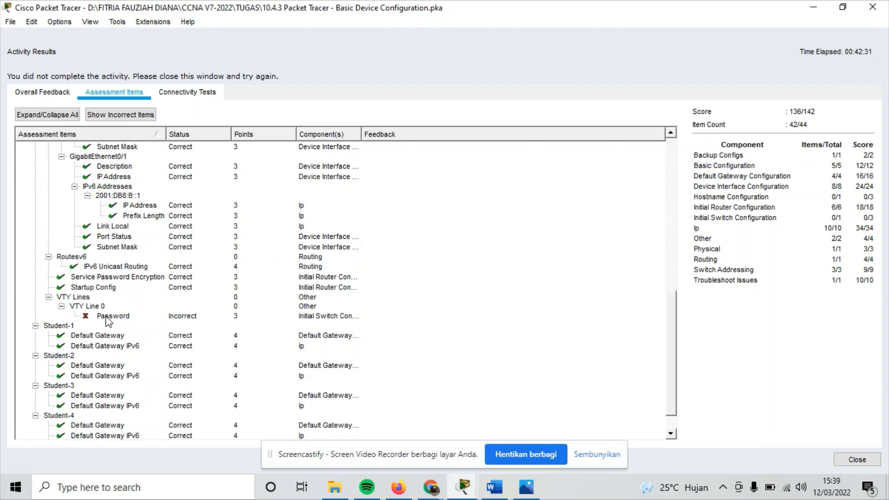
# Review the College router's CLI history, highlighting the 'hostname College' command, then close it.
pyautogui.moveTo(508, 470)
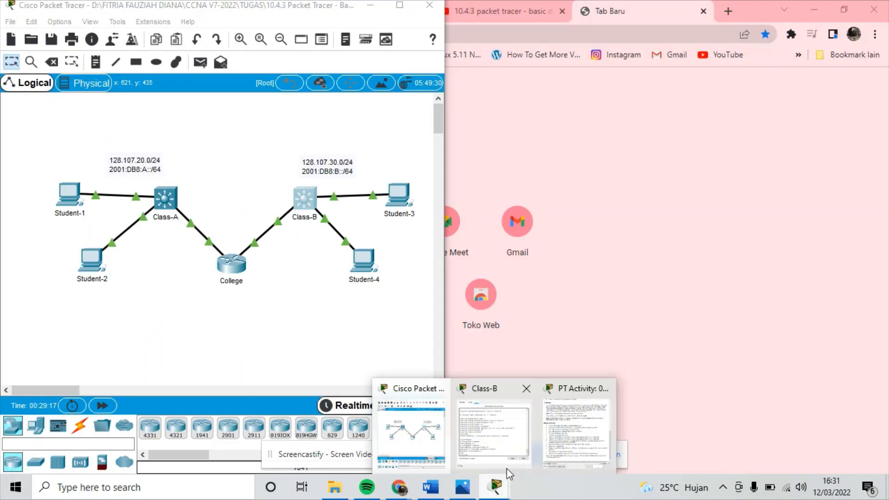
pyautogui.click(577, 421)
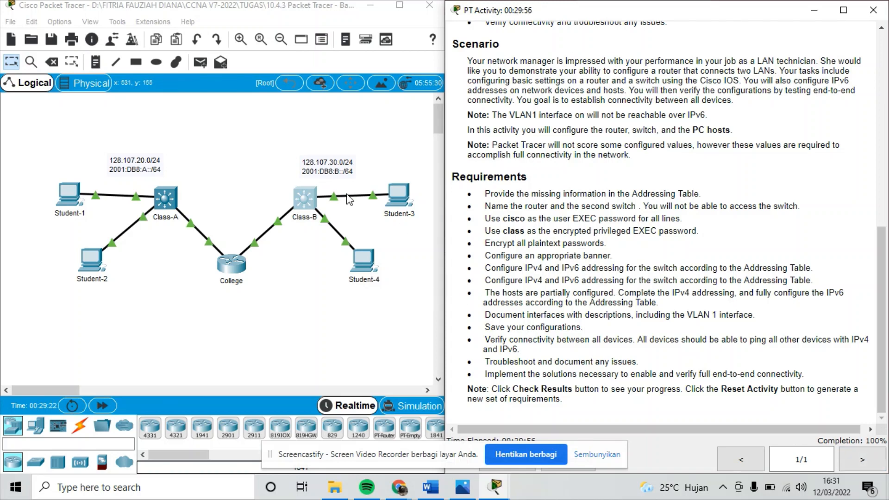
pyautogui.click(233, 268)
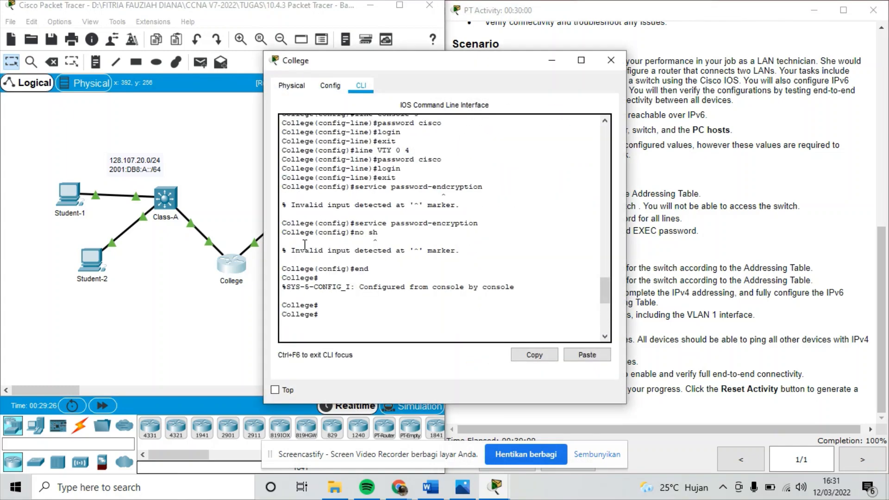
pyautogui.scroll(10, 298, 274)
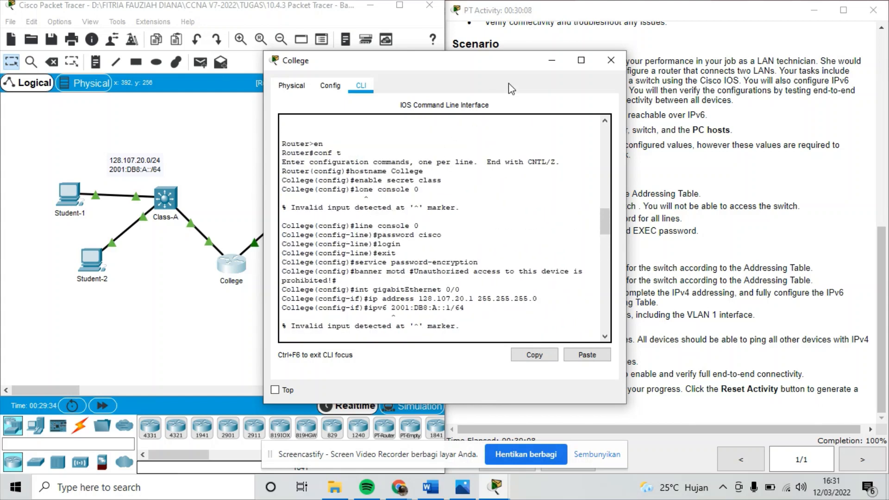
pyautogui.moveTo(355, 171); pyautogui.dragTo(409, 172)
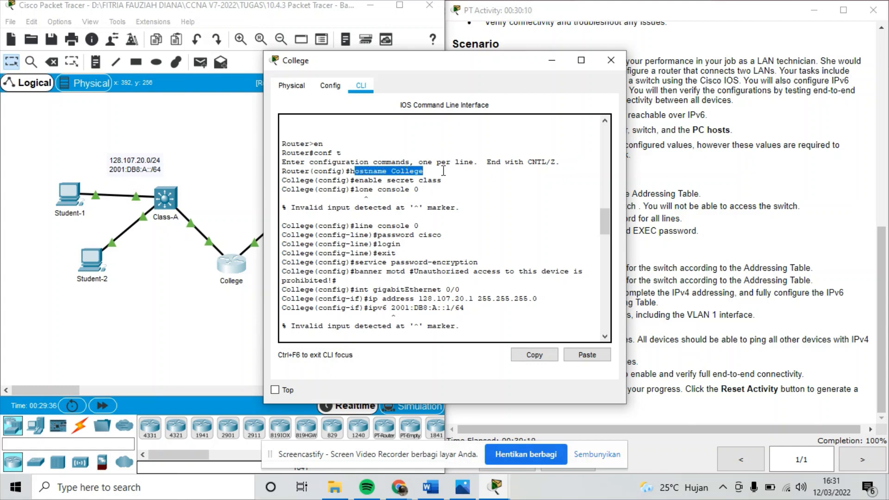
pyautogui.click(611, 60)
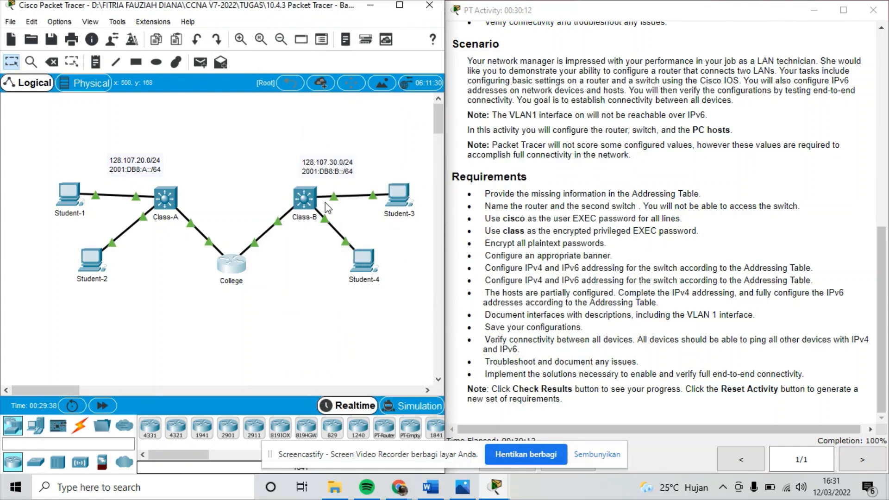
# Review the Class-B switch's CLI output, then put its console window away.
pyautogui.click(301, 200)
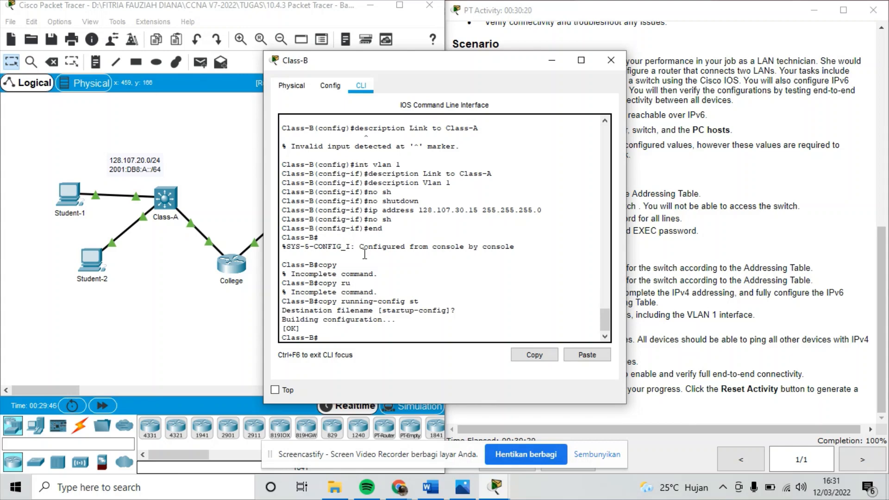
pyautogui.scroll(6, 365, 254)
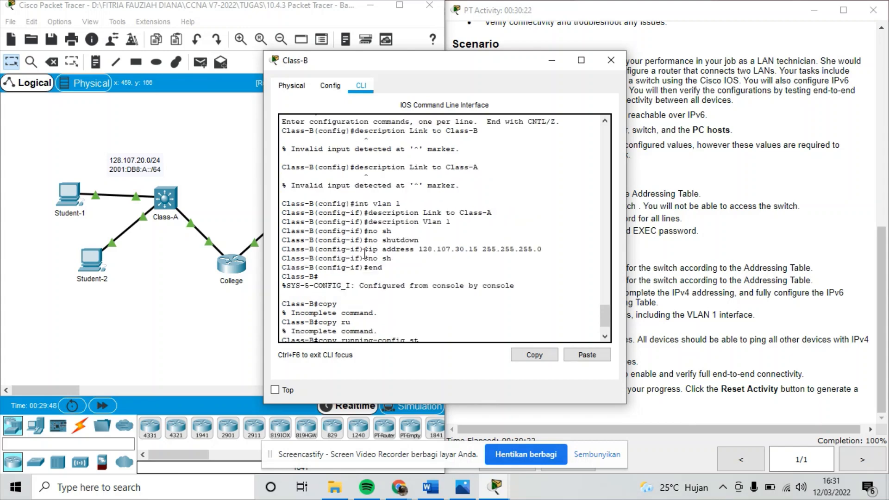
pyautogui.scroll(-6, 364, 253)
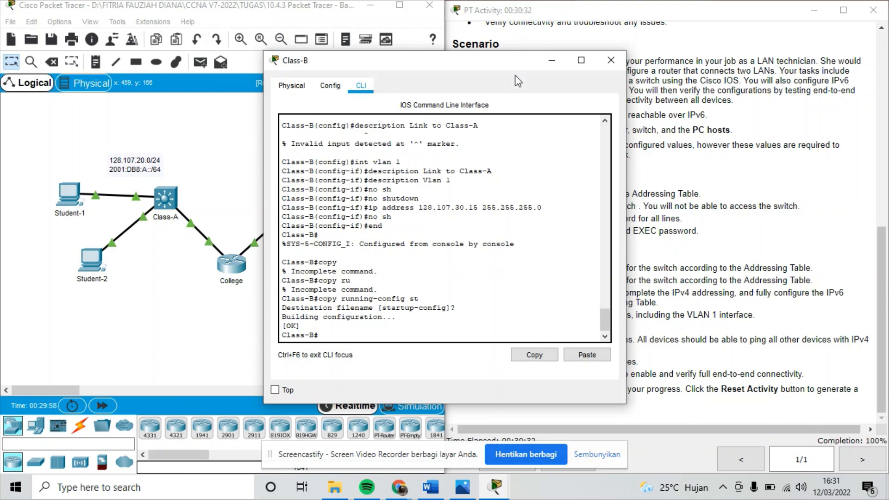
pyautogui.click(550, 61)
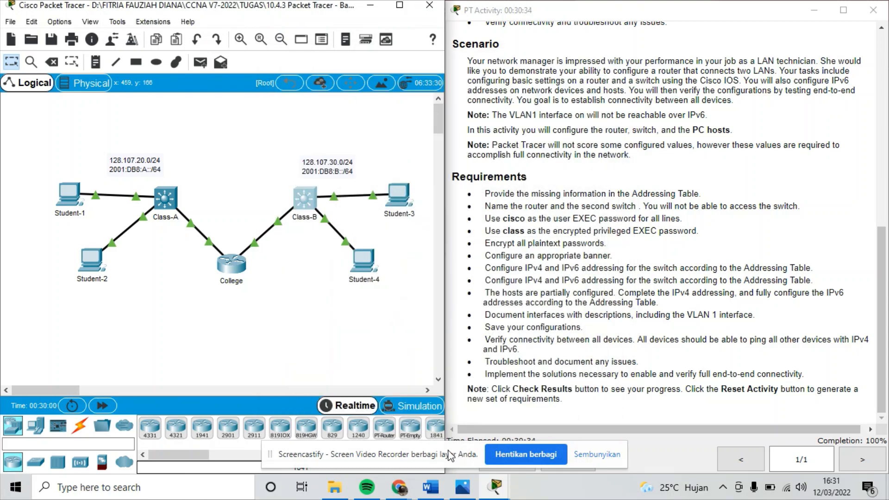
pyautogui.moveTo(444, 458); pyautogui.dragTo(310, 426)
pyautogui.click(507, 460)
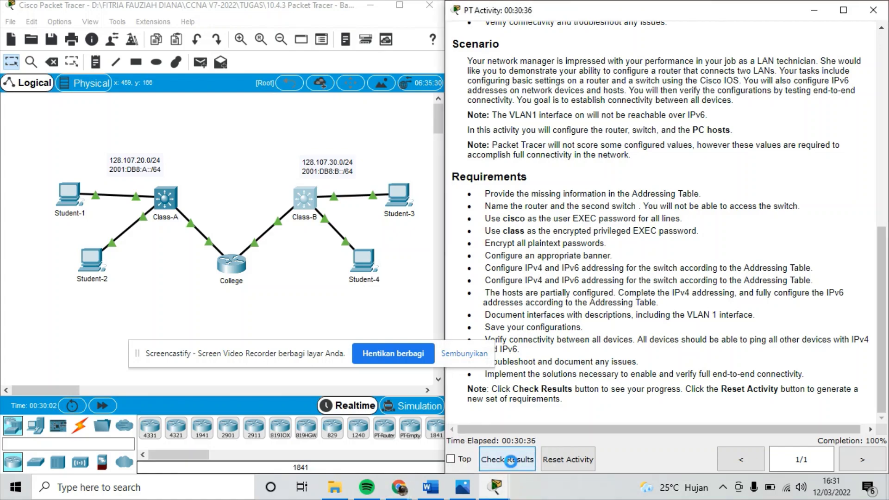
pyautogui.click(115, 94)
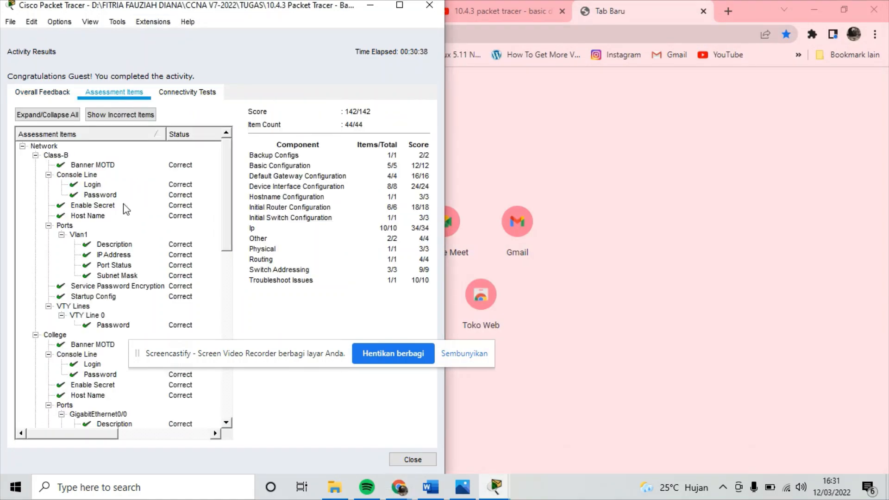
pyautogui.scroll(-15, 95, 284)
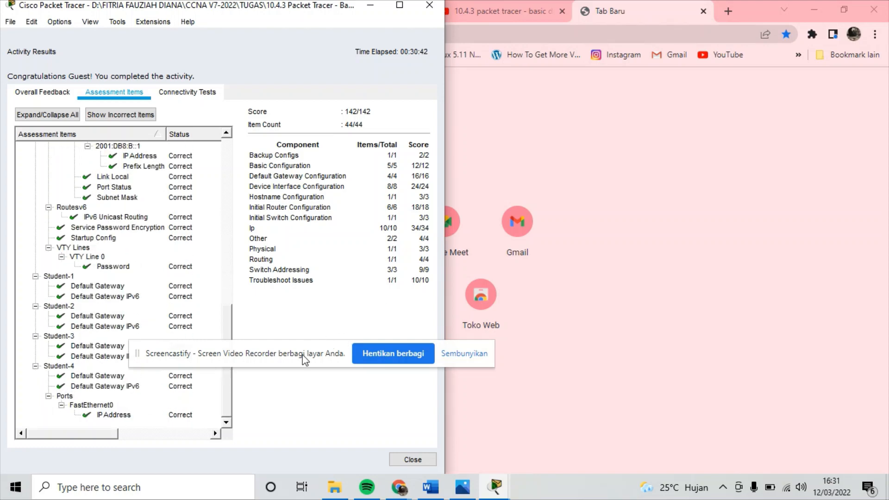
pyautogui.moveTo(303, 355); pyautogui.dragTo(405, 382)
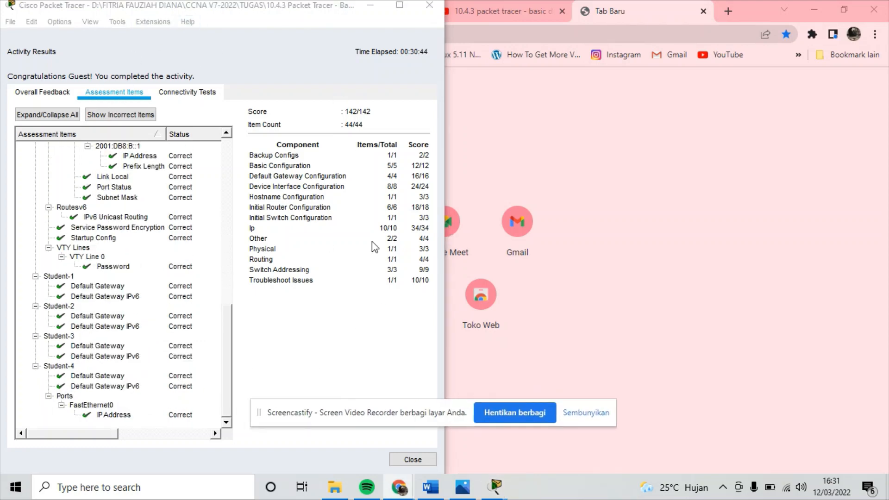
pyautogui.click(412, 460)
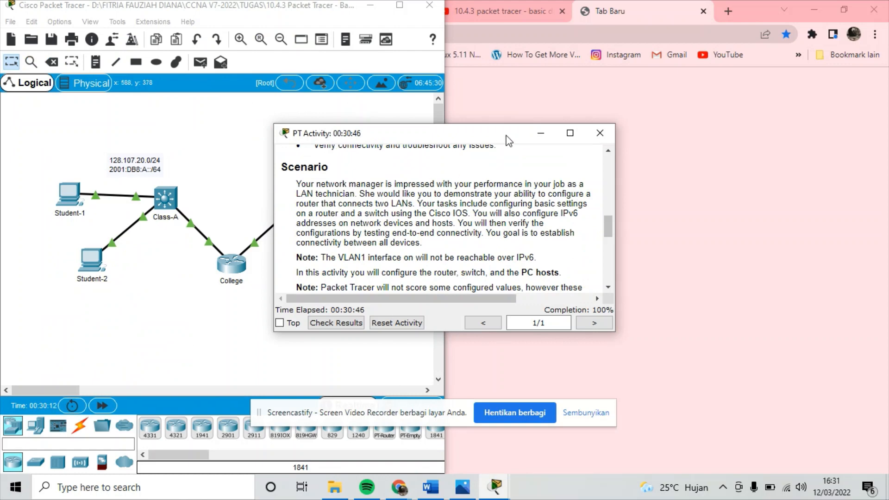
# Put away the activity instructions and maximize the Packet Tracer window.
pyautogui.click(541, 134)
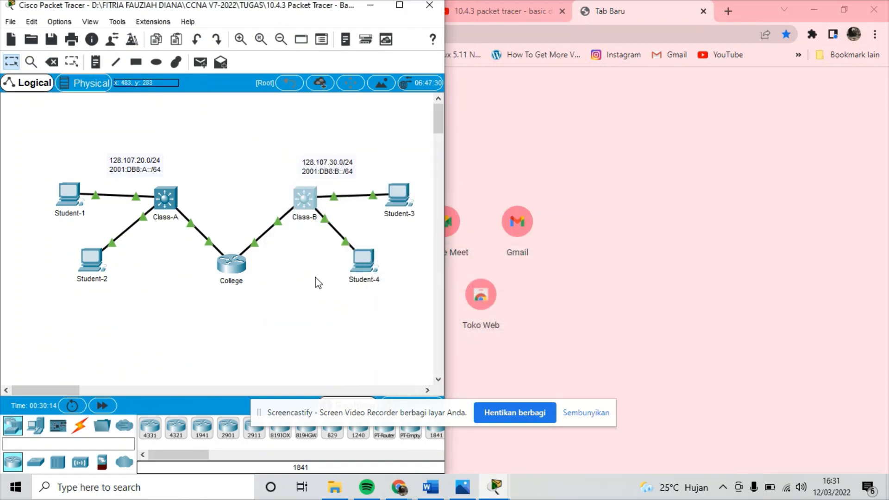
pyautogui.click(404, 201)
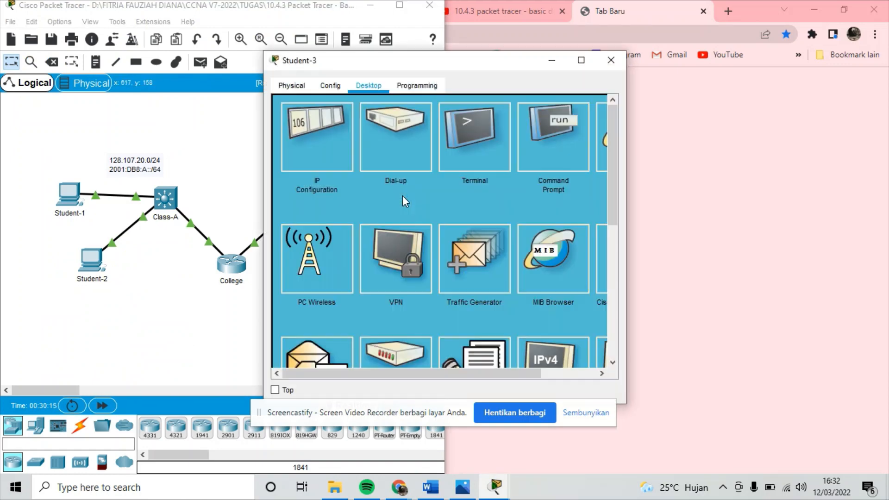
pyautogui.click(551, 60)
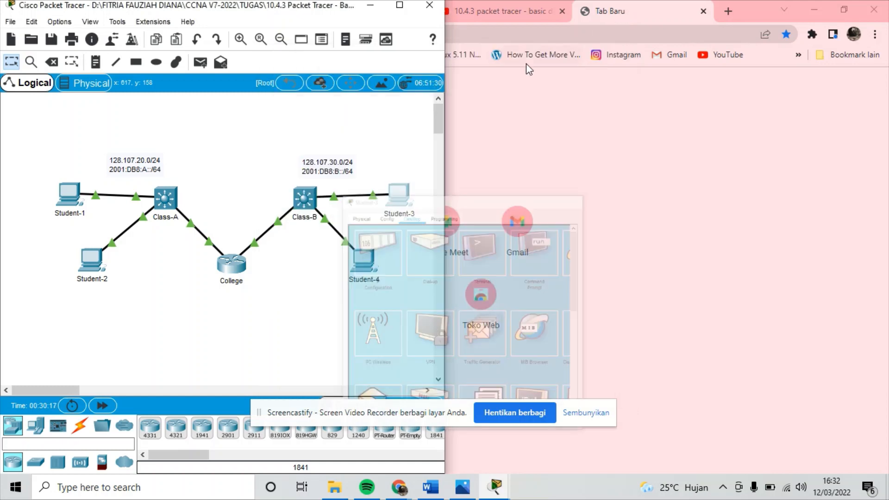
pyautogui.doubleClick(400, 10)
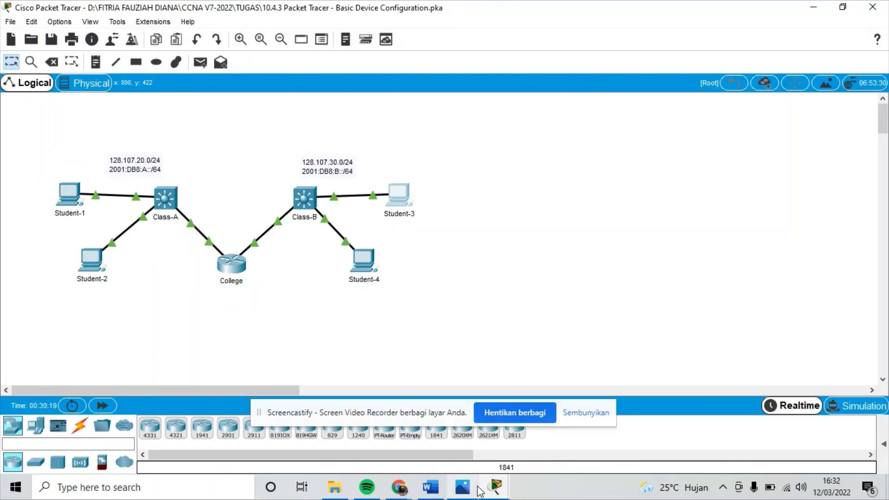
# Open Student-3's Command Prompt and place it beside the Word addressing table.
pyautogui.click(437, 484)
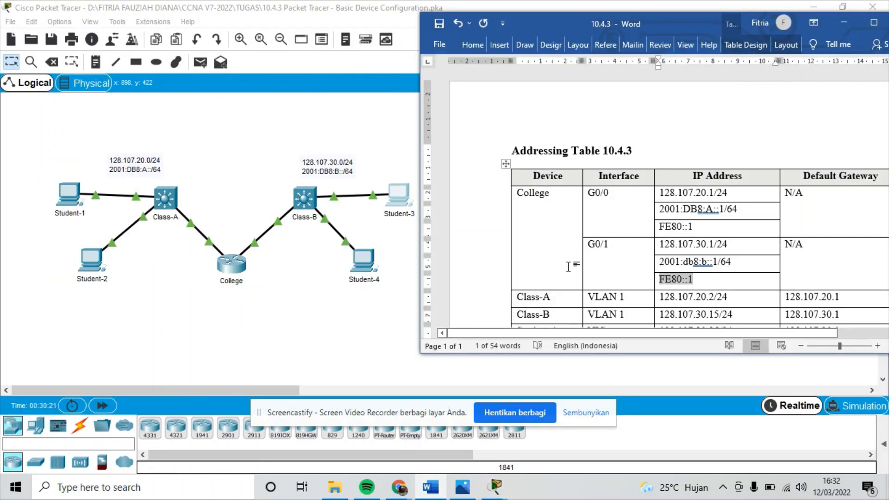
pyautogui.click(394, 204)
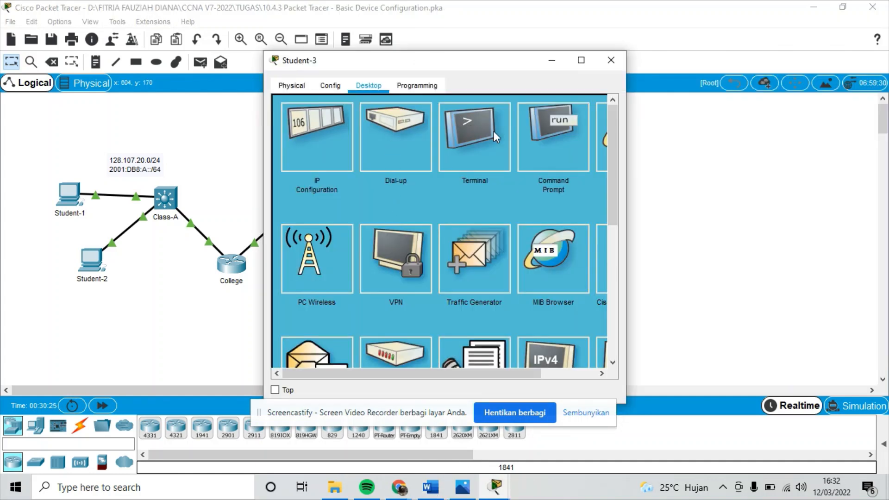
pyautogui.click(531, 133)
pyautogui.moveTo(491, 58); pyautogui.dragTo(454, 62)
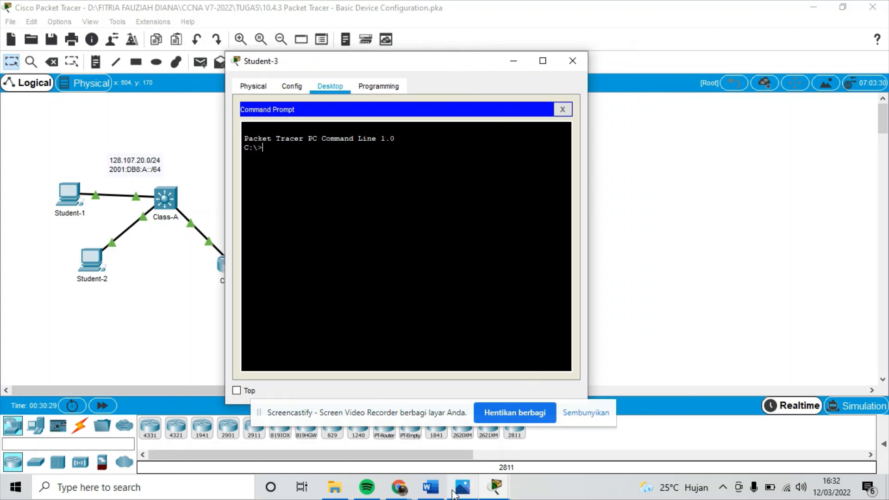
pyautogui.click(431, 487)
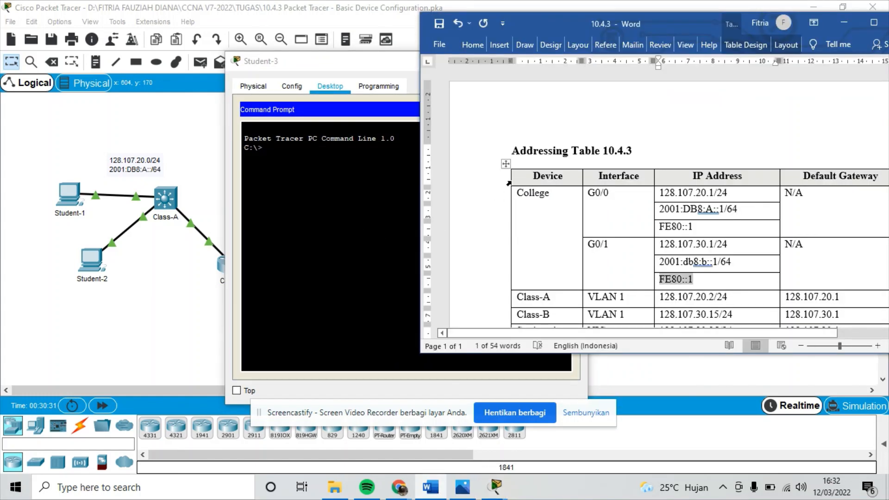
pyautogui.moveTo(380, 61); pyautogui.dragTo(232, 55)
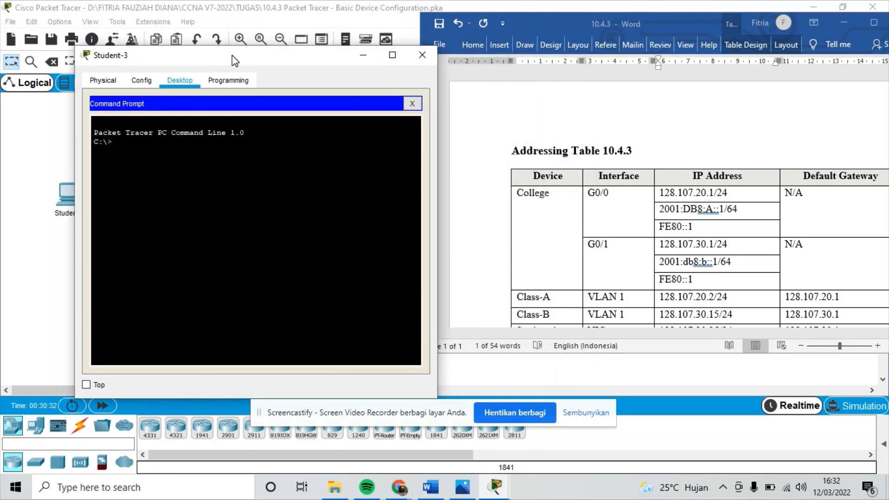
pyautogui.scroll(-5, 584, 152)
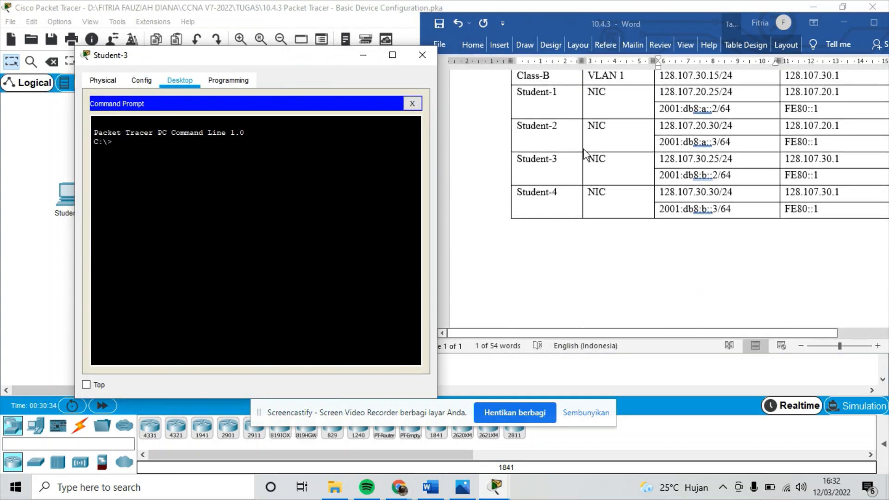
pyautogui.scroll(1, 584, 153)
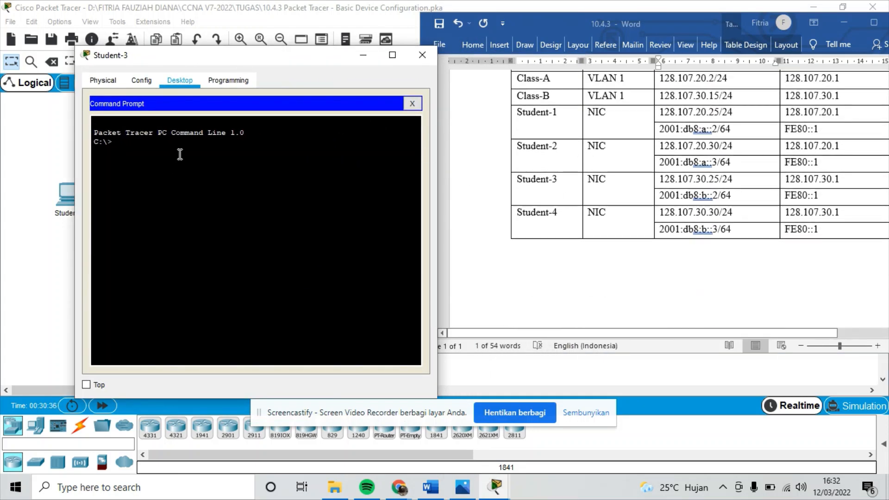
# From Student-3, ping 128.107.20.25, 128.107.20.30 and 128.107.30.30, then close the PC window.
pyautogui.write('ping')
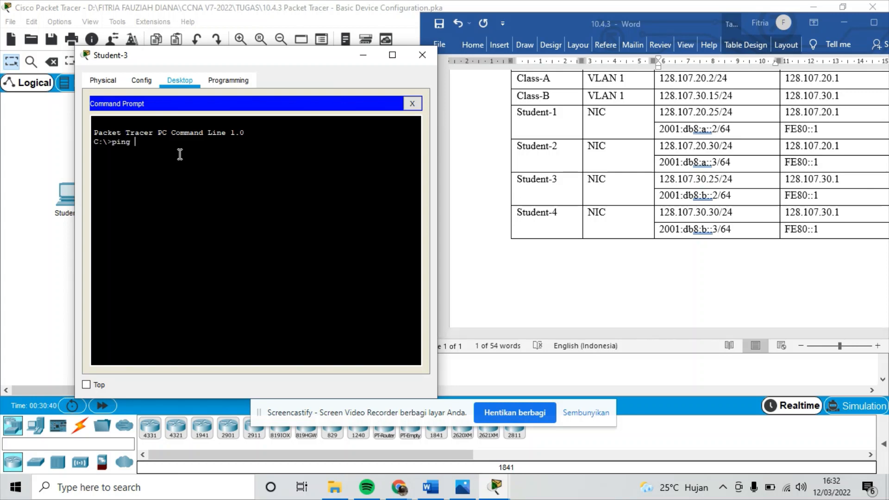
pyautogui.write(' 128.107.20.25')
pyautogui.press('Return')
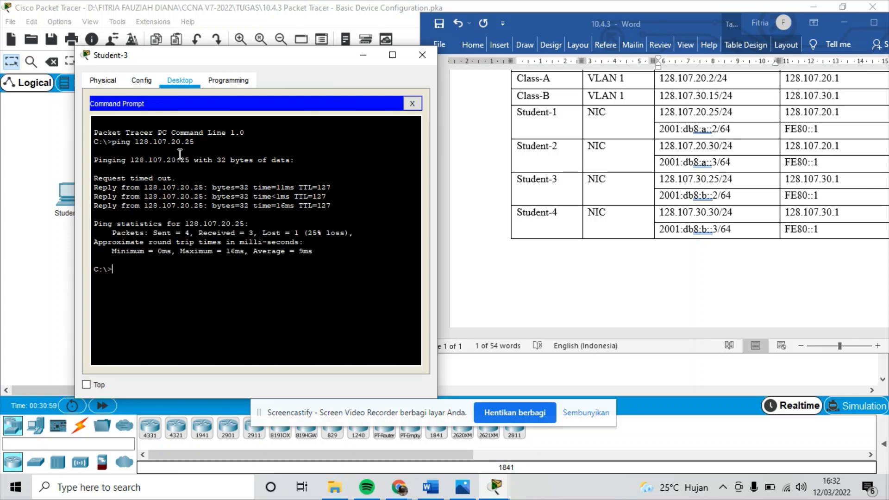
pyautogui.write('ping 128.107.20.30')
pyautogui.press('Return')
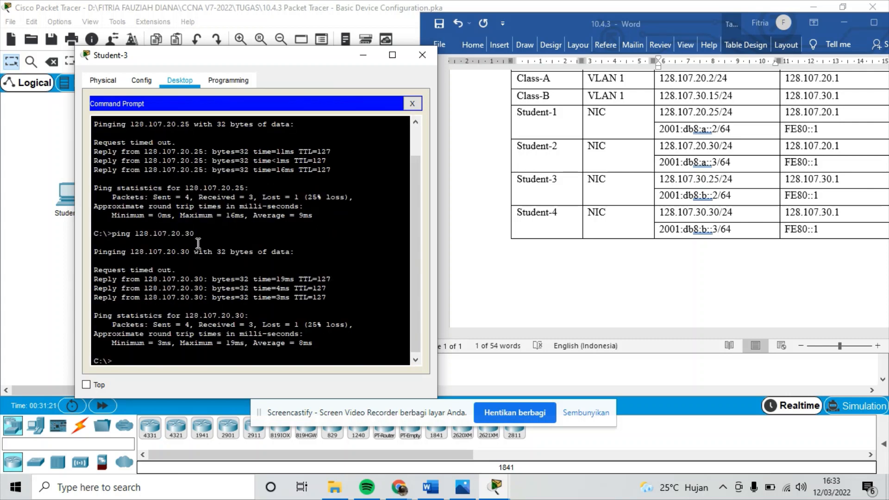
pyautogui.write('ping 128.107.')
pyautogui.write('30.30')
pyautogui.press('Return')
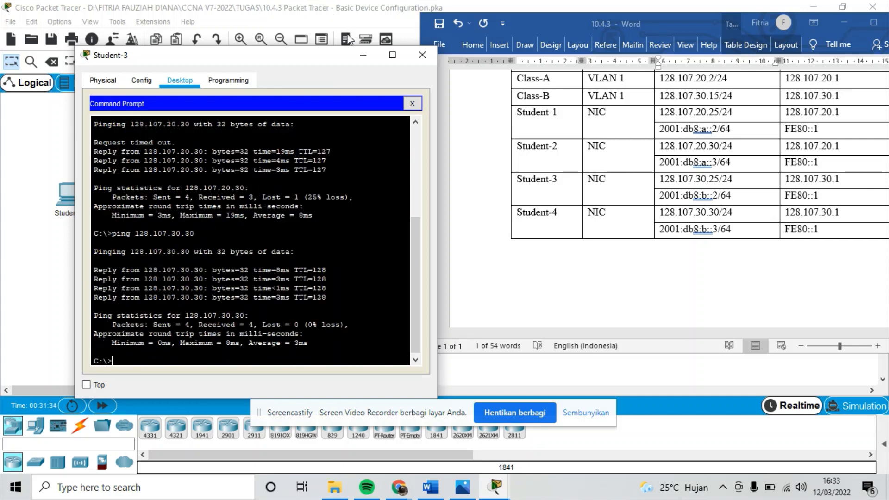
pyautogui.click(368, 52)
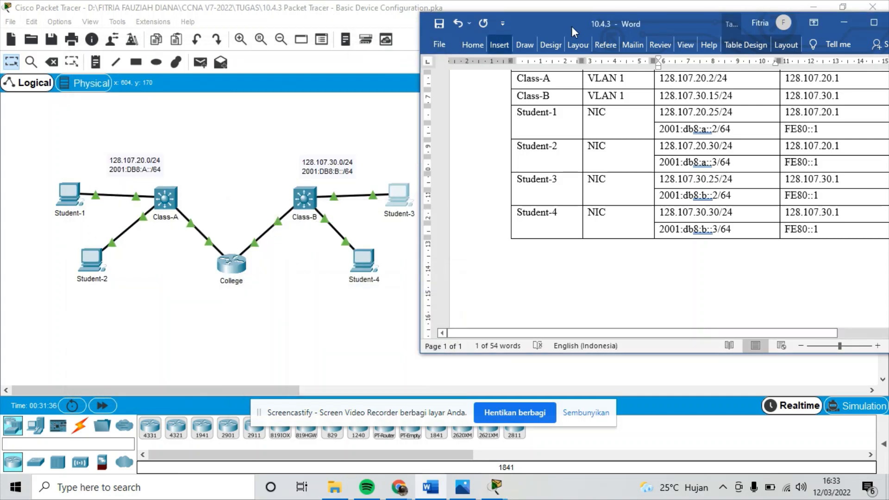
# Minimize the Word addressing table to reveal the full Packet Tracer topology.
pyautogui.click(848, 19)
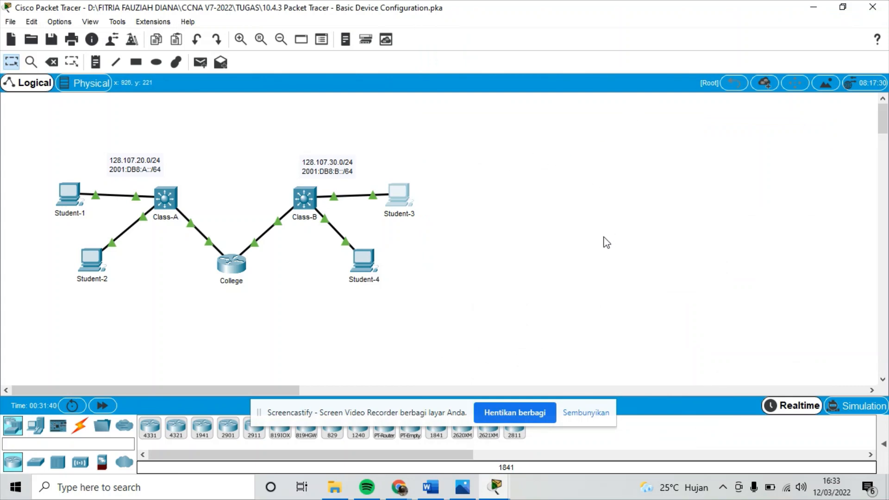
pyautogui.moveTo(413, 412); pyautogui.dragTo(569, 459)
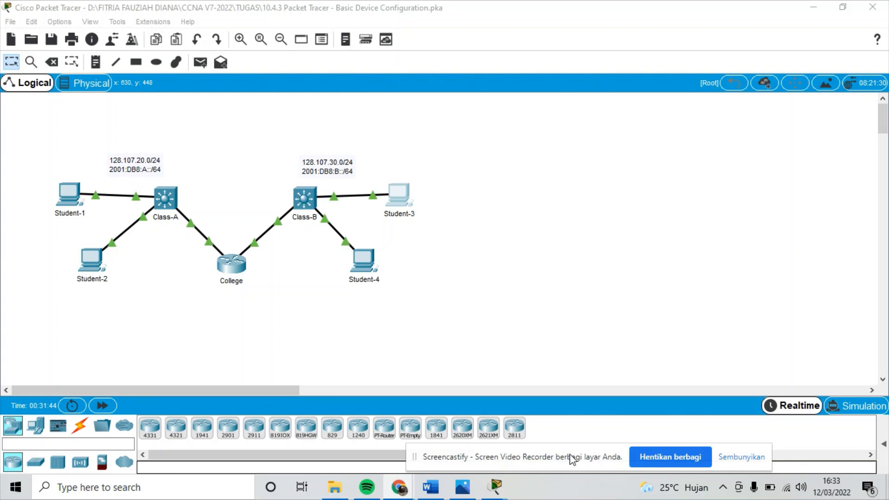